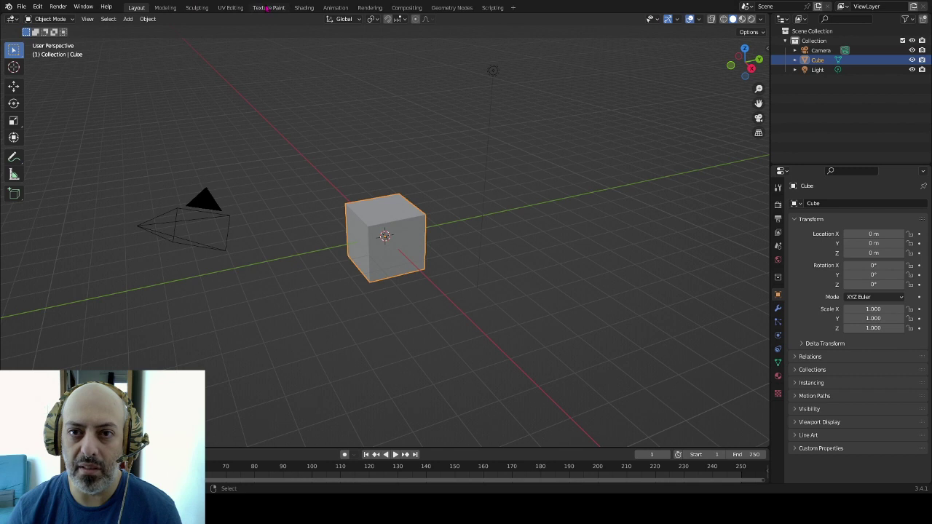
Look through the Modelling, Sculpting, UV Editing, Compositing, Rendering and Geometry Nodes workspaces, then settle on Shading.
{"action": "left_click", "coordinate": [163, 8]}
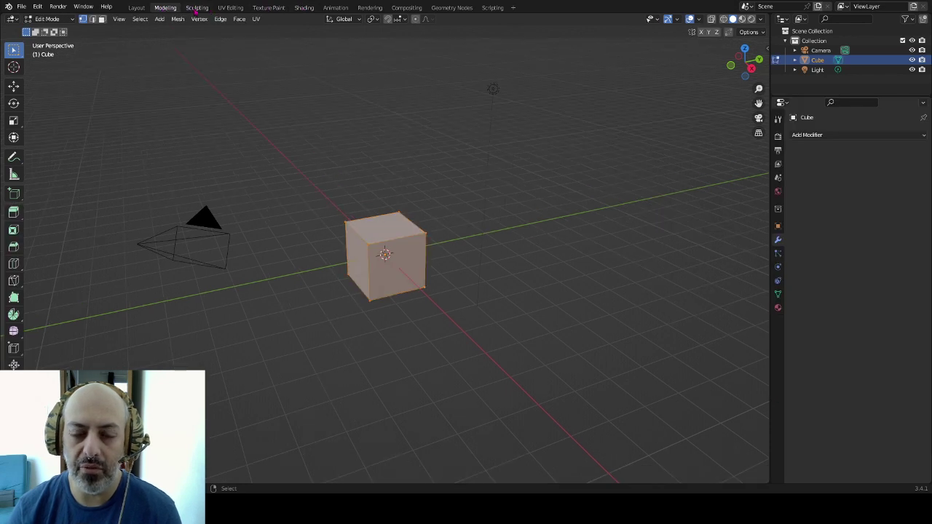
{"action": "left_click", "coordinate": [196, 8]}
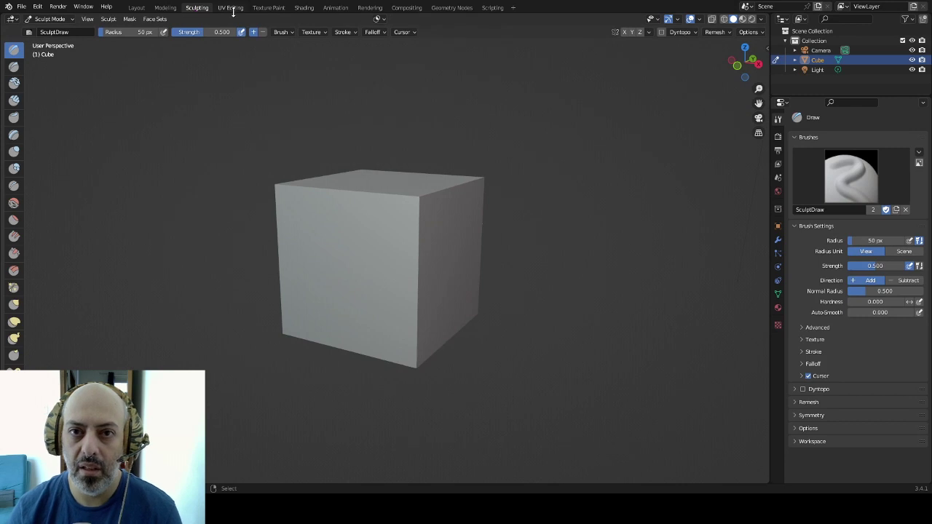
{"action": "left_click", "coordinate": [239, 9]}
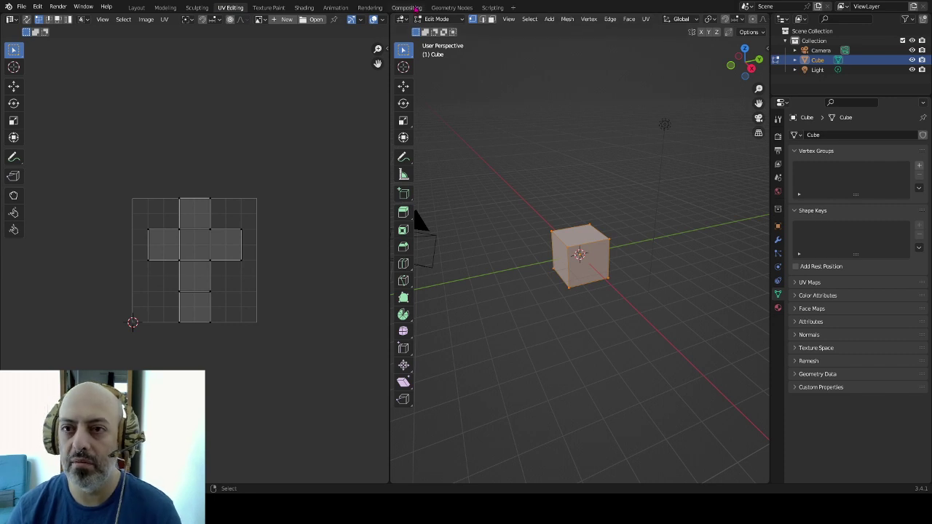
{"action": "left_click", "coordinate": [408, 8]}
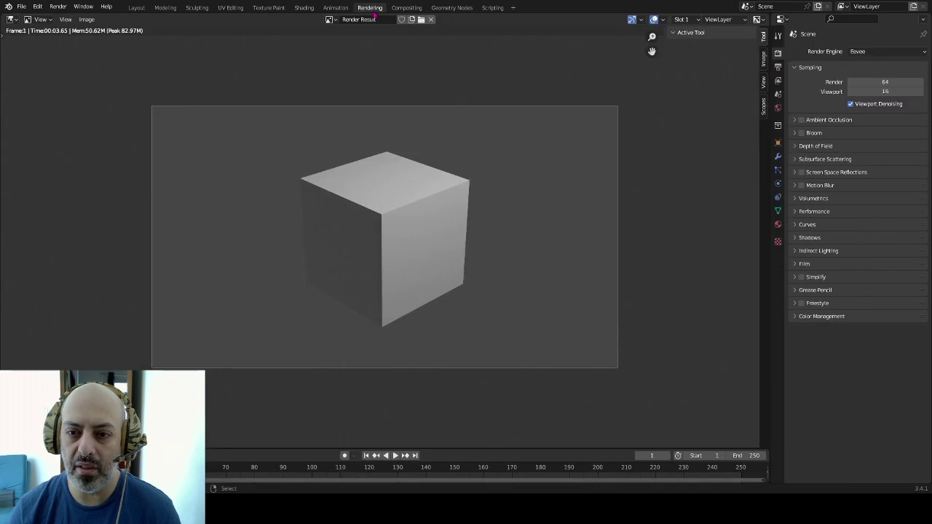
{"action": "left_click", "coordinate": [371, 8]}
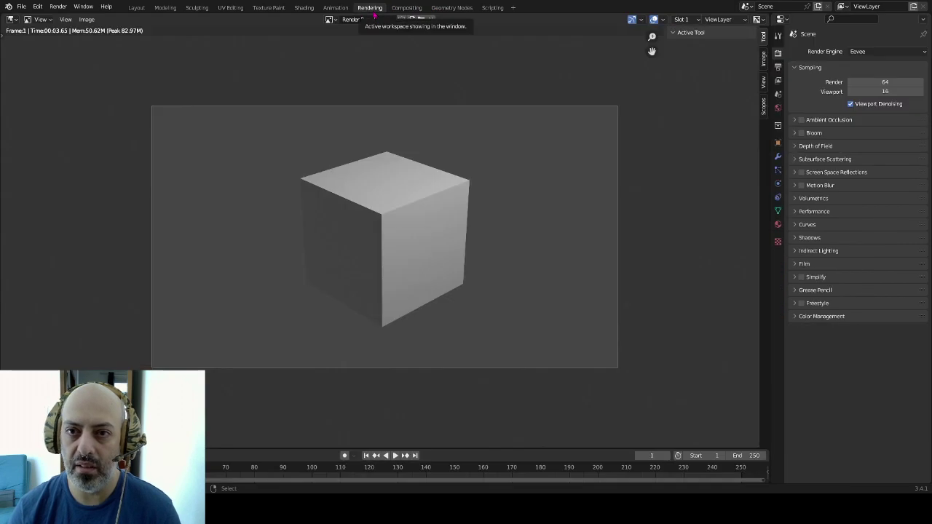
{"action": "left_click", "coordinate": [452, 8]}
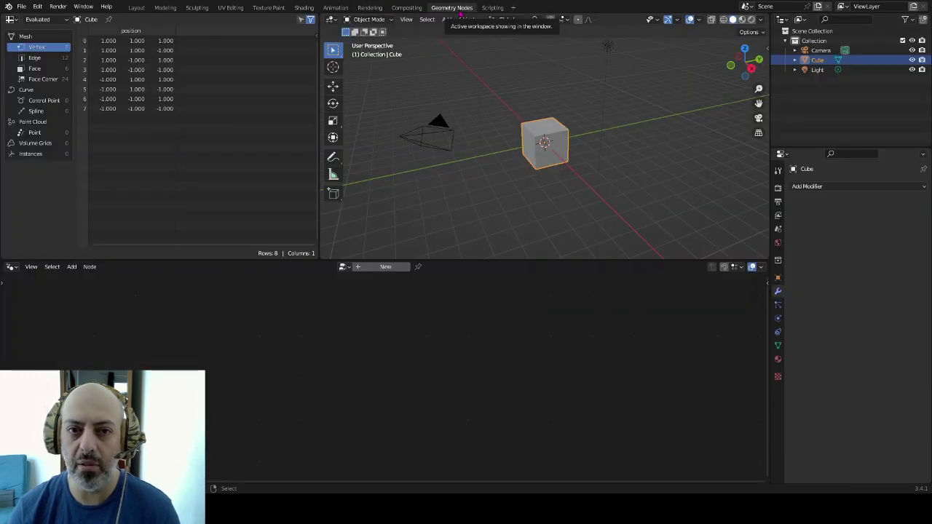
{"action": "left_click", "coordinate": [230, 8]}
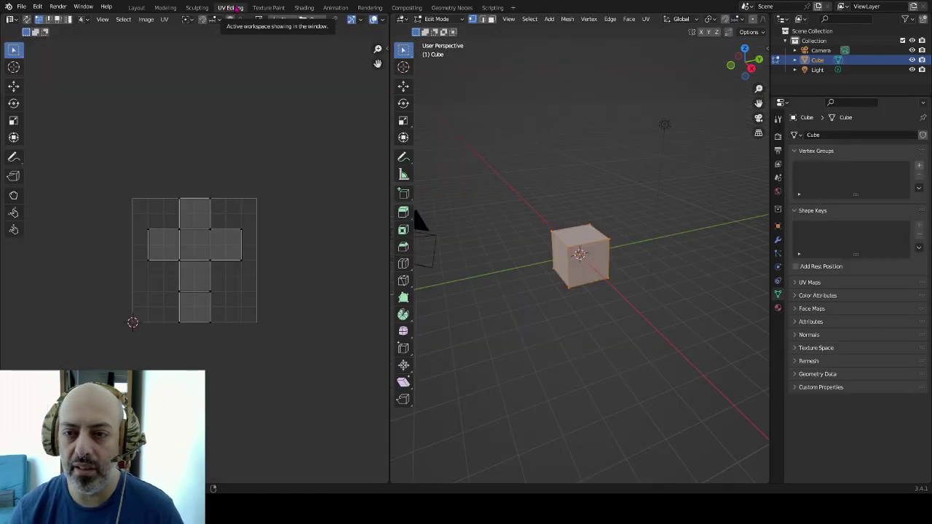
{"action": "left_click", "coordinate": [136, 8]}
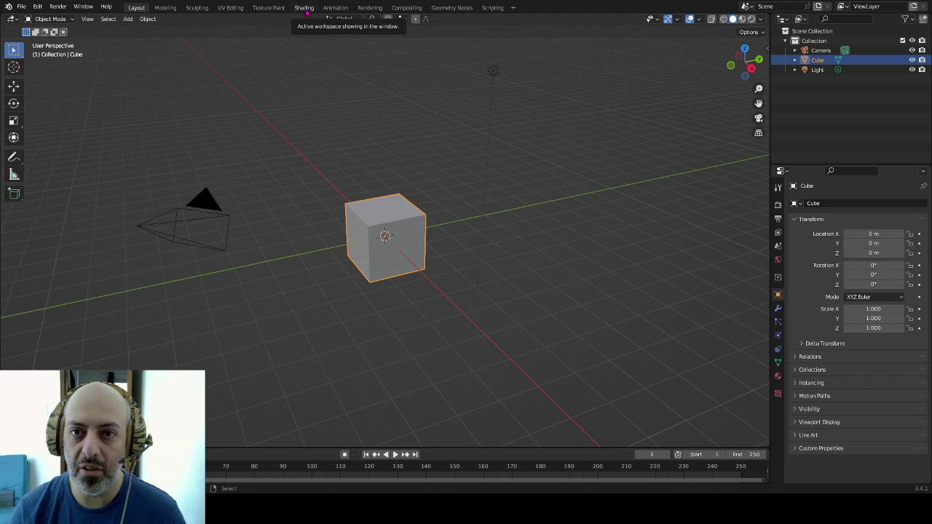
{"action": "left_click", "coordinate": [302, 8]}
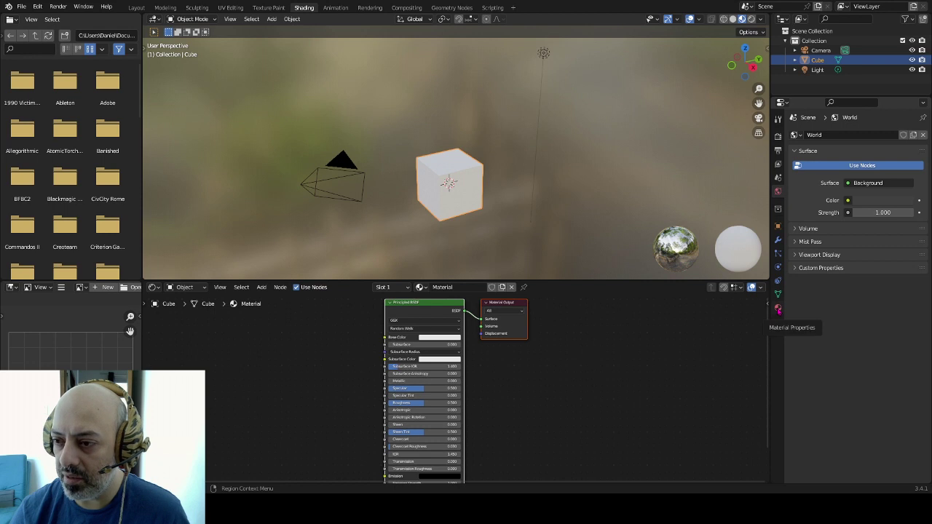
Show the cube's material settings and add a Monkey mesh from the Shift+A menu.
{"action": "left_click", "coordinate": [777, 309]}
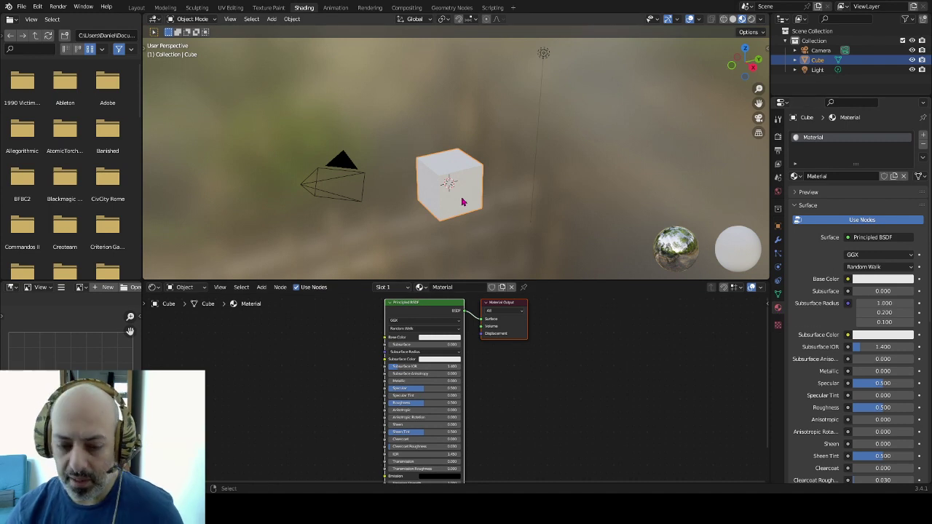
{"action": "key", "text": "shift+a"}
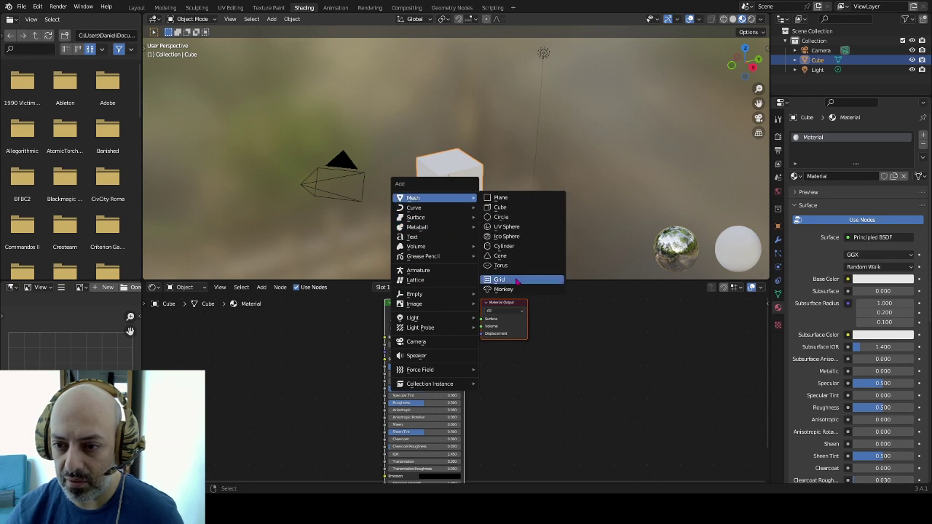
{"action": "left_click", "coordinate": [515, 289]}
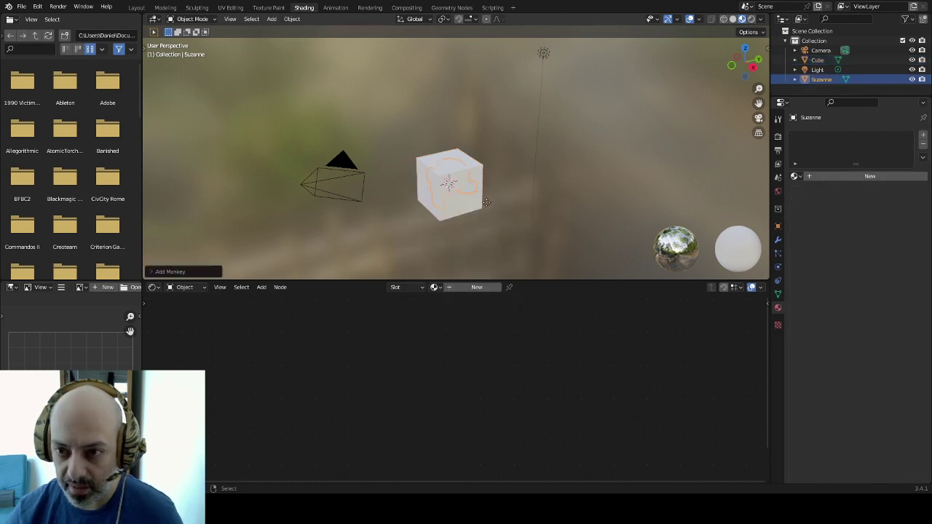
Move the new monkey beside the cube and delete the cube.
{"action": "key", "text": "g"}
{"action": "left_click", "coordinate": [543, 175]}
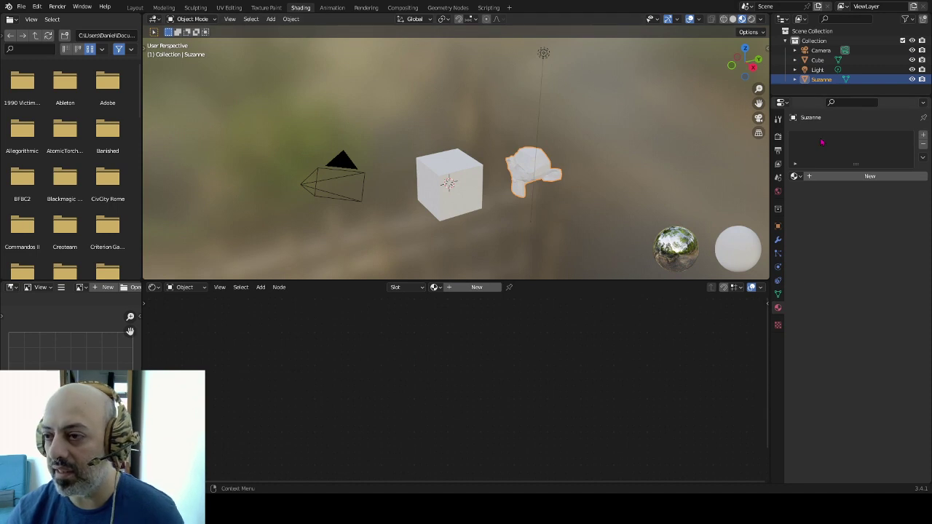
{"action": "left_click", "coordinate": [477, 177]}
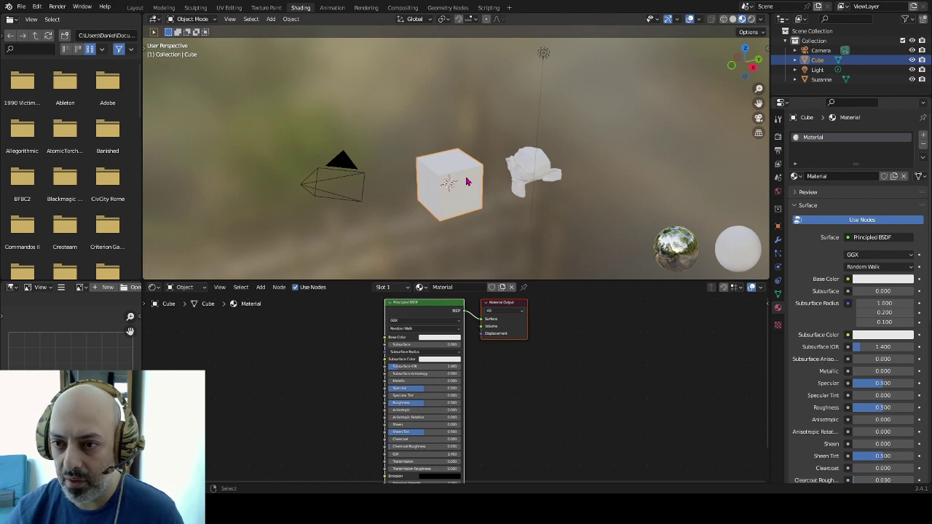
{"action": "key", "text": "Delete"}
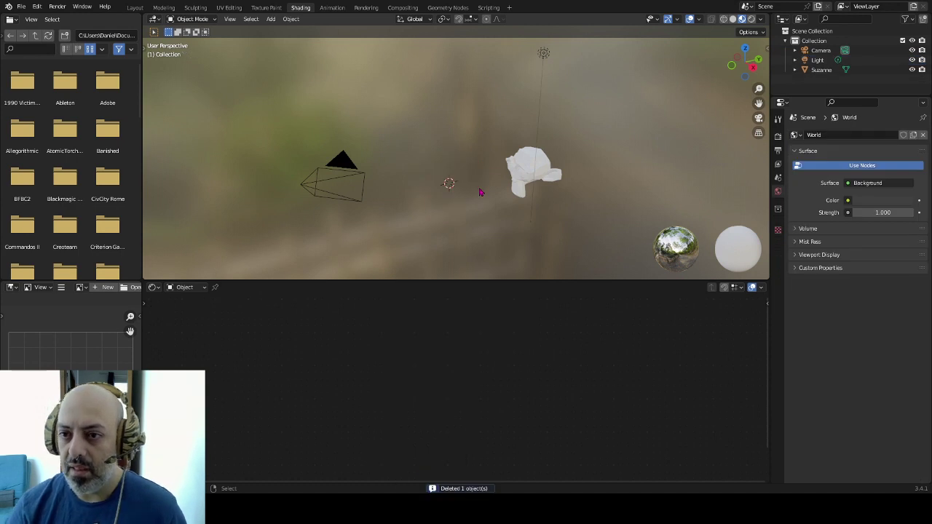
Move Suzanne to where the cube stood and rotate it twice.
{"action": "left_click", "coordinate": [535, 175]}
{"action": "key", "text": "g"}
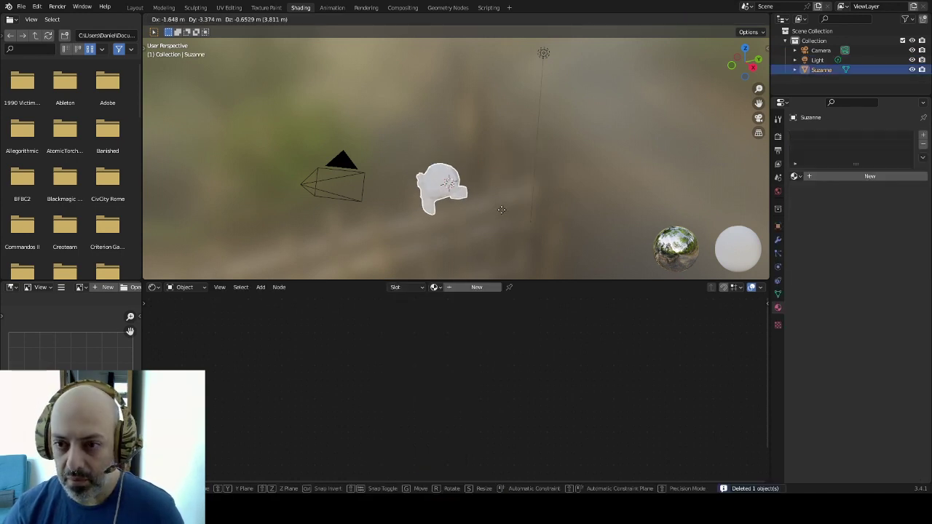
{"action": "left_click", "coordinate": [485, 207]}
{"action": "key", "text": "r"}
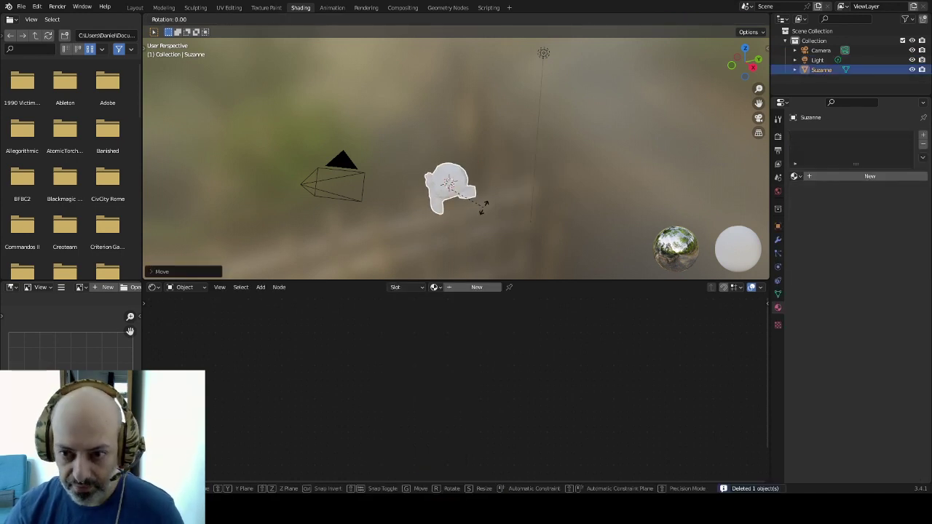
{"action": "left_click", "coordinate": [537, 182]}
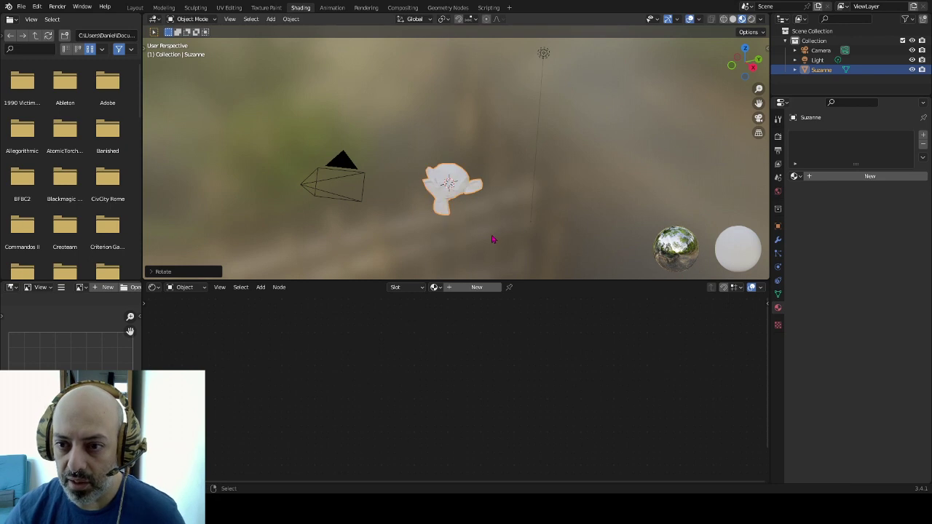
{"action": "scroll", "coordinate": [492, 239], "scroll_direction": "up", "scroll_amount": 3}
{"action": "key", "text": "r"}
{"action": "left_click", "coordinate": [529, 120]}
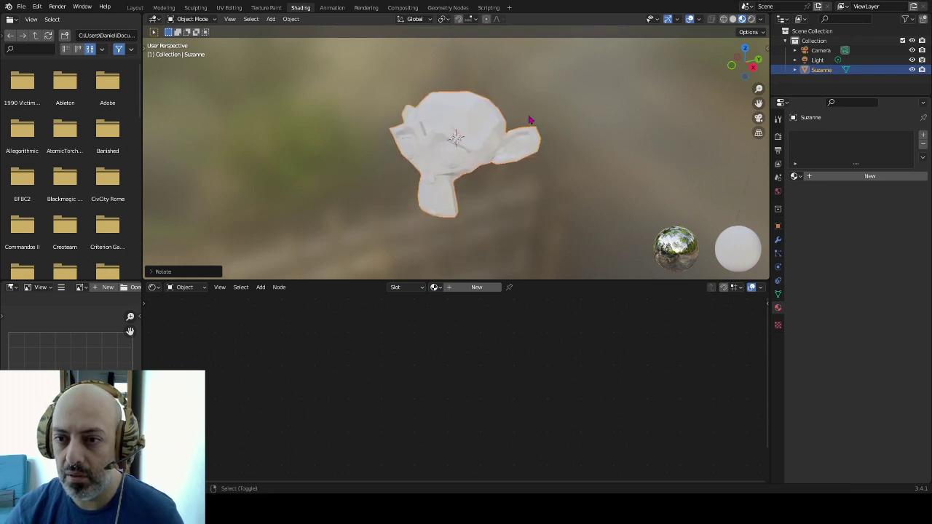
{"action": "scroll", "coordinate": [518, 137], "scroll_direction": "up", "scroll_amount": 1}
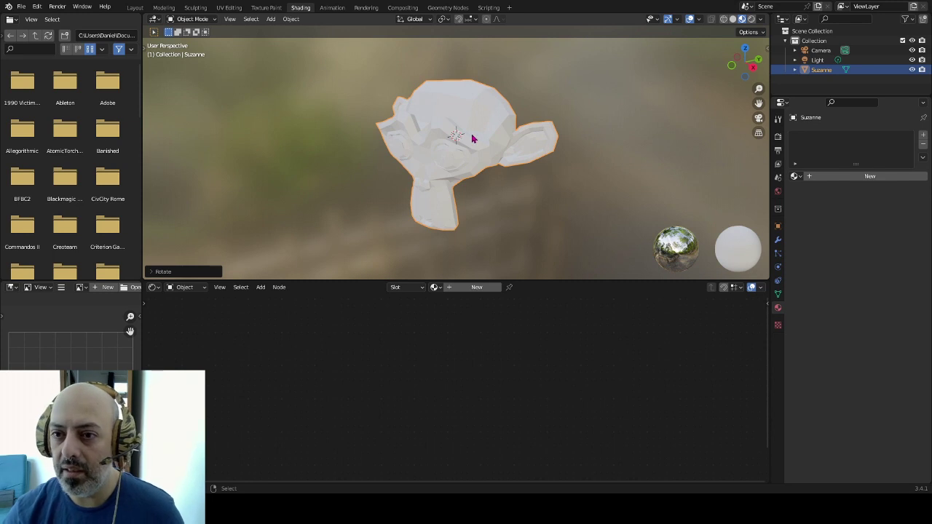
Compare wireframe and solid display, then shade Suzanne with the red matcap.
{"action": "left_click", "coordinate": [724, 21]}
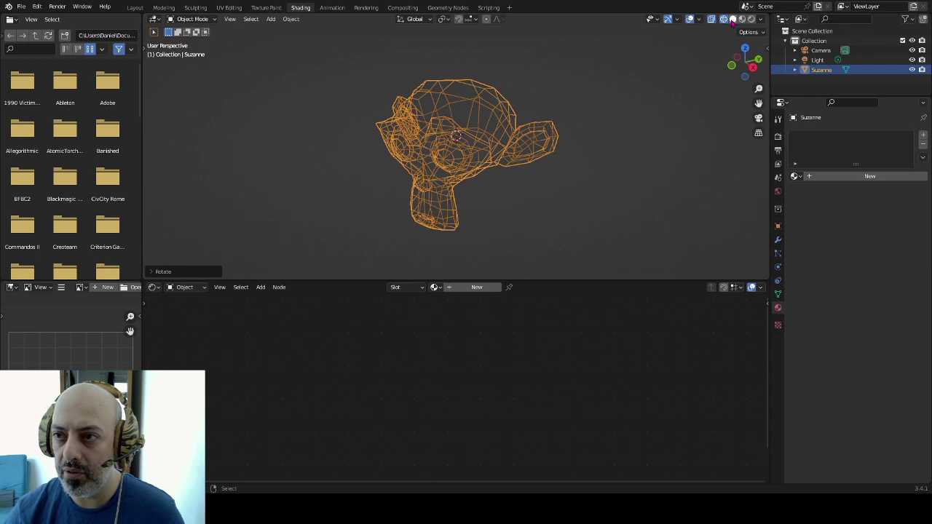
{"action": "left_click", "coordinate": [733, 19]}
{"action": "left_click", "coordinate": [724, 20]}
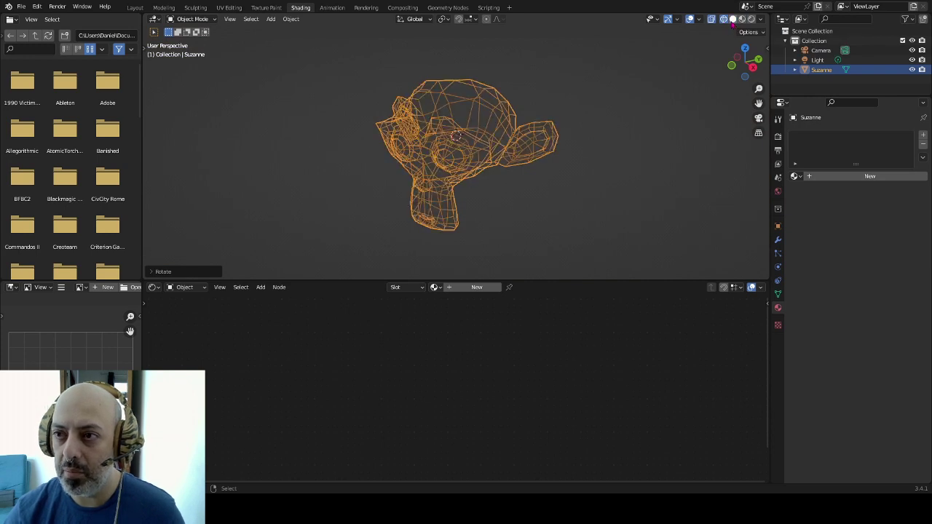
{"action": "left_click", "coordinate": [733, 20]}
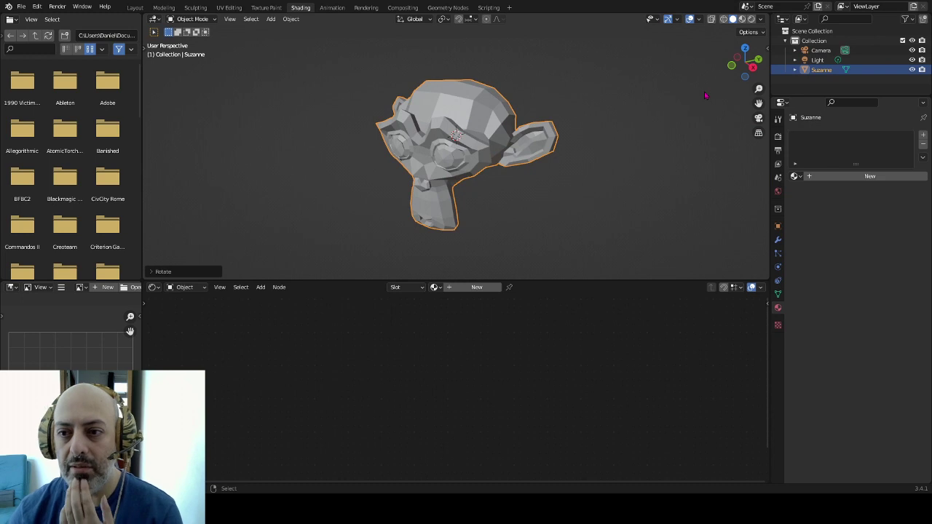
{"action": "left_click", "coordinate": [761, 19]}
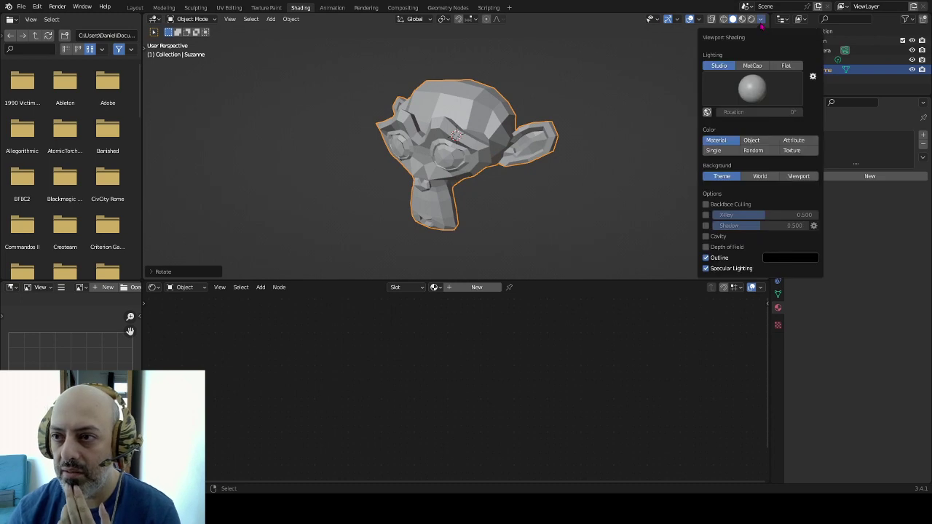
{"action": "left_click", "coordinate": [753, 65]}
{"action": "left_click", "coordinate": [757, 89]}
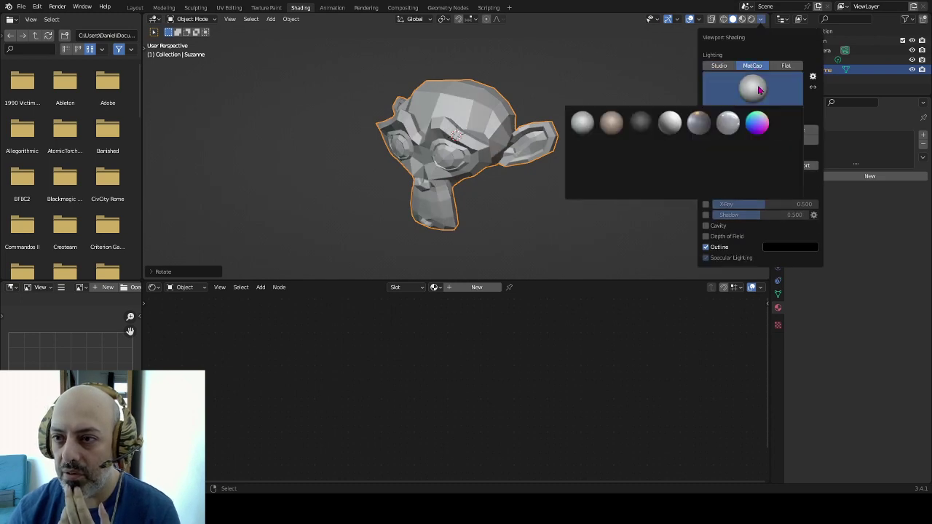
{"action": "left_click", "coordinate": [611, 158]}
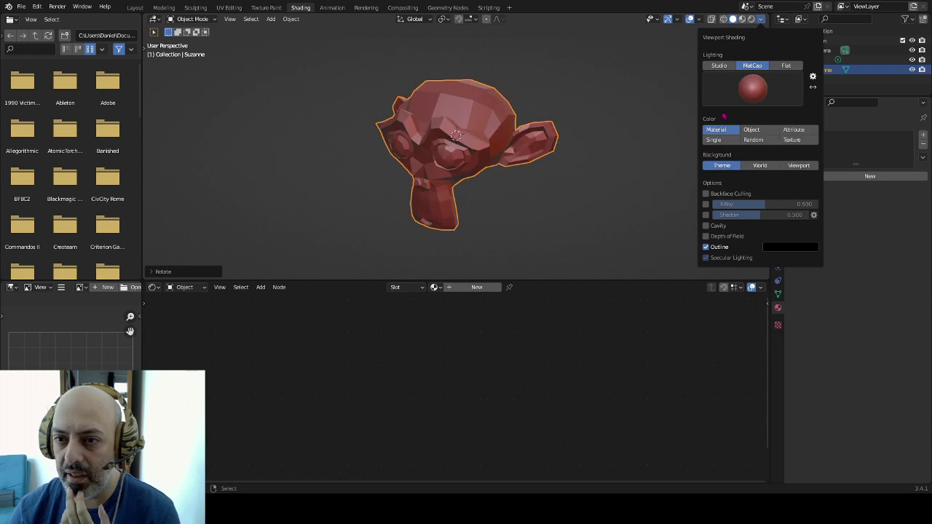
{"action": "mouse_move", "coordinate": [524, 166]}
{"action": "middle_mouse_down"}
{"action": "mouse_move", "coordinate": [615, 151]}
{"action": "mouse_move", "coordinate": [531, 147]}
{"action": "middle_mouse_up"}
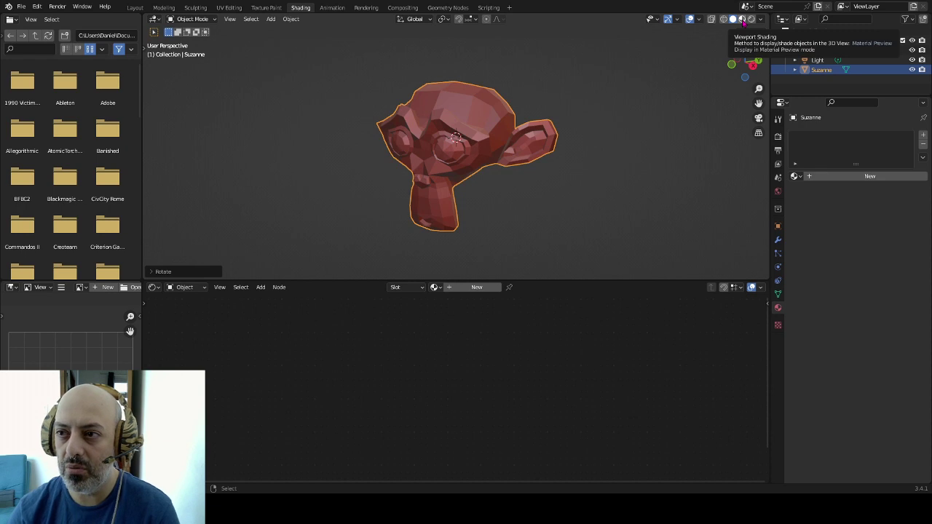
Switch the viewport from Material Preview to Rendered shading and bring up the render settings.
{"action": "left_click", "coordinate": [742, 22]}
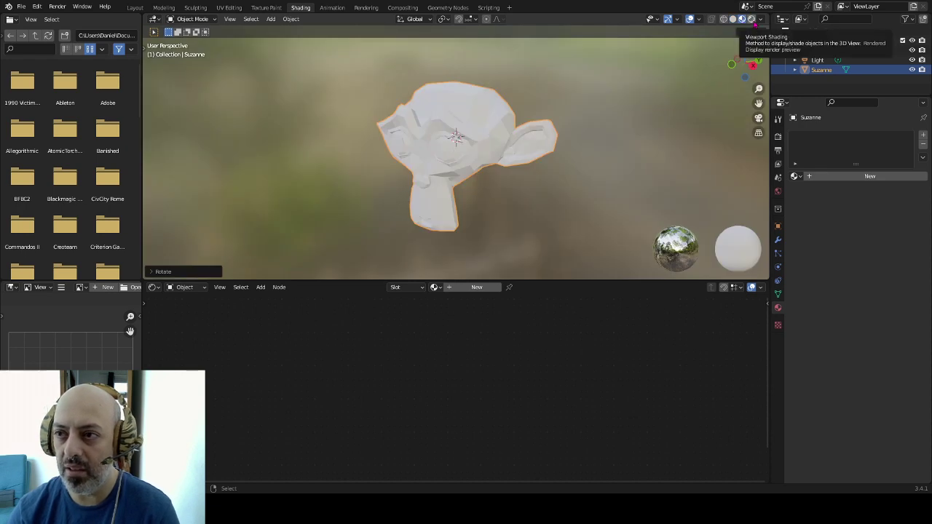
{"action": "left_click", "coordinate": [751, 20]}
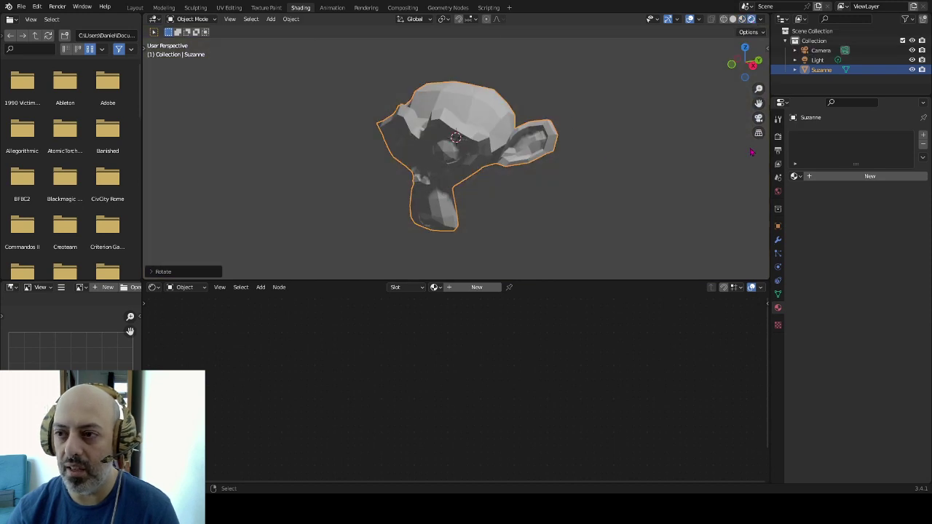
{"action": "left_click", "coordinate": [778, 136]}
Set the render engine to Cycles on GPU Compute with 64 viewport and 256 render samples.
{"action": "left_click", "coordinate": [865, 136]}
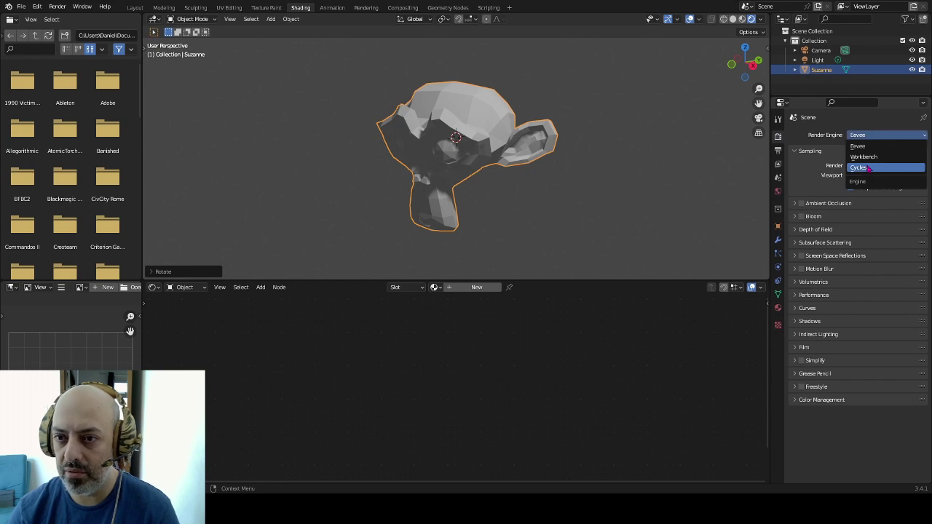
{"action": "left_click", "coordinate": [868, 168]}
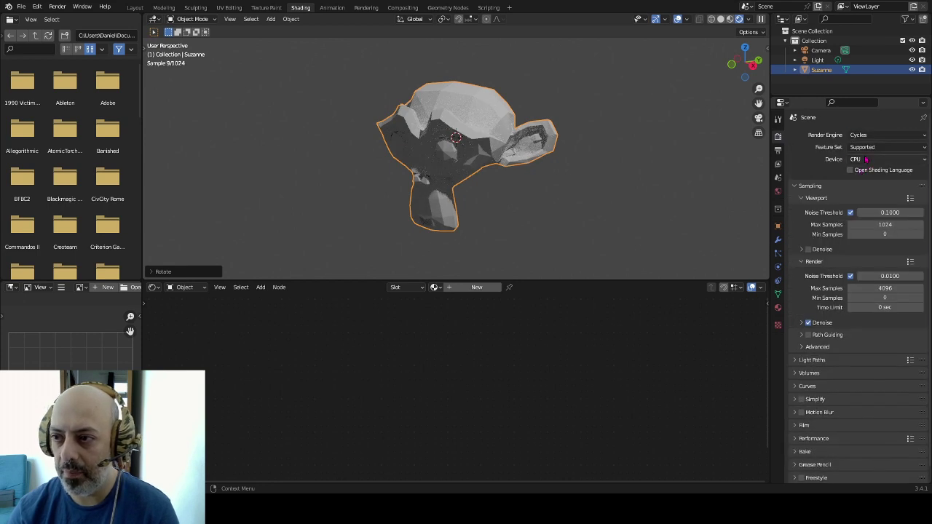
{"action": "left_click", "coordinate": [865, 159]}
{"action": "left_click", "coordinate": [866, 180]}
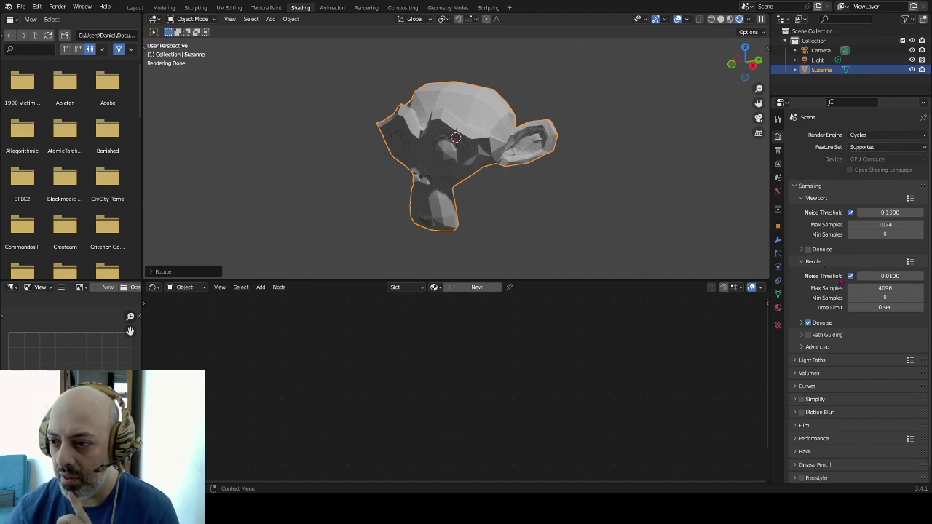
{"action": "left_click", "coordinate": [860, 224]}
{"action": "type", "text": "64"}
{"action": "key", "text": "Return"}
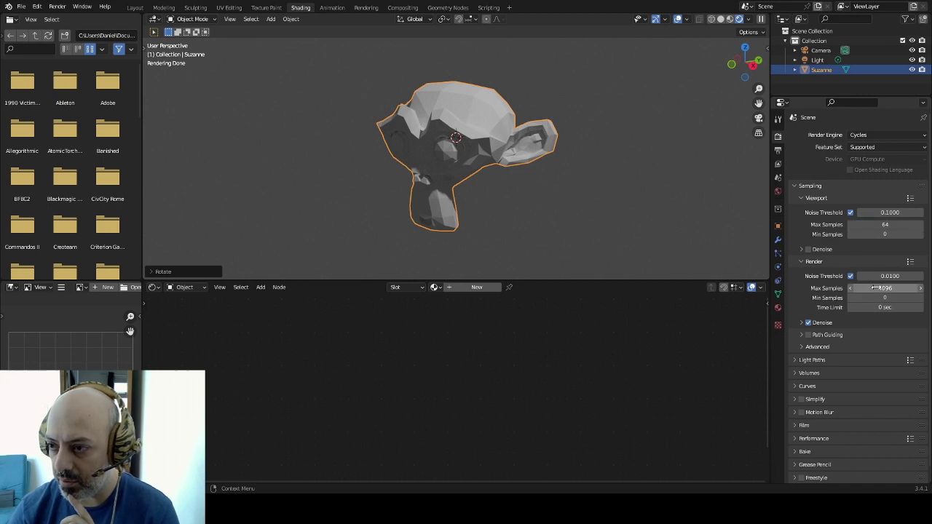
{"action": "left_click", "coordinate": [890, 288]}
{"action": "type", "text": "256"}
{"action": "key", "text": "Return"}
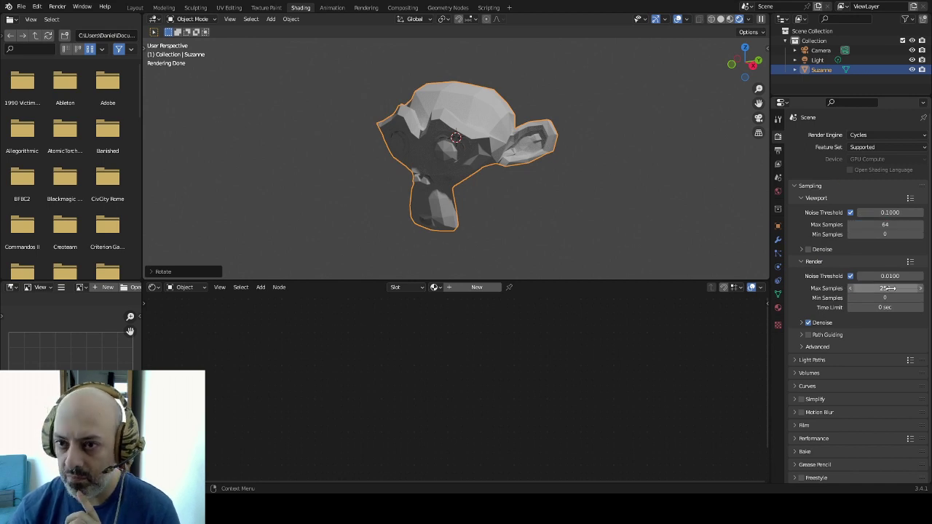
Orbit to check Suzanne, switch to top view and select the scene light.
{"action": "middle_click_drag", "start_coordinate": [498, 162], "coordinate": [500, 185]}
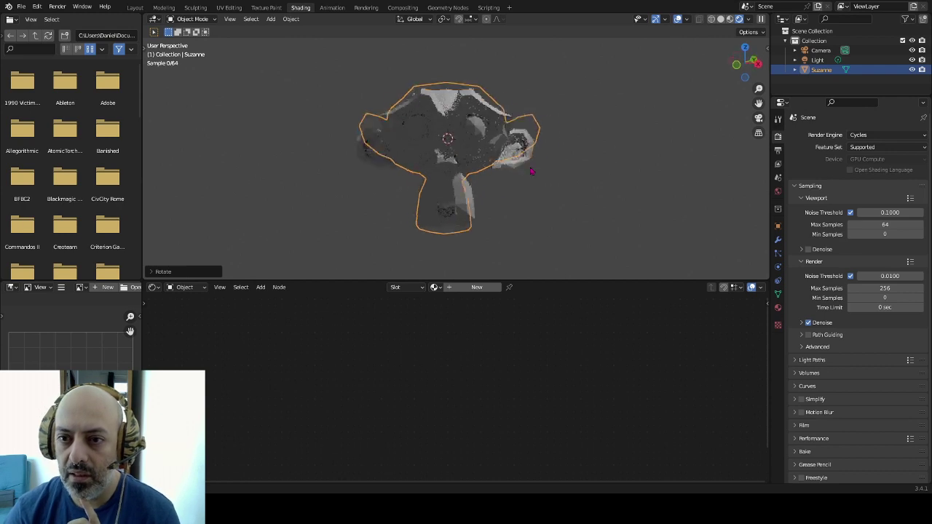
{"action": "key", "text": "KP_7"}
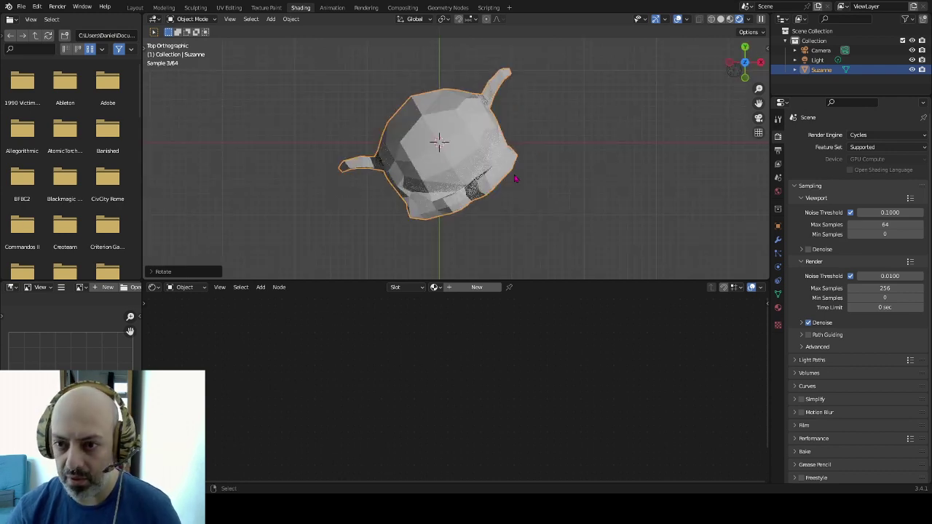
{"action": "scroll", "coordinate": [513, 174], "scroll_direction": "down", "scroll_amount": 8}
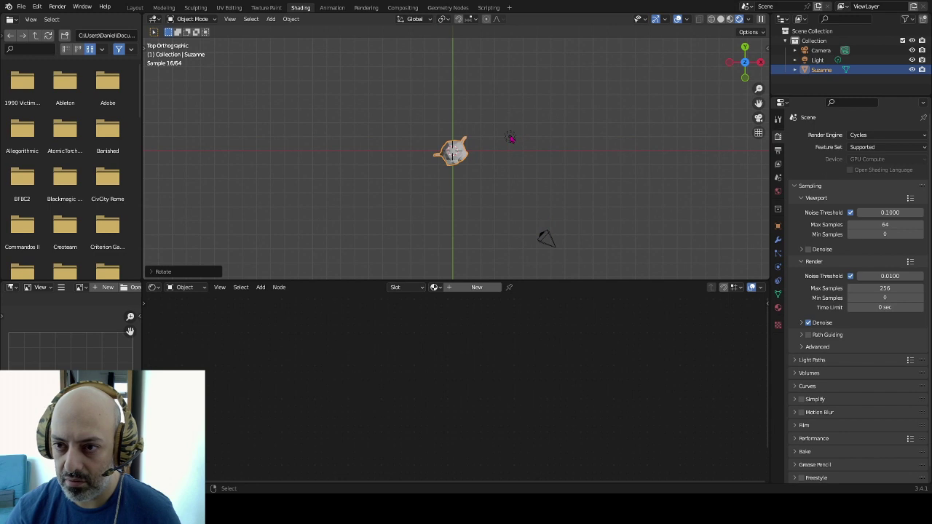
{"action": "left_click", "coordinate": [511, 139]}
Move the light closer to the camera and view the scene through the camera.
{"action": "key", "text": "g"}
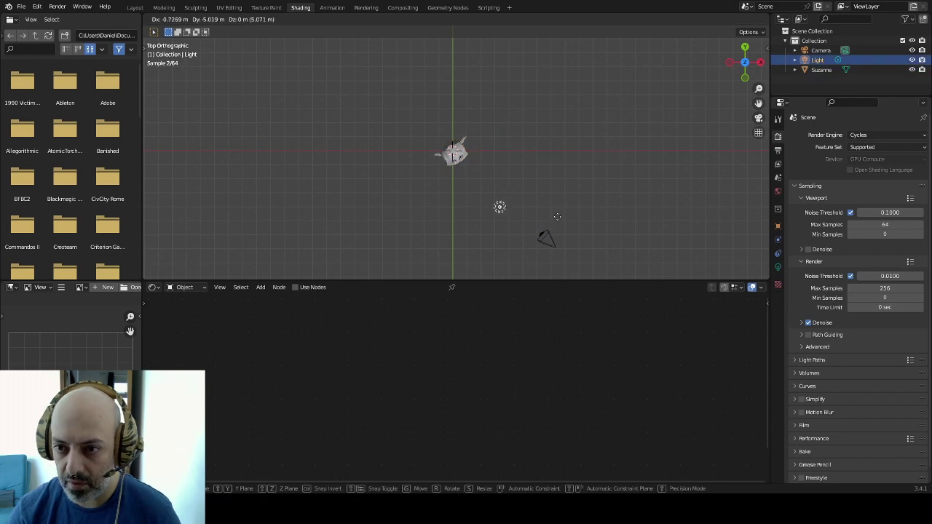
{"action": "left_click", "coordinate": [558, 221]}
{"action": "key", "text": "KP_0"}
{"action": "scroll", "coordinate": [509, 185], "scroll_direction": "up", "scroll_amount": 1}
{"action": "scroll", "coordinate": [499, 191], "scroll_direction": "up", "scroll_amount": 3}
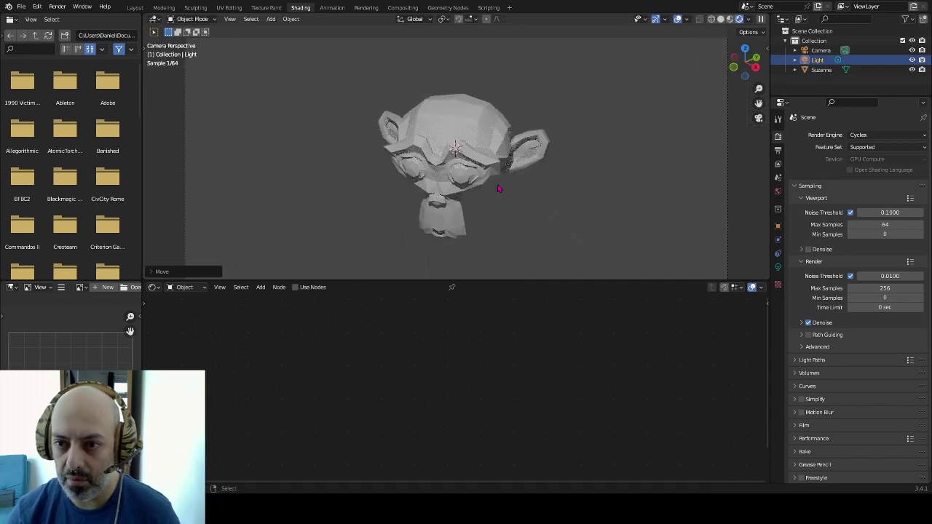
Give Suzanne an empty material slot and switch to the Texture Paint workspace.
{"action": "left_click", "coordinate": [493, 155]}
{"action": "scroll", "coordinate": [547, 193], "scroll_direction": "up", "scroll_amount": 2}
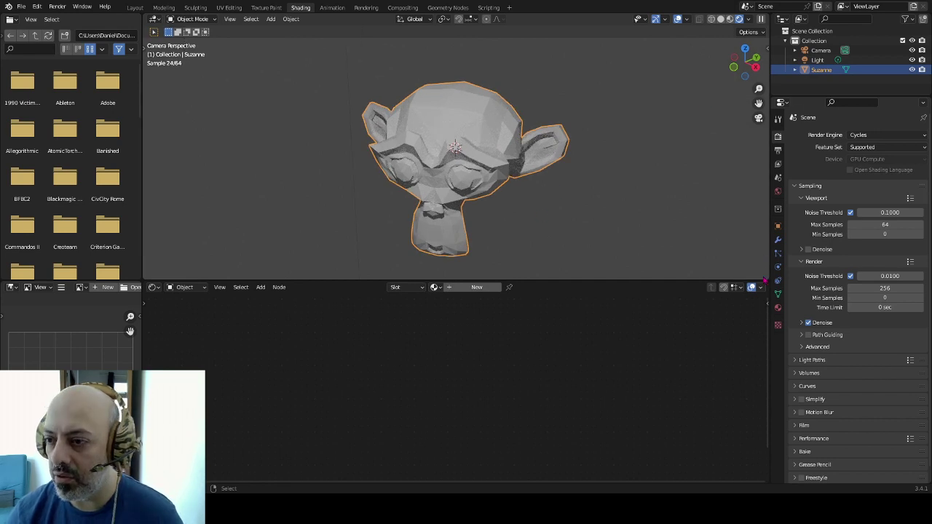
{"action": "left_click", "coordinate": [778, 308]}
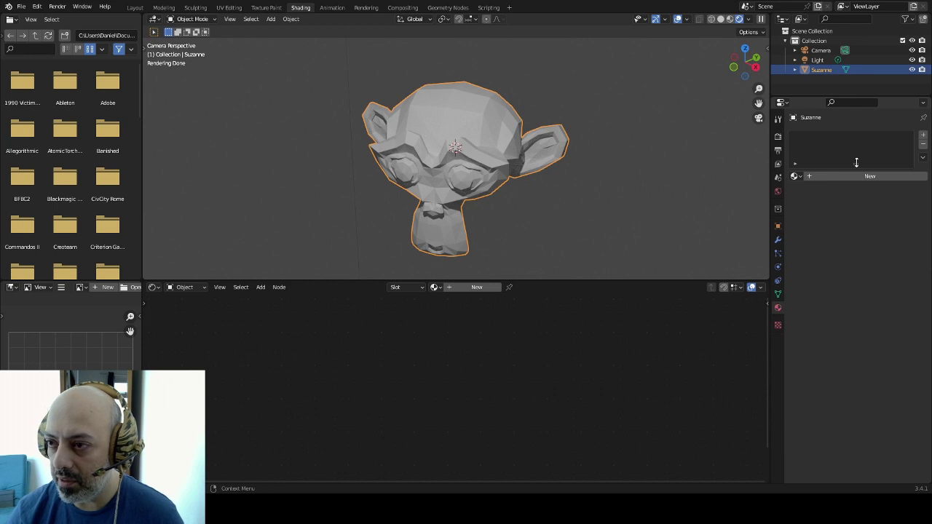
{"action": "left_click_drag", "start_coordinate": [856, 163], "coordinate": [857, 193]}
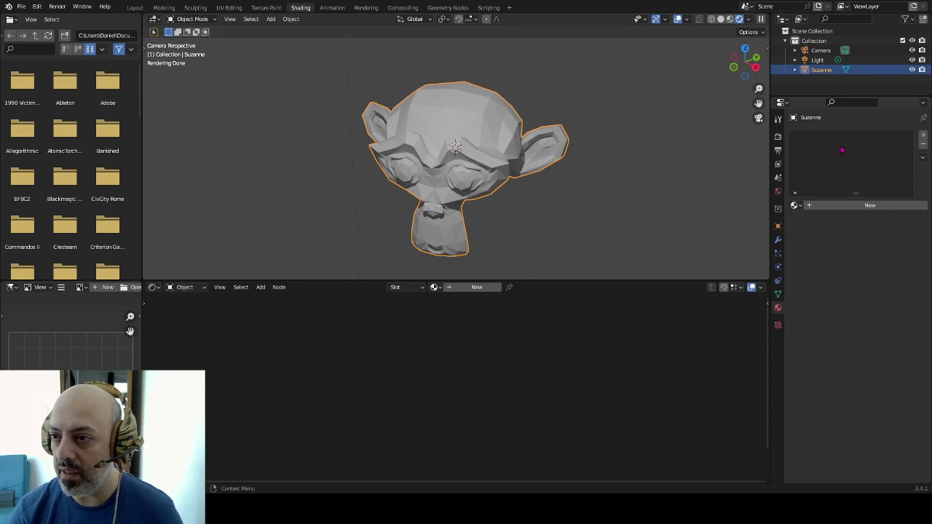
{"action": "left_click", "coordinate": [923, 137]}
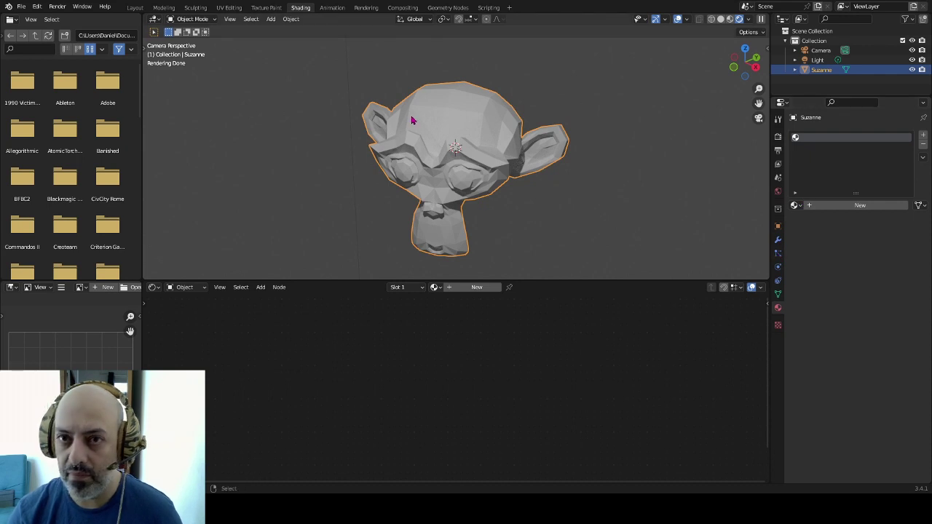
{"action": "left_click", "coordinate": [263, 8]}
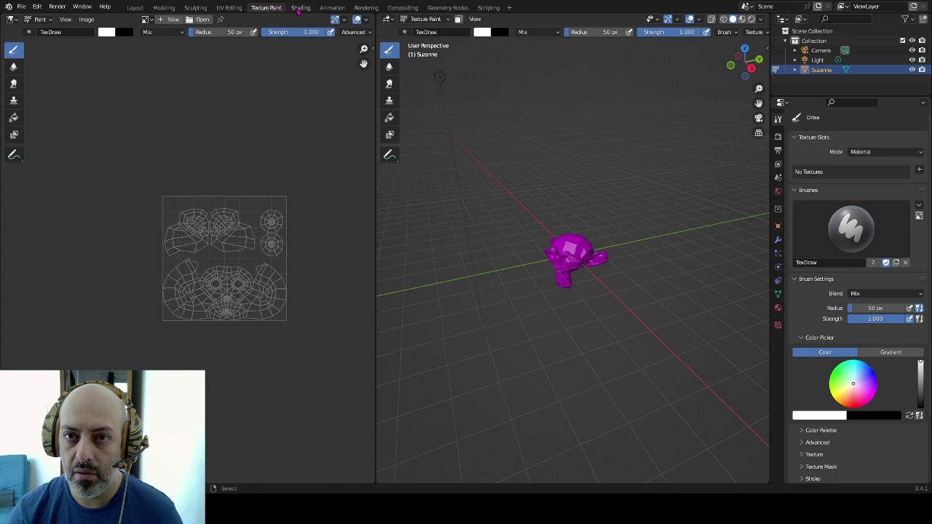
Return to the Shading workspace and create a new material for Suzanne.
{"action": "left_click", "coordinate": [300, 8]}
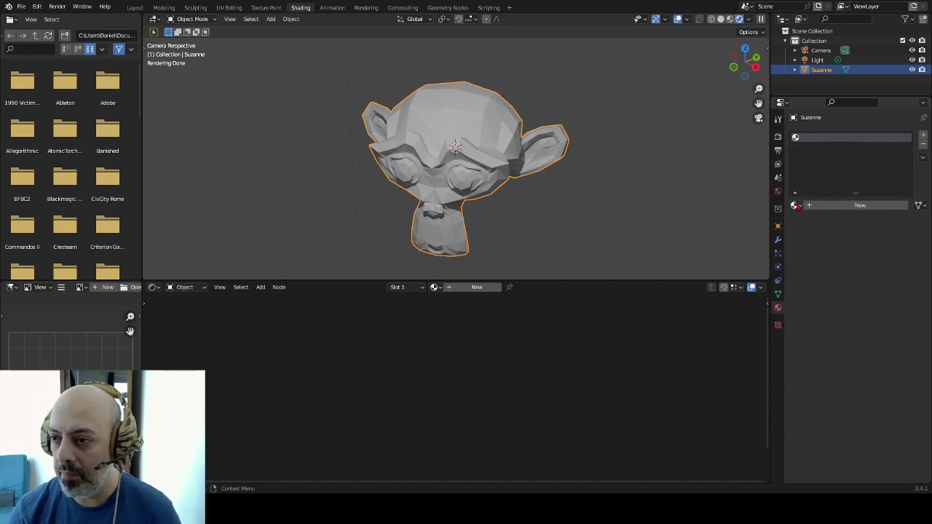
{"action": "left_click", "coordinate": [851, 206]}
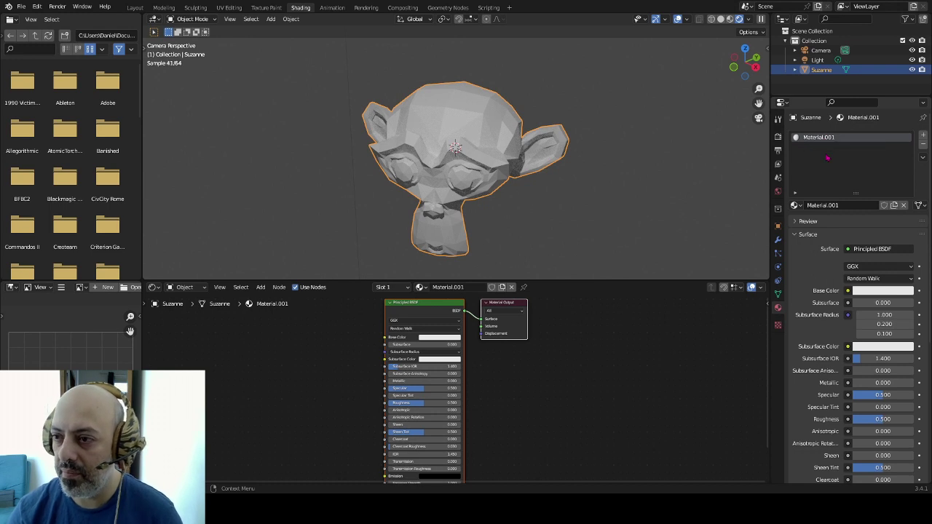
Rename Suzanne's new material to 'Material-teste'.
{"action": "left_click", "coordinate": [830, 205]}
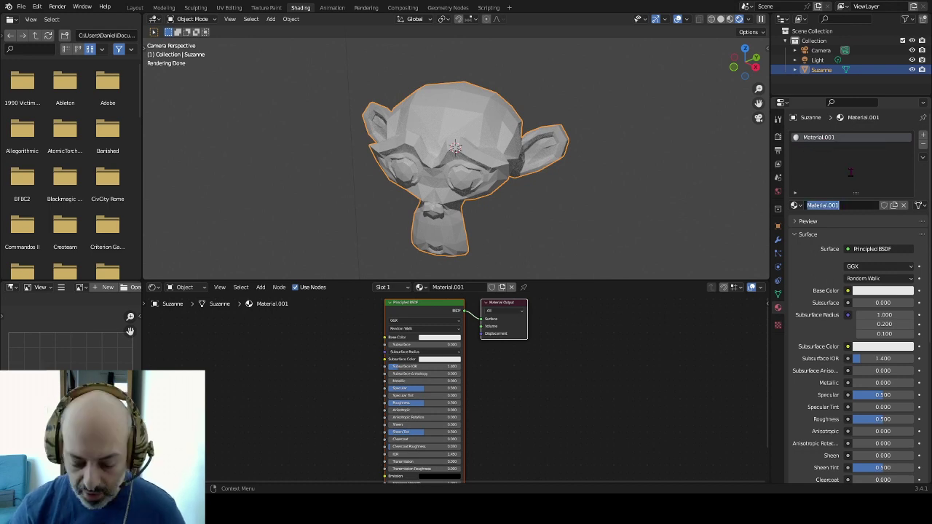
{"action": "type", "text": "Material"}
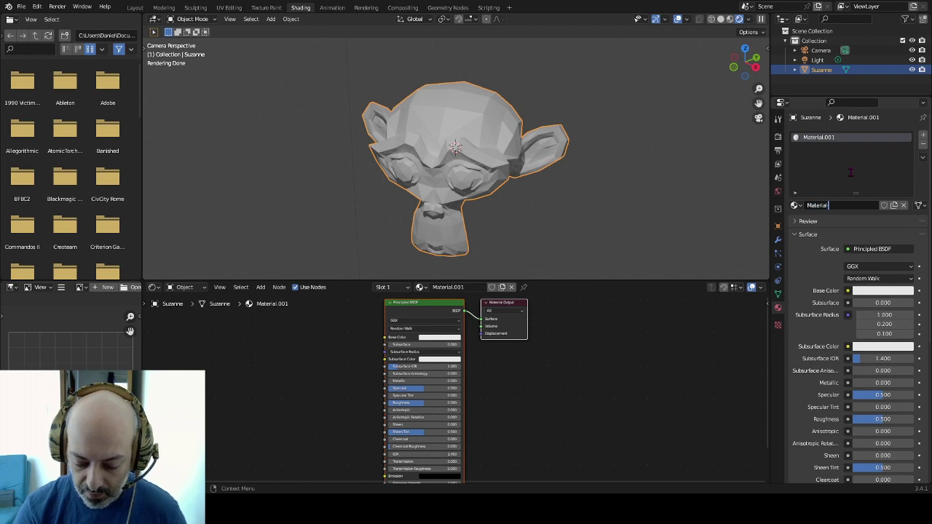
{"action": "type", "text": "-teste"}
{"action": "key", "text": "Return"}
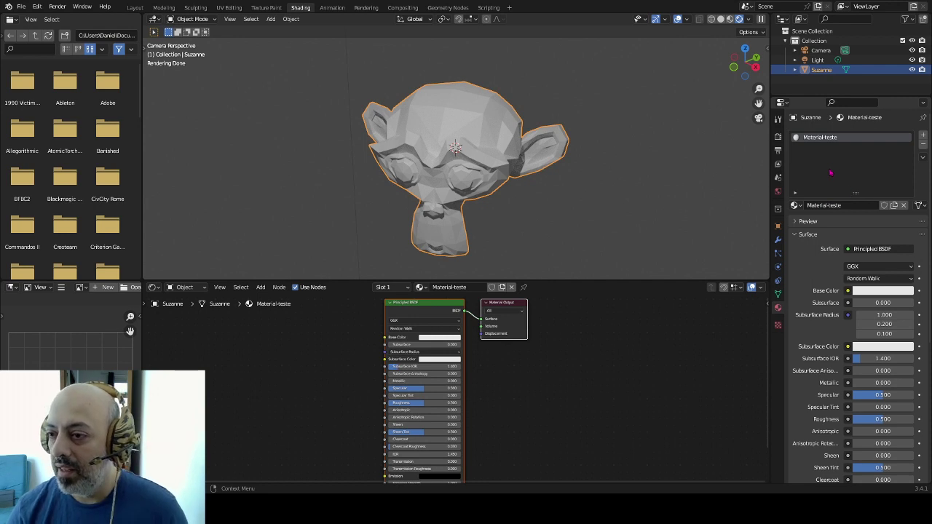
{"action": "scroll", "coordinate": [830, 172], "scroll_direction": "down", "scroll_amount": 1}
{"action": "scroll", "coordinate": [838, 162], "scroll_direction": "down", "scroll_amount": 1}
{"action": "left_click", "coordinate": [801, 182]}
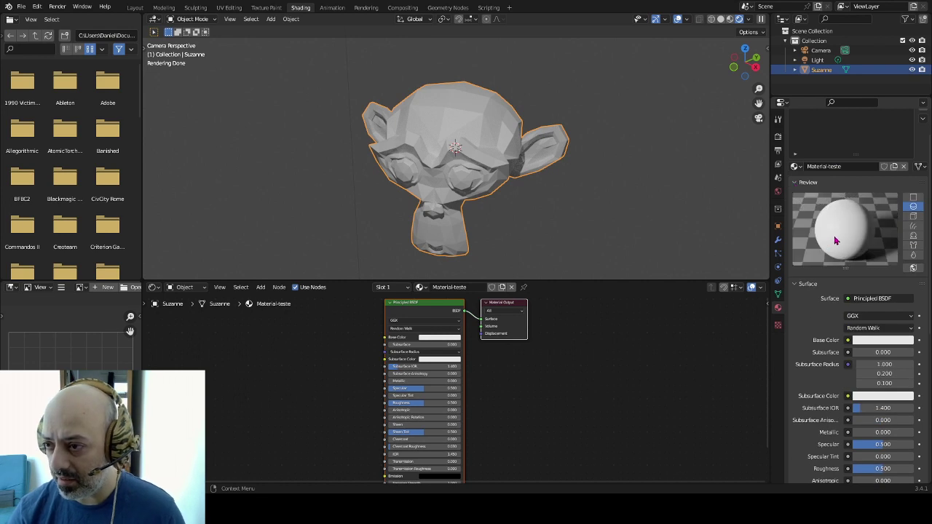
{"action": "left_click", "coordinate": [914, 246]}
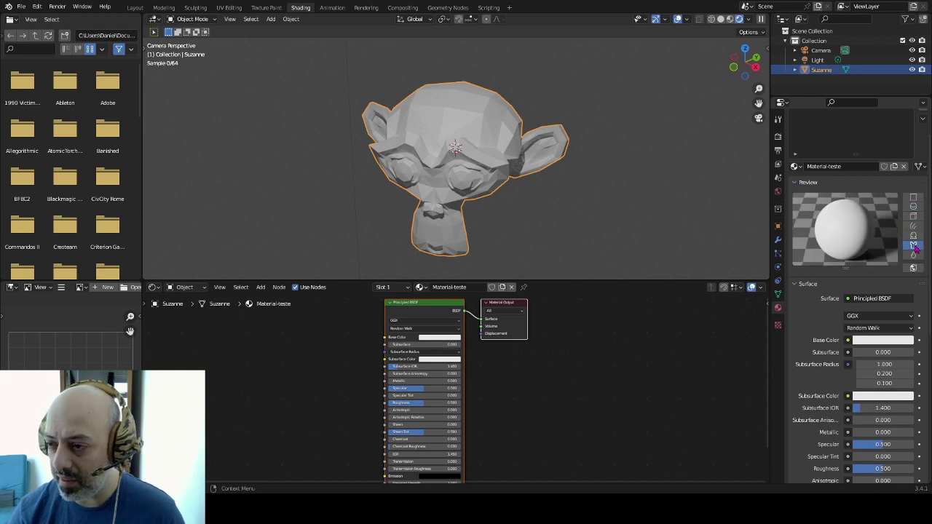
{"action": "left_click", "coordinate": [794, 182]}
{"action": "scroll", "coordinate": [499, 164], "scroll_direction": "down", "scroll_amount": 3}
{"action": "middle_click_drag", "start_coordinate": [499, 165], "coordinate": [506, 158]}
{"action": "scroll", "coordinate": [506, 158], "scroll_direction": "up", "scroll_amount": 4}
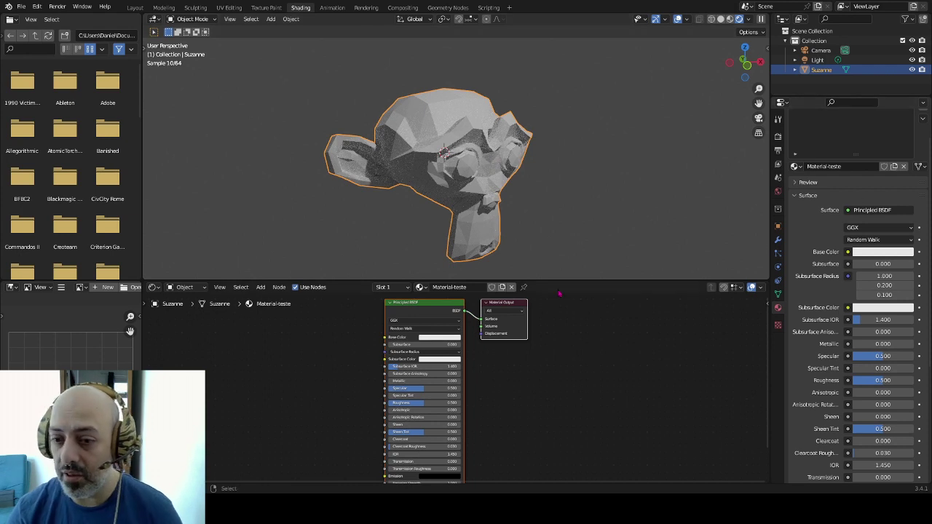
{"action": "scroll", "coordinate": [481, 380], "scroll_direction": "down", "scroll_amount": 1}
{"action": "scroll", "coordinate": [477, 377], "scroll_direction": "up", "scroll_amount": 1}
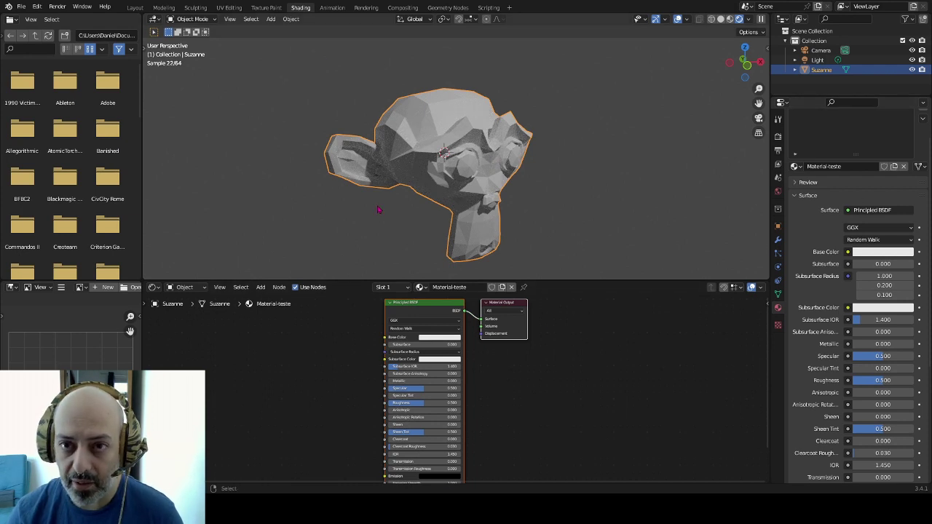
{"action": "left_click", "coordinate": [495, 311]}
{"action": "left_click", "coordinate": [489, 311]}
{"action": "left_click", "coordinate": [501, 310]}
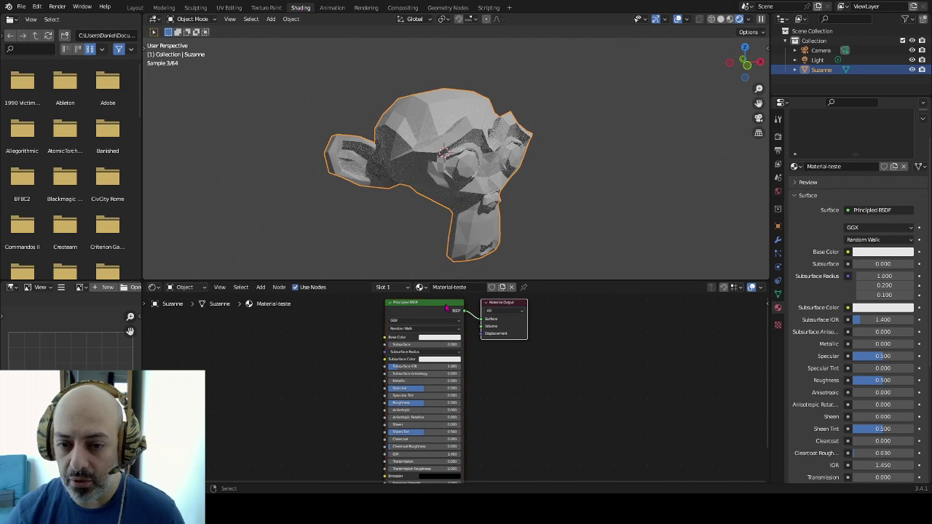
{"action": "left_click", "coordinate": [420, 311]}
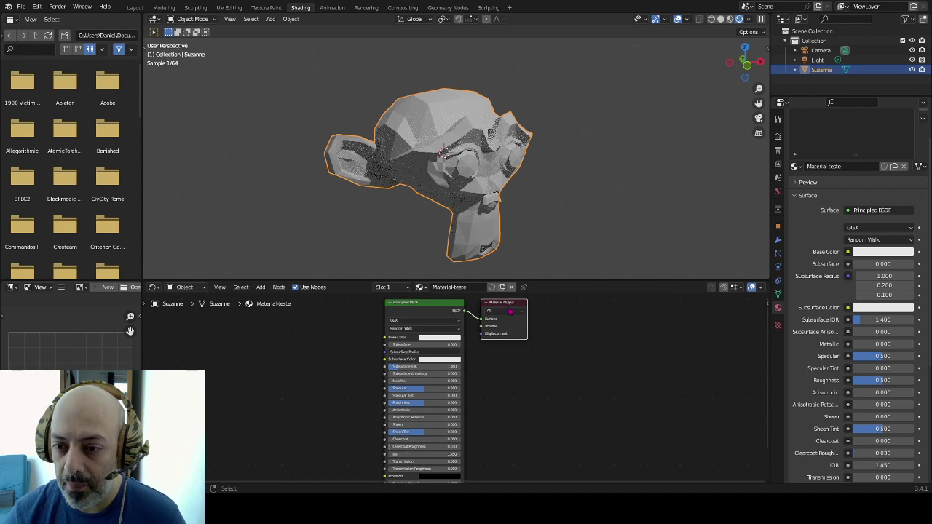
{"action": "left_click_drag", "start_coordinate": [506, 306], "coordinate": [530, 308]}
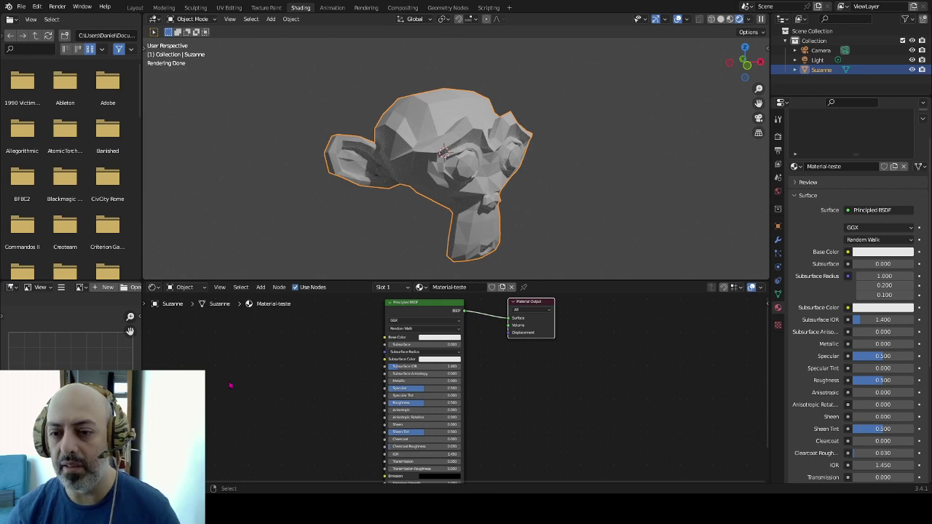
Shift the Principled BSDF node left and nudge the Material Output node in the Shader Editor.
{"action": "left_click_drag", "start_coordinate": [535, 302], "coordinate": [535, 304]}
{"action": "middle_click_drag", "start_coordinate": [507, 367], "coordinate": [508, 382]}
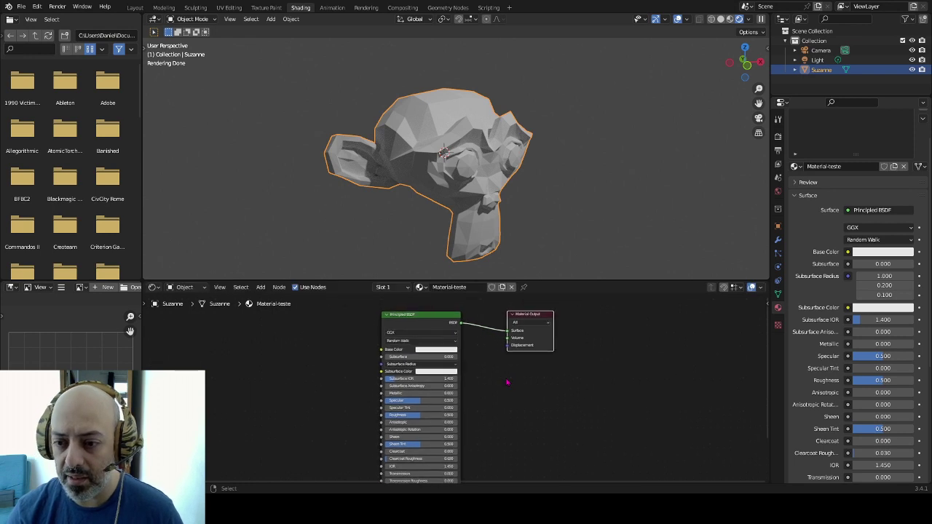
{"action": "left_click_drag", "start_coordinate": [535, 313], "coordinate": [541, 308]}
{"action": "mouse_move", "coordinate": [437, 318]}
{"action": "left_mouse_down"}
{"action": "mouse_move", "coordinate": [421, 319]}
{"action": "mouse_move", "coordinate": [445, 322]}
{"action": "left_mouse_up"}
{"action": "left_click", "coordinate": [515, 330]}
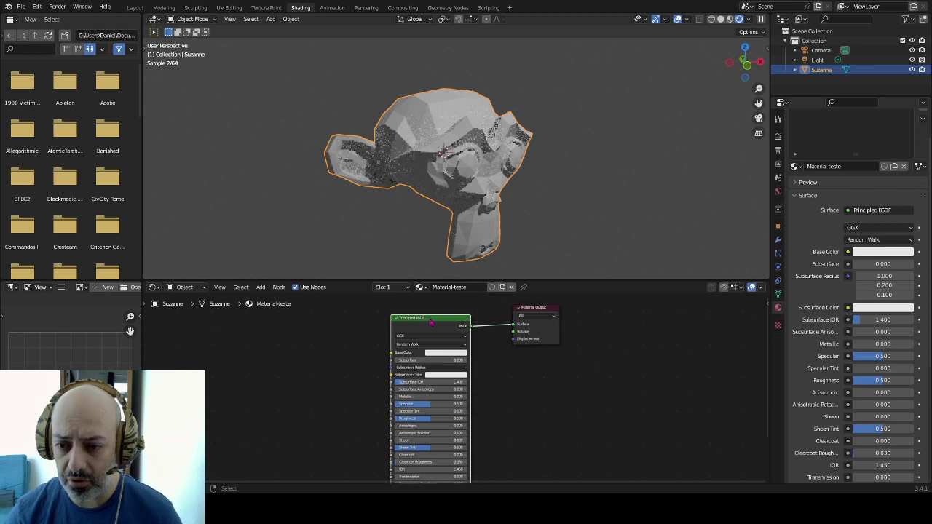
{"action": "mouse_move", "coordinate": [430, 316]}
{"action": "left_mouse_down"}
{"action": "mouse_move", "coordinate": [424, 310]}
{"action": "mouse_move", "coordinate": [429, 334]}
{"action": "left_mouse_up"}
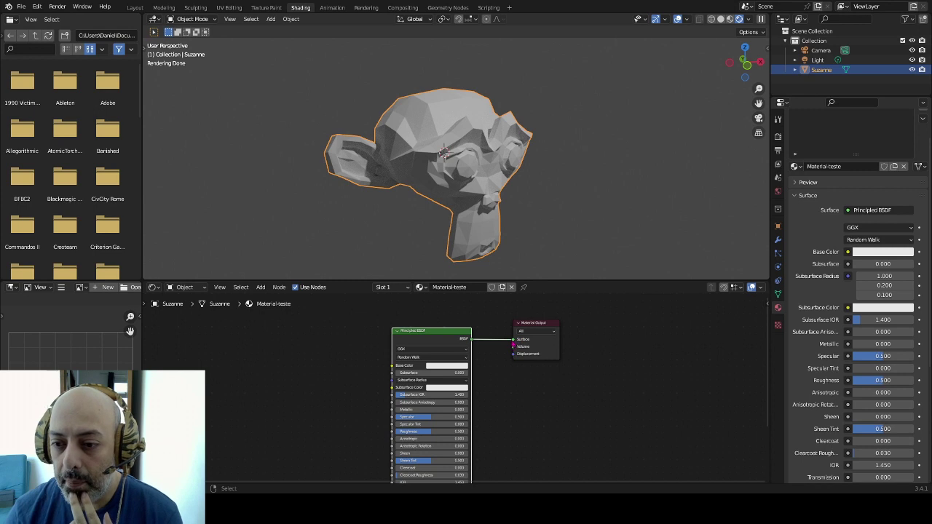
{"action": "left_click", "coordinate": [517, 345]}
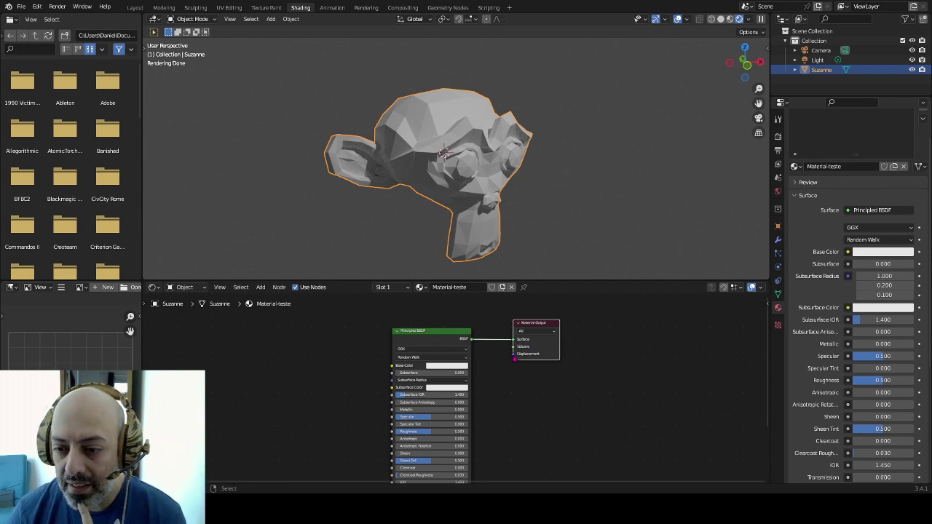
Spread the two nodes apart, then bring the Principled BSDF back beside the Material Output.
{"action": "left_click_drag", "start_coordinate": [536, 328], "coordinate": [554, 327]}
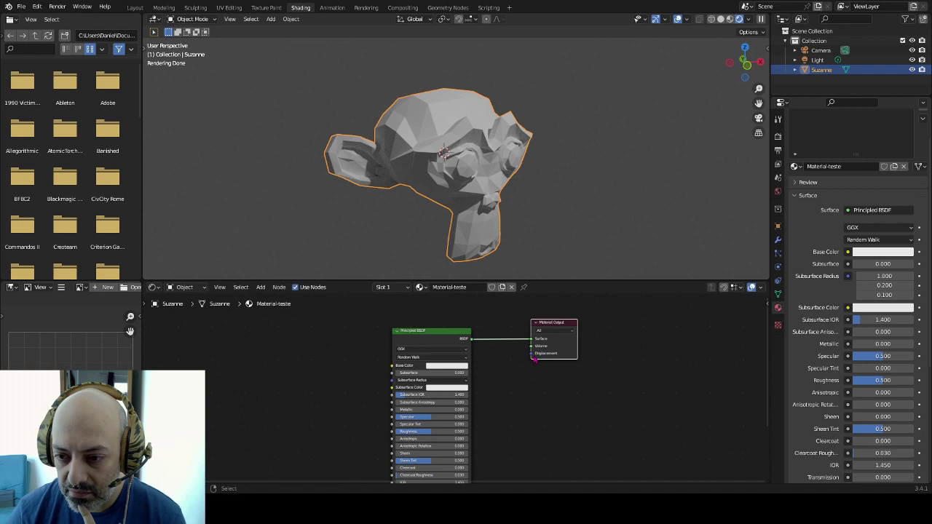
{"action": "left_click_drag", "start_coordinate": [429, 330], "coordinate": [378, 328]}
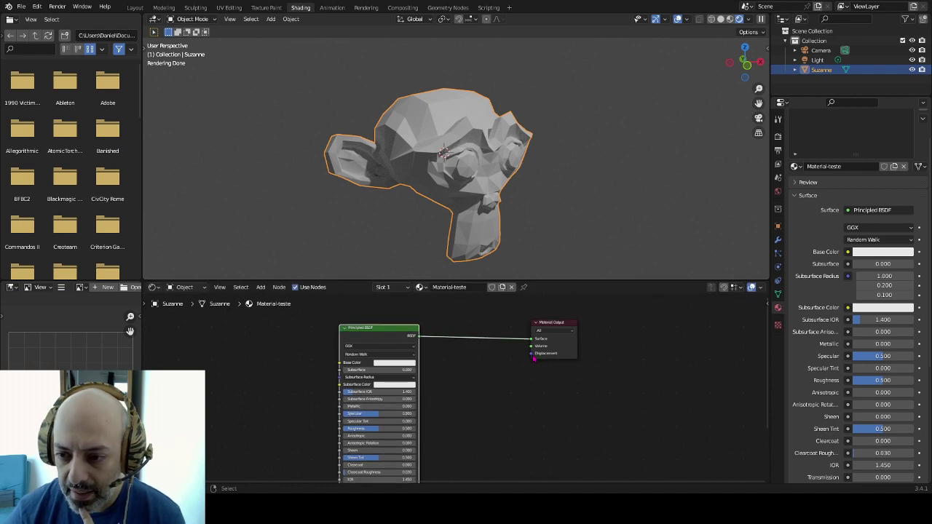
{"action": "left_click", "coordinate": [533, 357]}
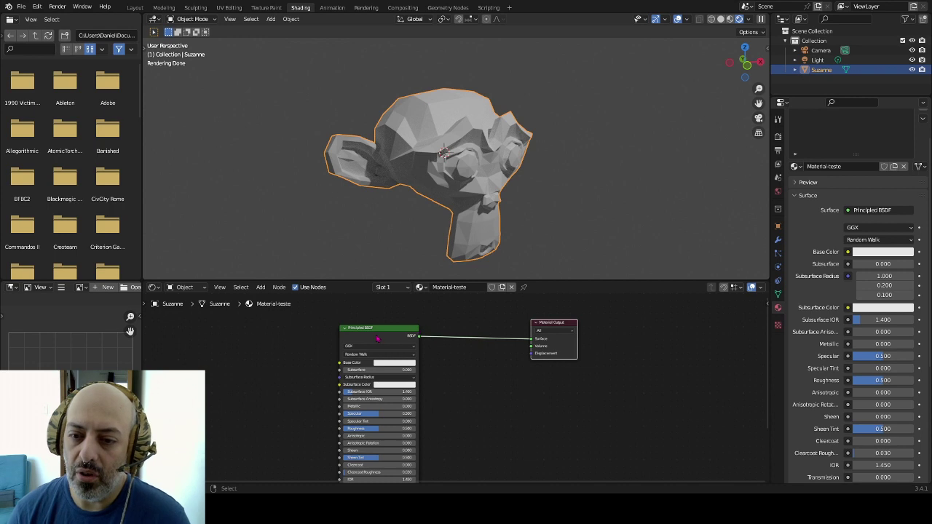
{"action": "left_click_drag", "start_coordinate": [377, 338], "coordinate": [477, 331]}
{"action": "left_click_drag", "start_coordinate": [552, 325], "coordinate": [576, 328]}
Nudge the Principled BSDF node and pan the editor to show its lower inputs.
{"action": "left_click", "coordinate": [478, 336]}
{"action": "left_click_drag", "start_coordinate": [478, 336], "coordinate": [479, 339]}
{"action": "middle_click_drag", "start_coordinate": [552, 412], "coordinate": [537, 345]}
{"action": "mouse_move", "coordinate": [541, 403]}
{"action": "middle_mouse_down"}
{"action": "mouse_move", "coordinate": [549, 368]}
{"action": "mouse_move", "coordinate": [545, 433]}
{"action": "mouse_move", "coordinate": [541, 371]}
{"action": "mouse_move", "coordinate": [539, 426]}
{"action": "mouse_move", "coordinate": [552, 389]}
{"action": "mouse_move", "coordinate": [543, 391]}
{"action": "mouse_move", "coordinate": [549, 431]}
{"action": "middle_mouse_up"}
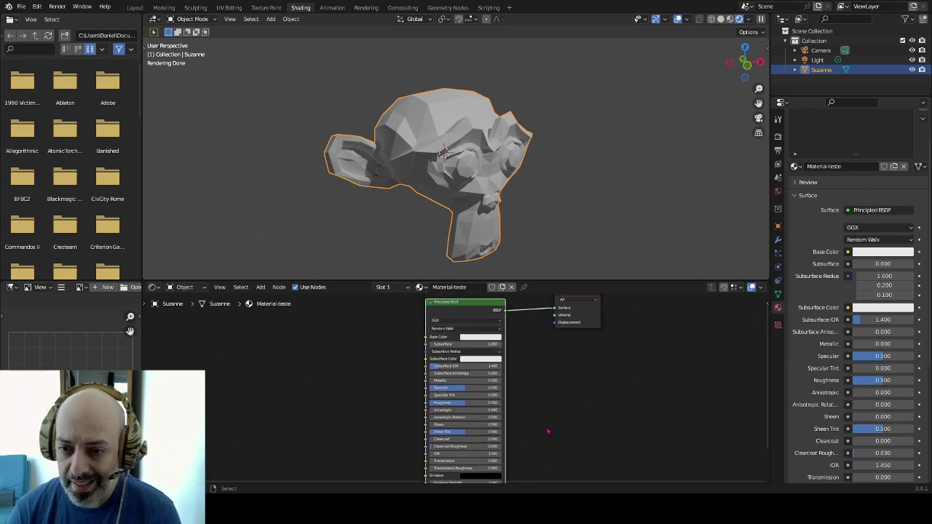
{"action": "left_click", "coordinate": [468, 309]}
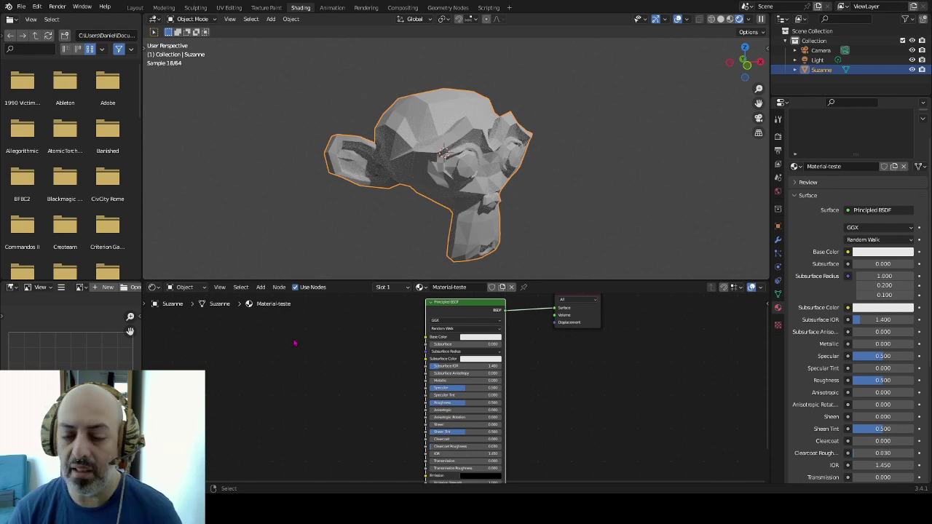
{"action": "key", "text": "shift+a"}
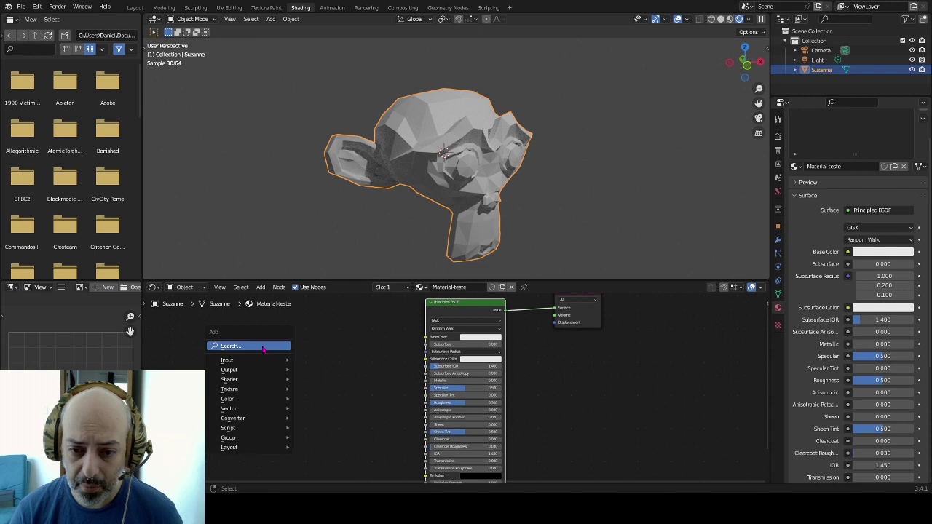
{"action": "left_click", "coordinate": [264, 348]}
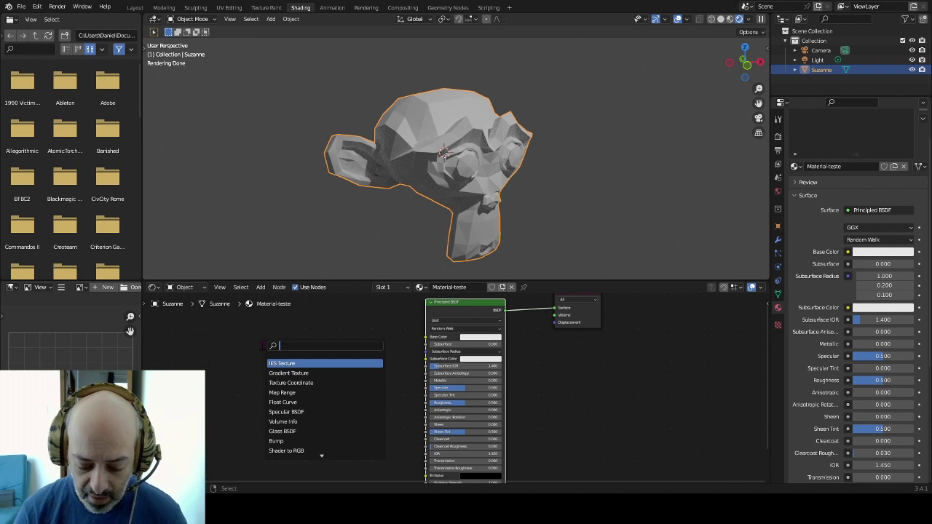
{"action": "key", "text": "Escape"}
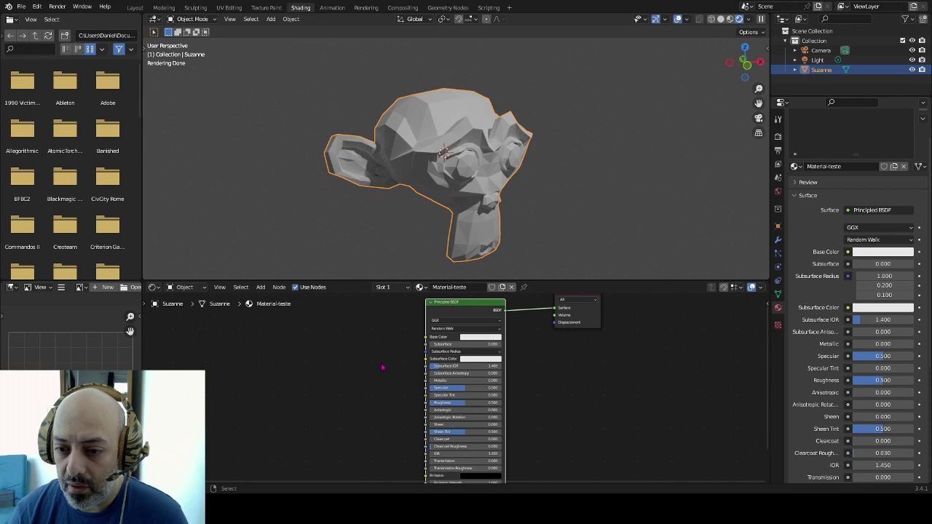
Drag the Principled BSDF node and pan to show its Emission inputs, then settle the view beside Material Output.
{"action": "mouse_move", "coordinate": [377, 408]}
{"action": "middle_mouse_down"}
{"action": "mouse_move", "coordinate": [362, 393]}
{"action": "mouse_move", "coordinate": [362, 411]}
{"action": "middle_mouse_up"}
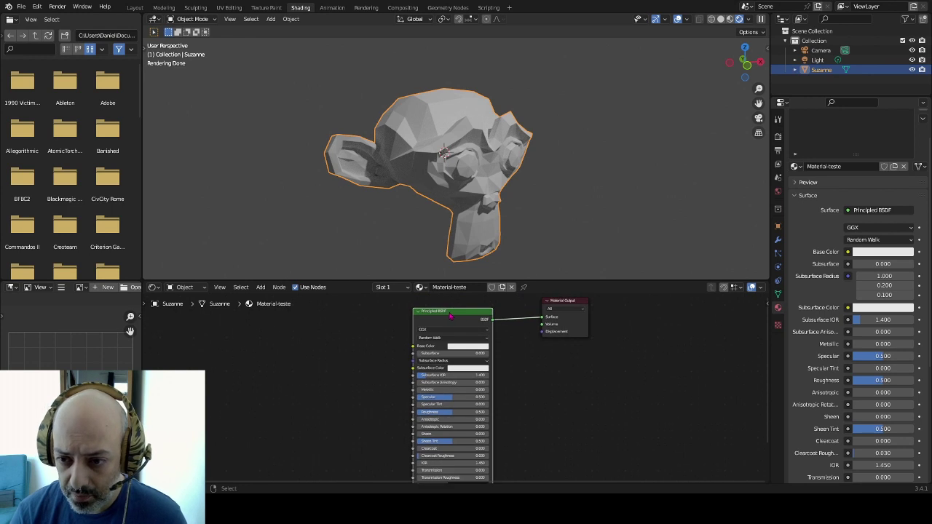
{"action": "left_click_drag", "start_coordinate": [450, 319], "coordinate": [470, 326]}
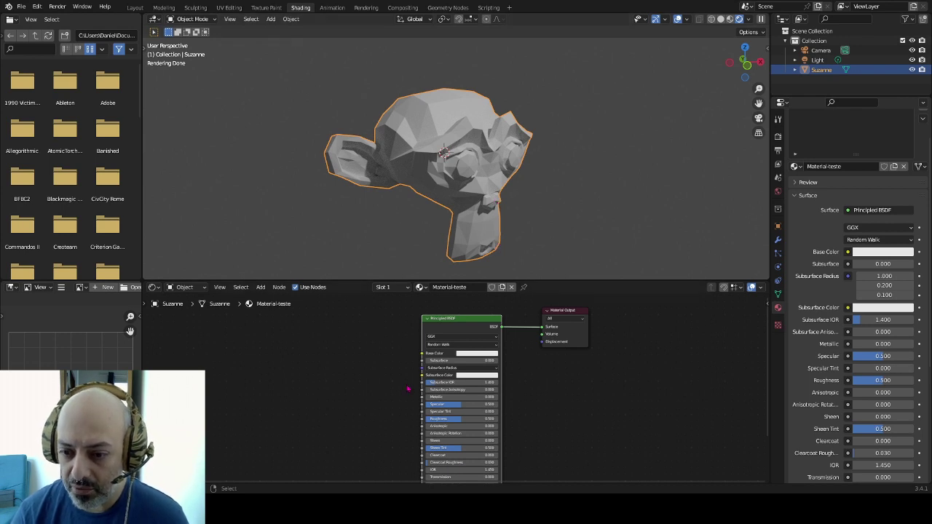
{"action": "middle_click_drag", "start_coordinate": [362, 393], "coordinate": [355, 353]}
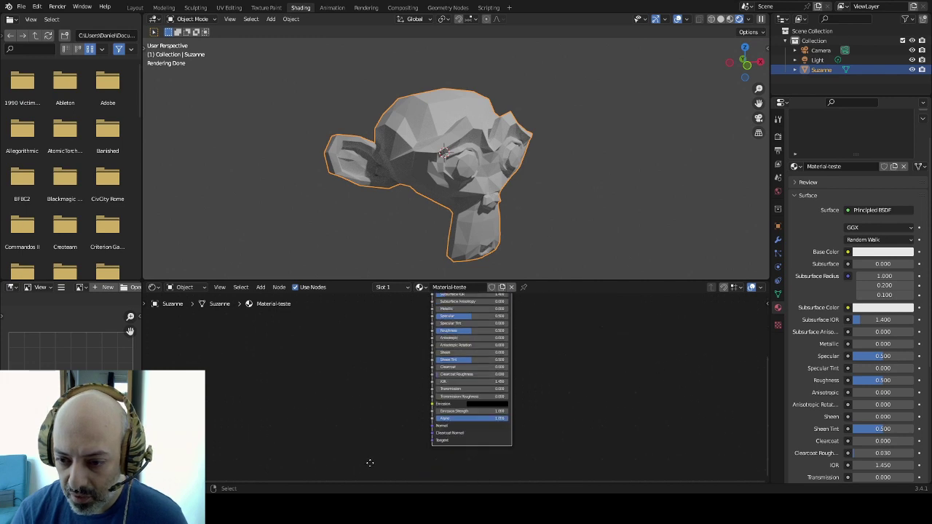
{"action": "mouse_move", "coordinate": [354, 353]}
{"action": "middle_mouse_down"}
{"action": "mouse_move", "coordinate": [366, 300]}
{"action": "mouse_move", "coordinate": [346, 351]}
{"action": "middle_mouse_up"}
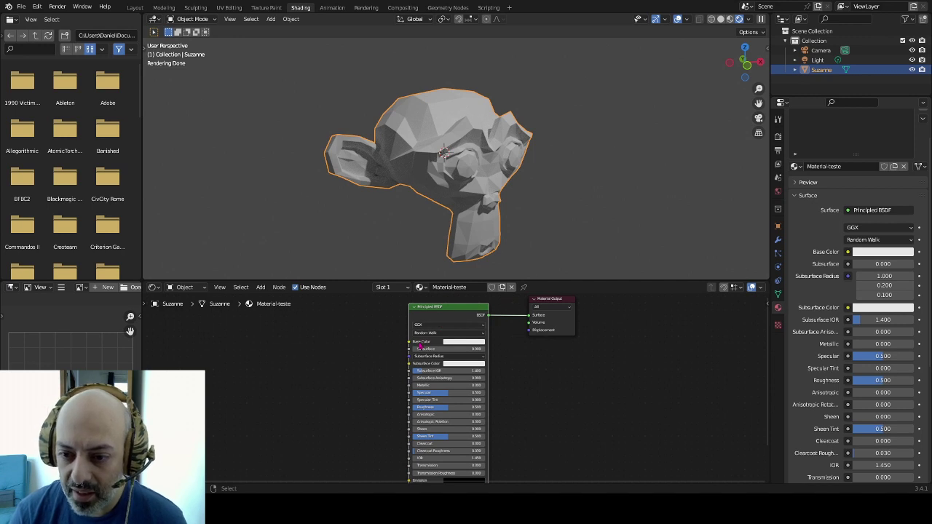
Change the Base Color from blue to a warm red-orange and view Suzanne's recoloured render.
{"action": "left_click", "coordinate": [461, 343]}
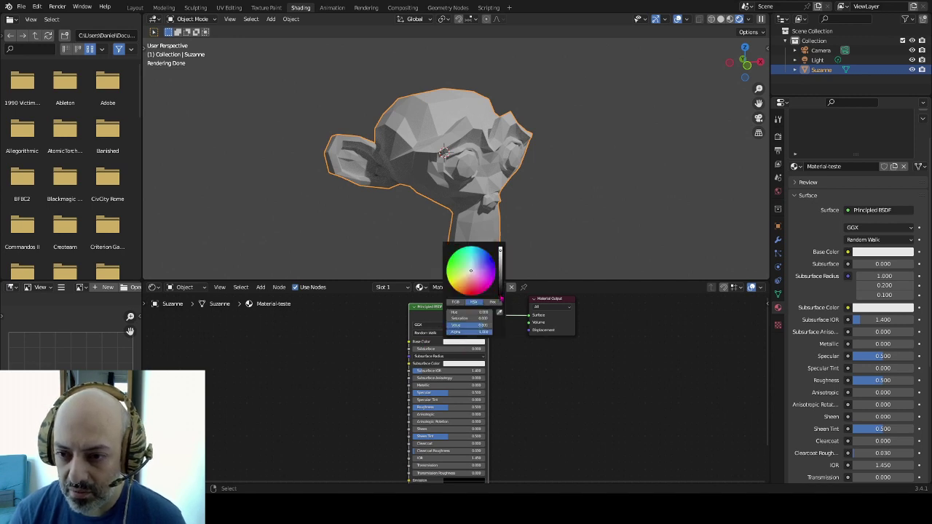
{"action": "left_click", "coordinate": [482, 249]}
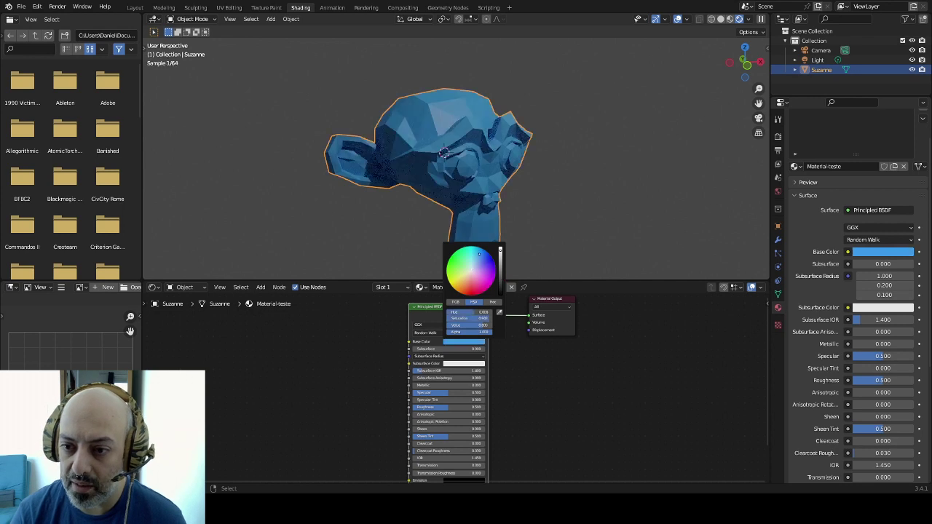
{"action": "mouse_move", "coordinate": [482, 249]}
{"action": "left_mouse_down"}
{"action": "mouse_move", "coordinate": [472, 291]}
{"action": "mouse_move", "coordinate": [477, 254]}
{"action": "mouse_move", "coordinate": [467, 283]}
{"action": "left_mouse_up"}
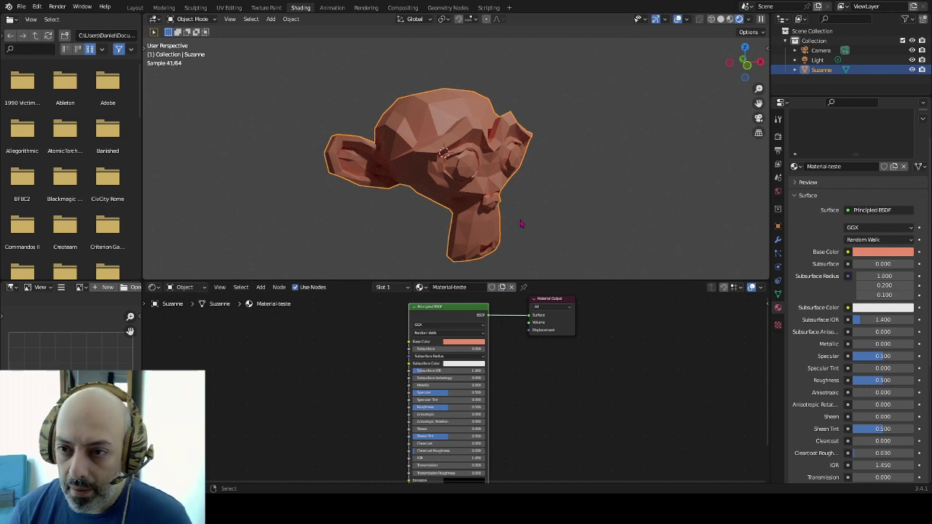
{"action": "scroll", "coordinate": [500, 215], "scroll_direction": "up", "scroll_amount": 1}
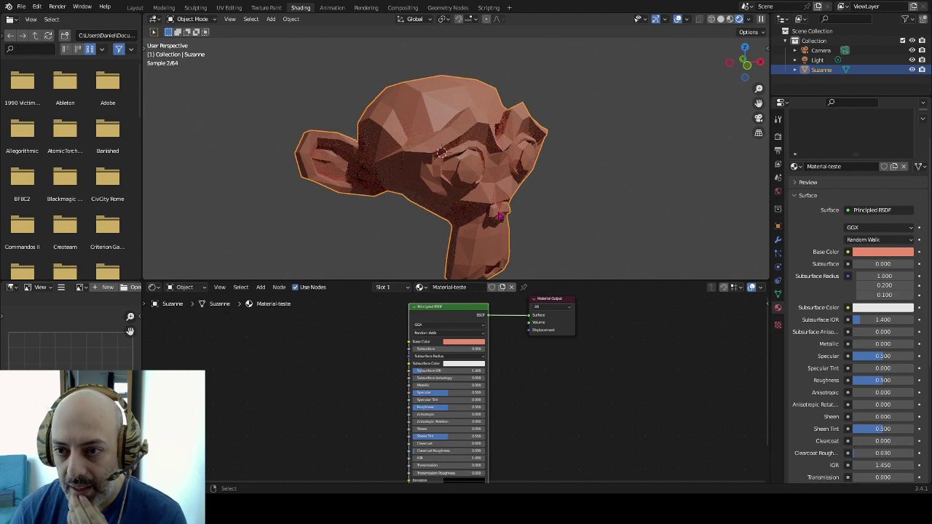
{"action": "middle_click_drag", "start_coordinate": [565, 220], "coordinate": [554, 221]}
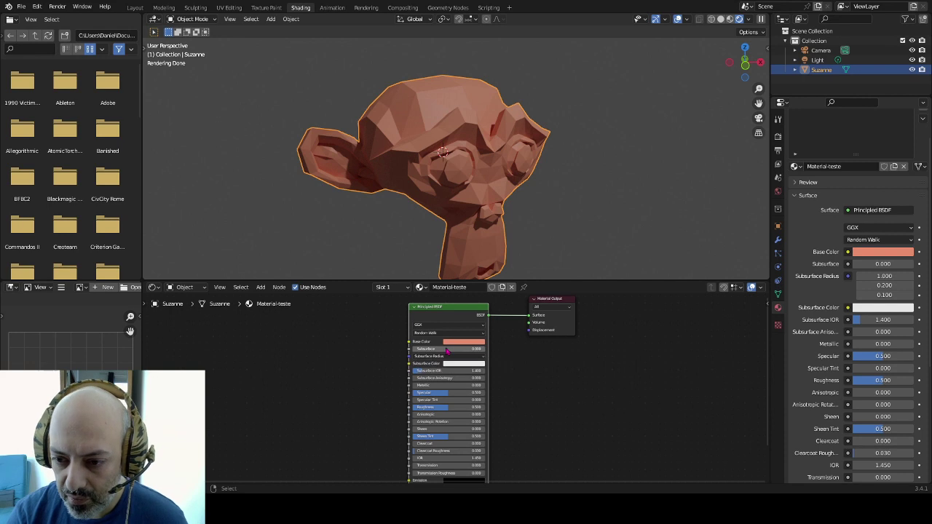
{"action": "left_click", "coordinate": [452, 352]}
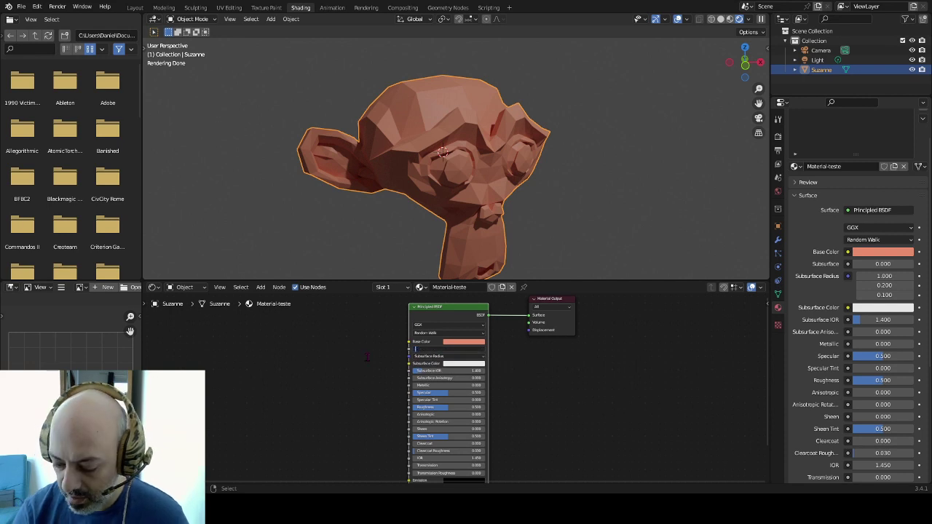
Set Subsurface to 0.5 and make the Subsurface Color blue.
{"action": "type", "text": "0.5"}
{"action": "key", "text": "Return"}
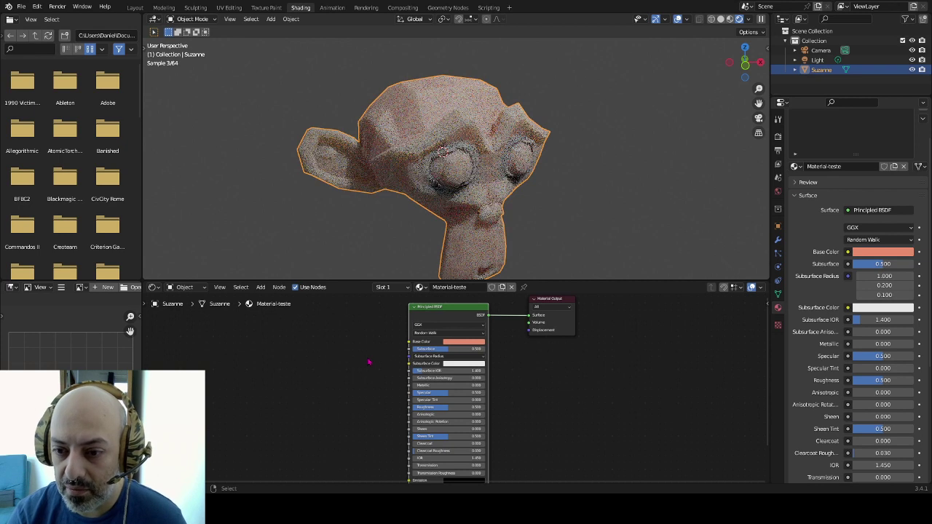
{"action": "left_click", "coordinate": [463, 364]}
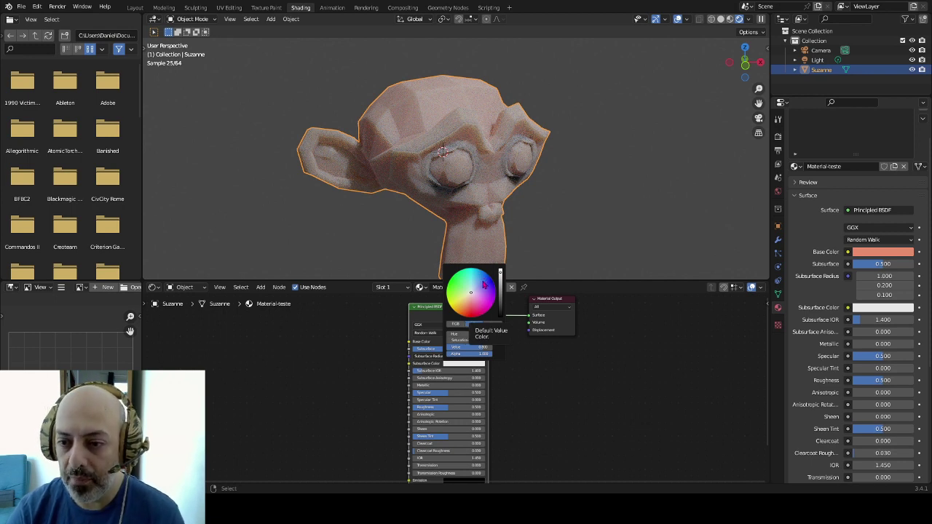
{"action": "left_click_drag", "start_coordinate": [481, 284], "coordinate": [458, 286]}
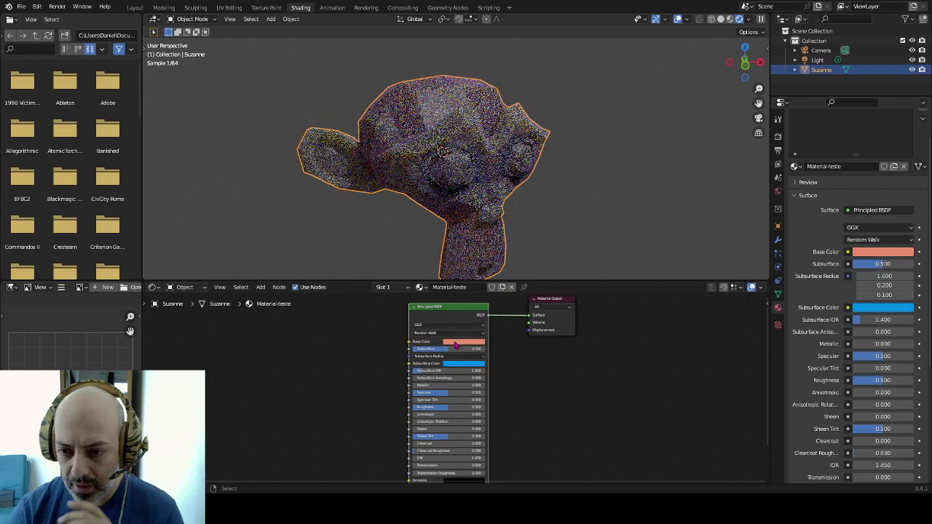
Darken the Base Color slightly and drag Subsurface back to 0.
{"action": "left_click", "coordinate": [451, 343]}
{"action": "left_click", "coordinate": [467, 288]}
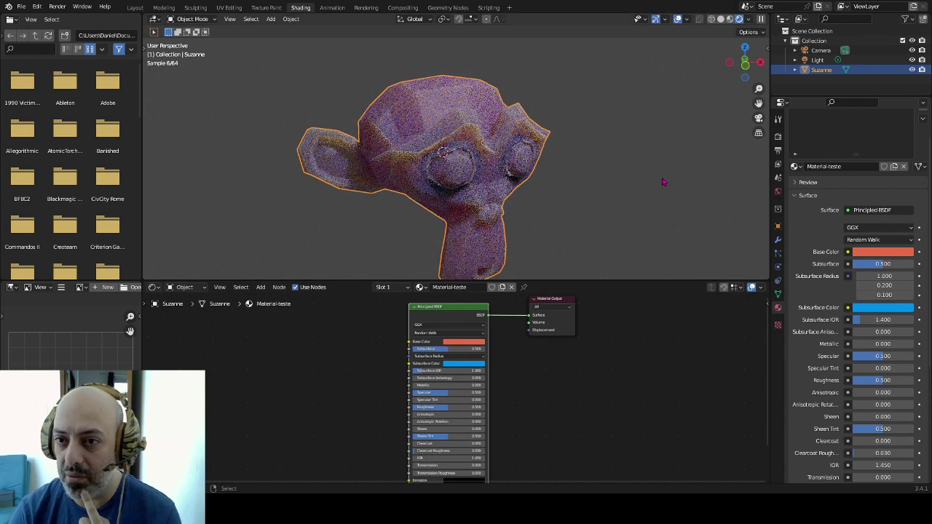
{"action": "middle_click_drag", "start_coordinate": [480, 142], "coordinate": [573, 178]}
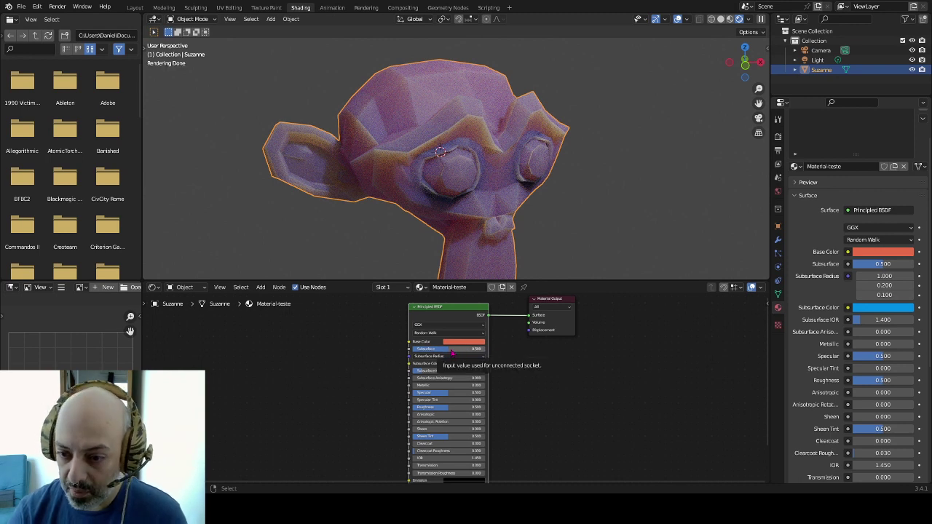
{"action": "left_click_drag", "start_coordinate": [428, 351], "coordinate": [408, 351]}
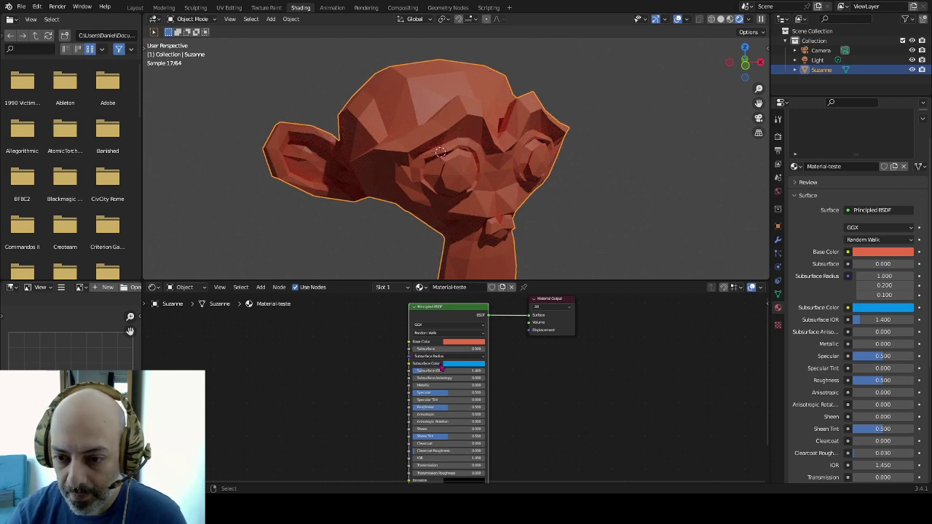
{"action": "left_click", "coordinate": [443, 325]}
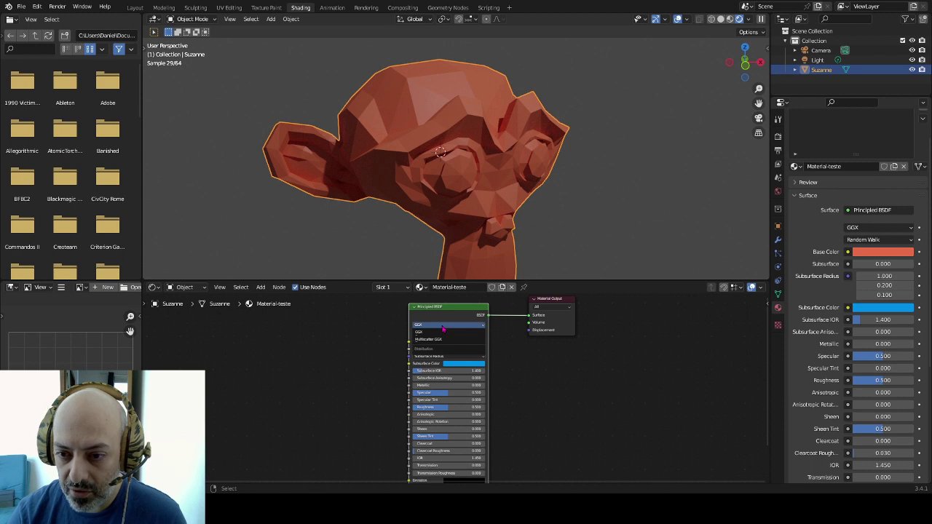
{"action": "left_click", "coordinate": [435, 323]}
{"action": "left_click", "coordinate": [440, 334]}
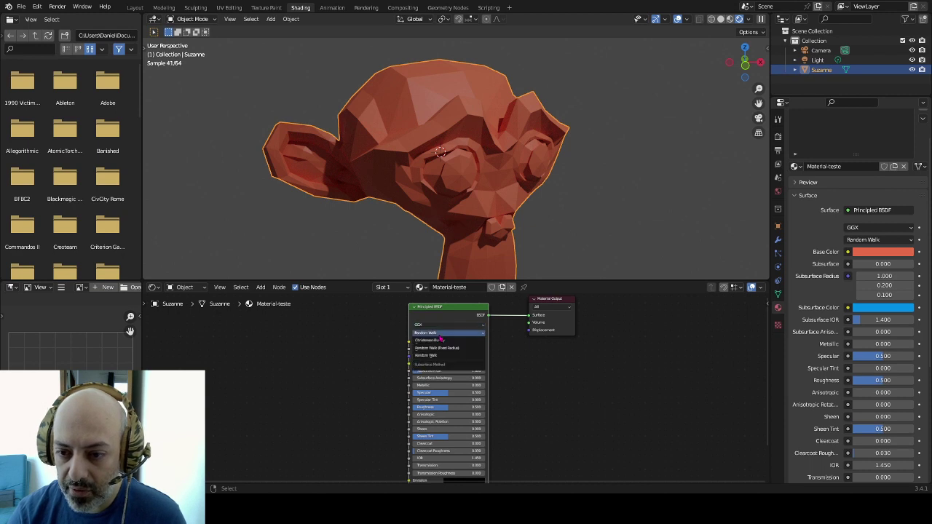
{"action": "left_click", "coordinate": [421, 321]}
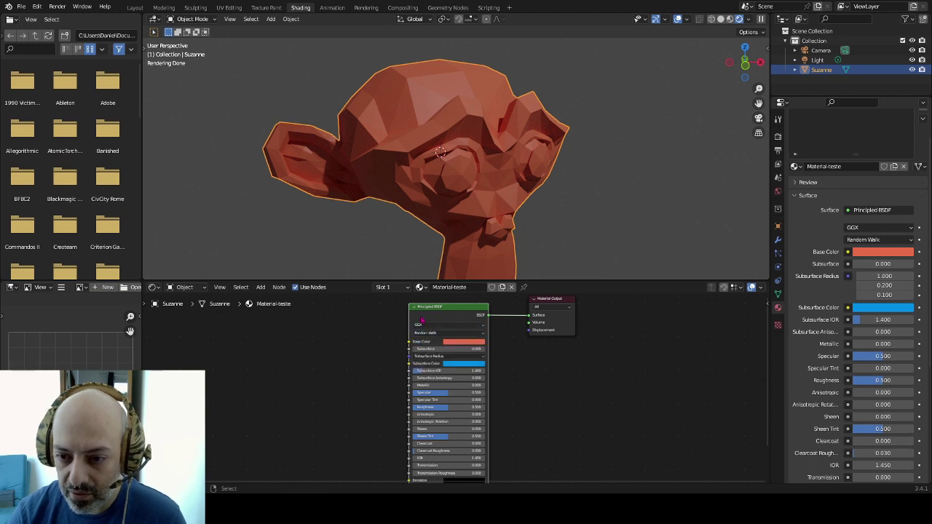
{"action": "left_click", "coordinate": [435, 326]}
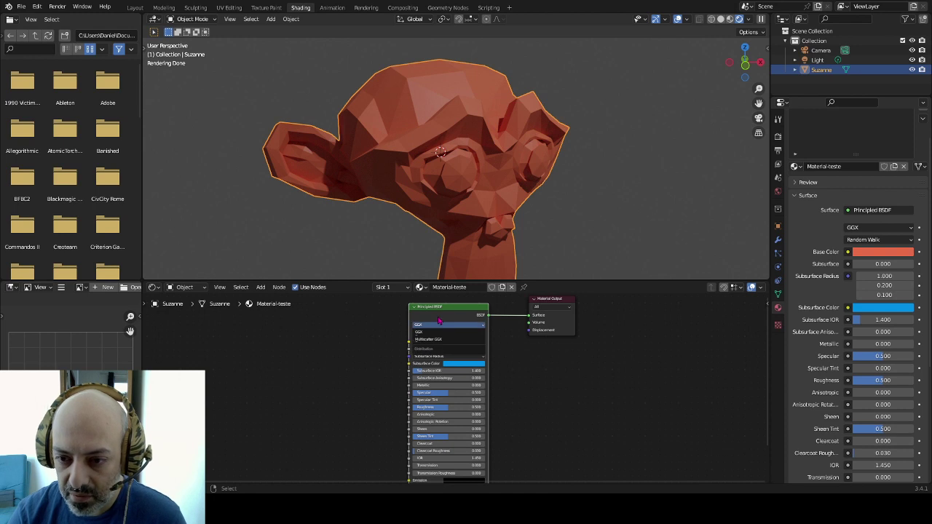
{"action": "left_click", "coordinate": [440, 322]}
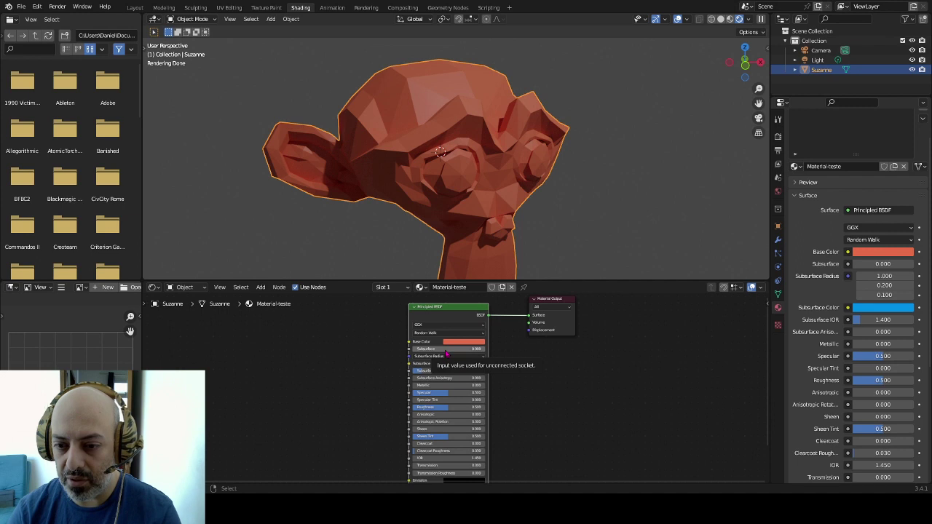
{"action": "left_click", "coordinate": [445, 359]}
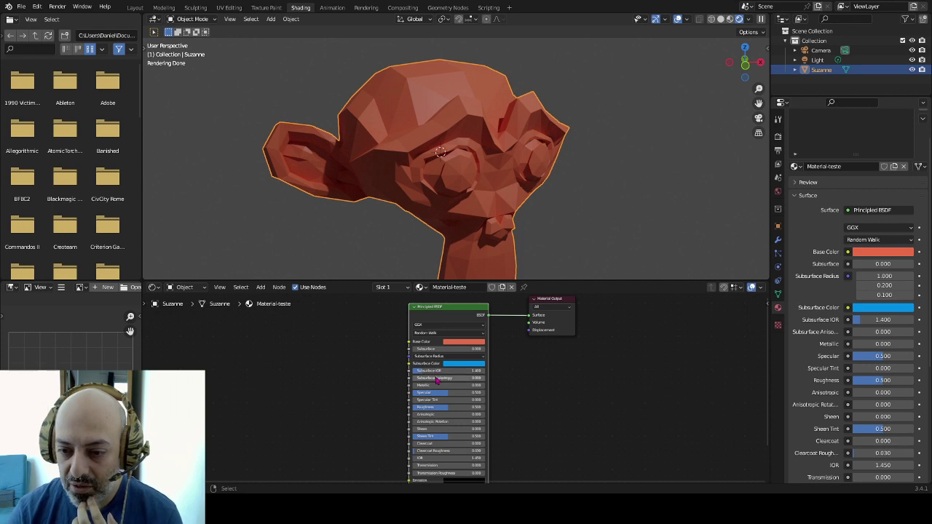
Pan the node view and enter an exact Specular value of 0.000.
{"action": "middle_click_drag", "start_coordinate": [350, 395], "coordinate": [367, 366]}
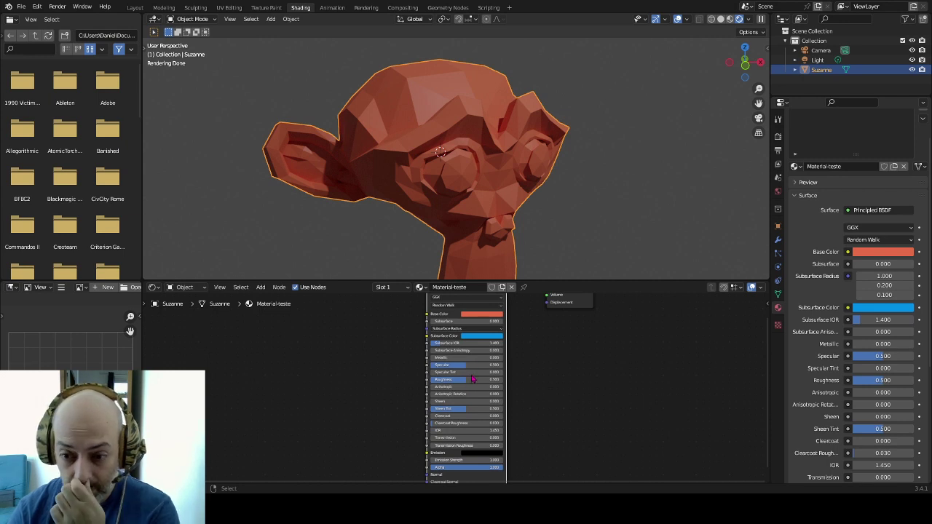
{"action": "left_click_drag", "start_coordinate": [459, 368], "coordinate": [504, 369]}
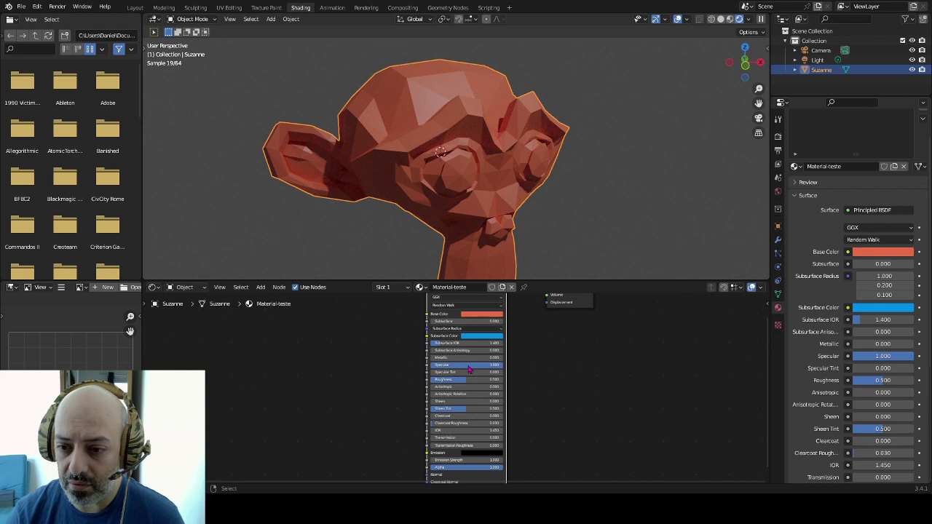
{"action": "left_click", "coordinate": [502, 368]}
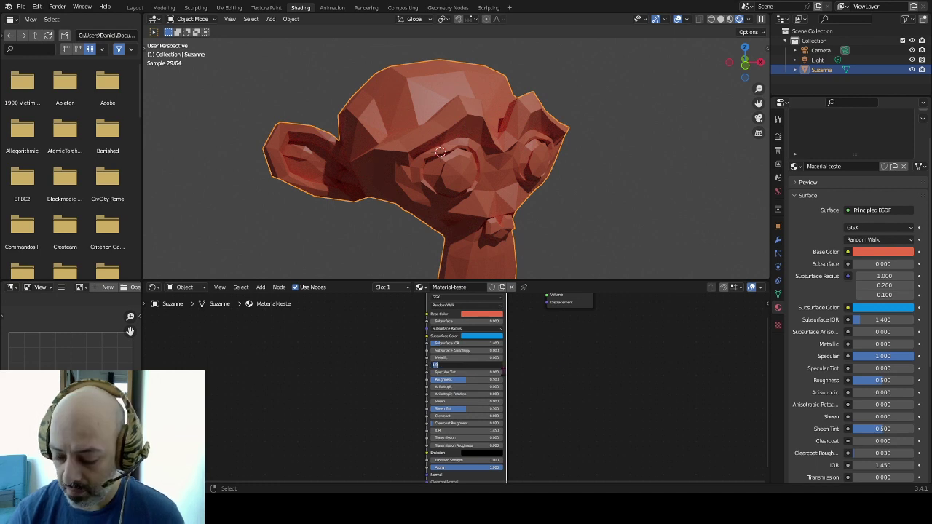
{"action": "type", "text": "0"}
{"action": "key", "text": "Return"}
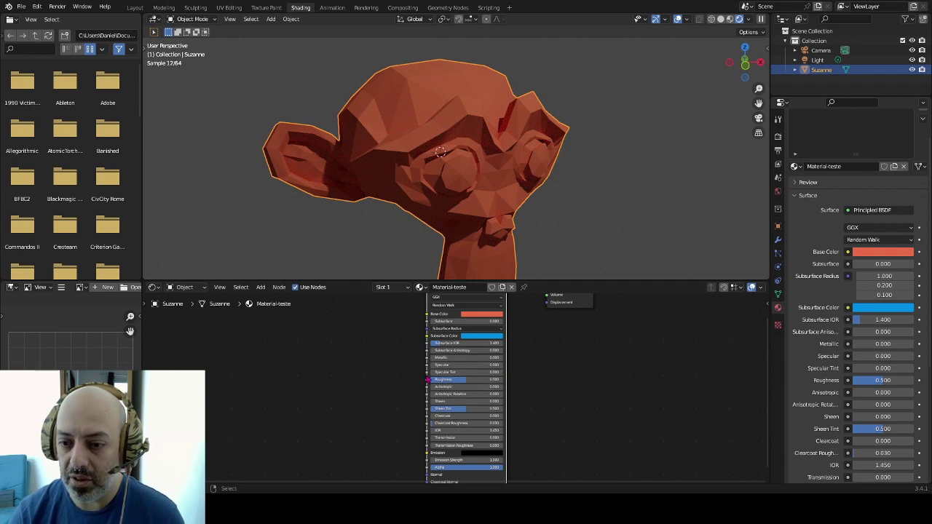
Set both Specular and Metallic to 1.000.
{"action": "left_click", "coordinate": [463, 366]}
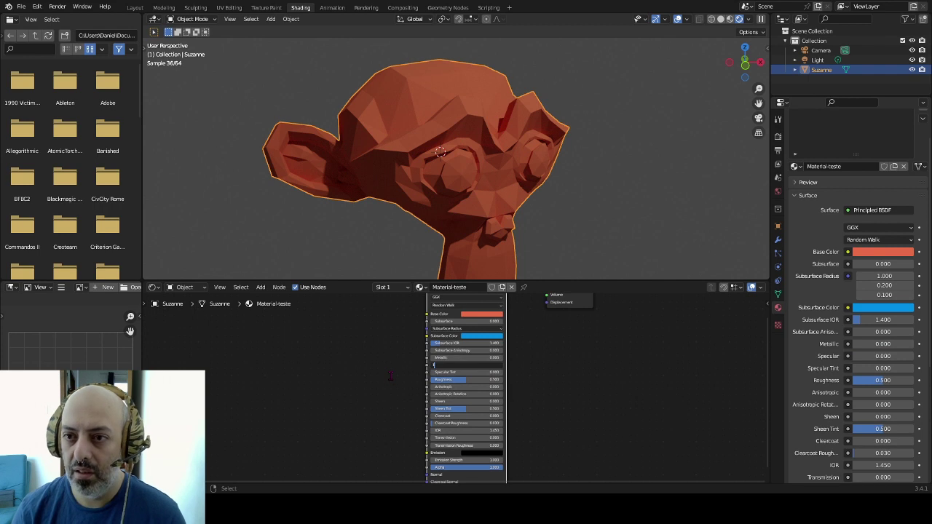
{"action": "type", "text": "1"}
{"action": "key", "text": "Return"}
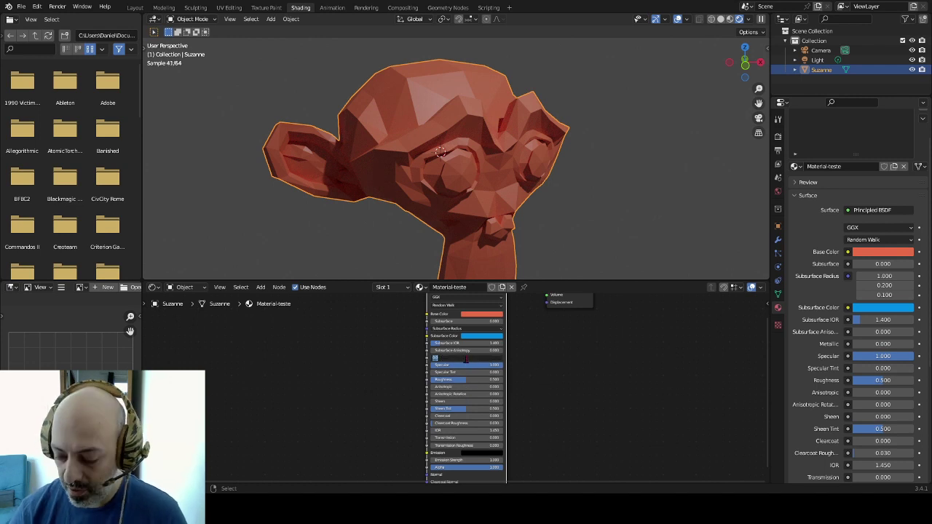
{"action": "type", "text": "1"}
{"action": "key", "text": "Return"}
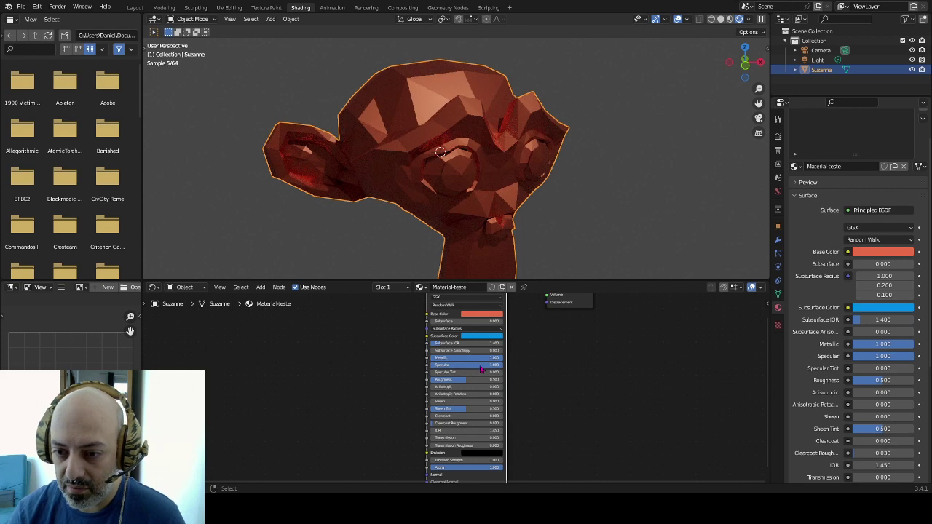
Zero Specular and Metallic, then try Metallic values from about 0.377 up to 0.891.
{"action": "left_click_drag", "start_coordinate": [481, 370], "coordinate": [432, 372]}
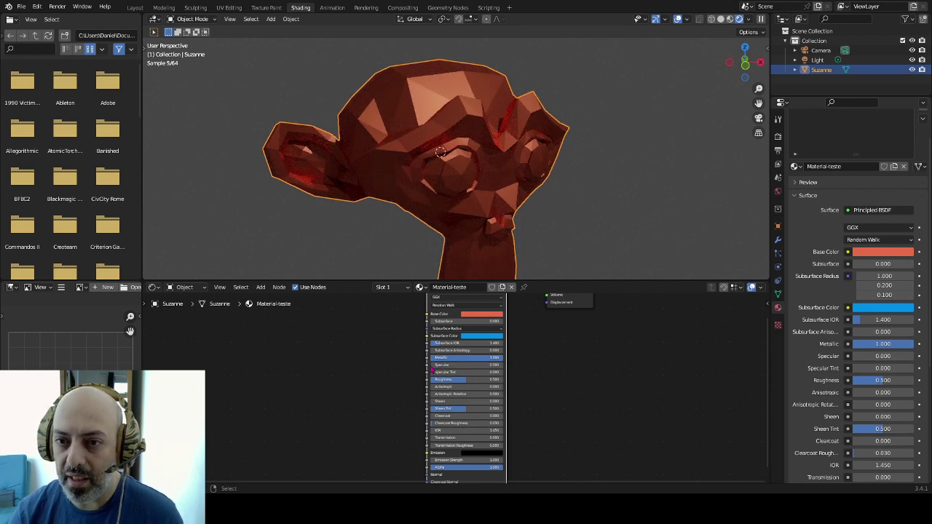
{"action": "left_click_drag", "start_coordinate": [485, 358], "coordinate": [433, 358]}
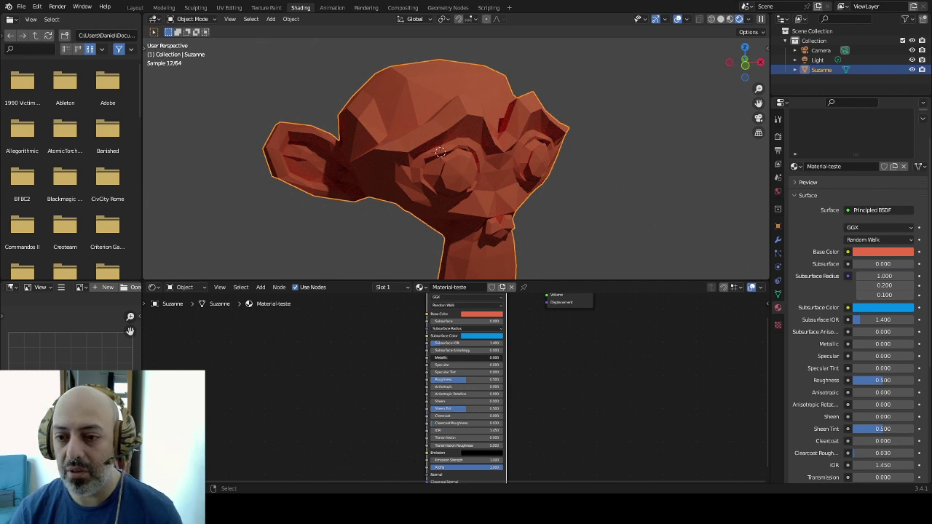
{"action": "left_click_drag", "start_coordinate": [883, 344], "coordinate": [918, 343]}
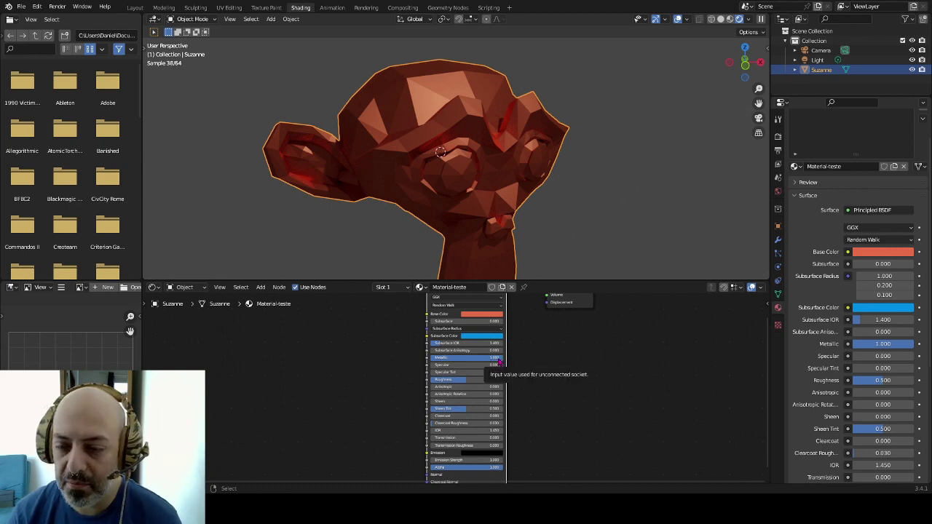
{"action": "left_click_drag", "start_coordinate": [466, 358], "coordinate": [437, 358]}
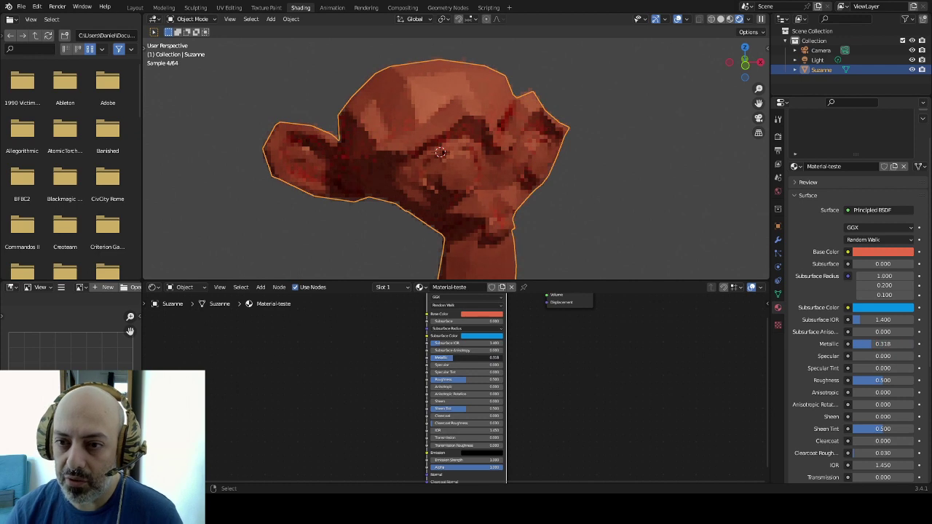
{"action": "mouse_move", "coordinate": [883, 344]}
{"action": "left_mouse_down"}
{"action": "mouse_move", "coordinate": [903, 343]}
{"action": "mouse_move", "coordinate": [882, 343]}
{"action": "left_mouse_up"}
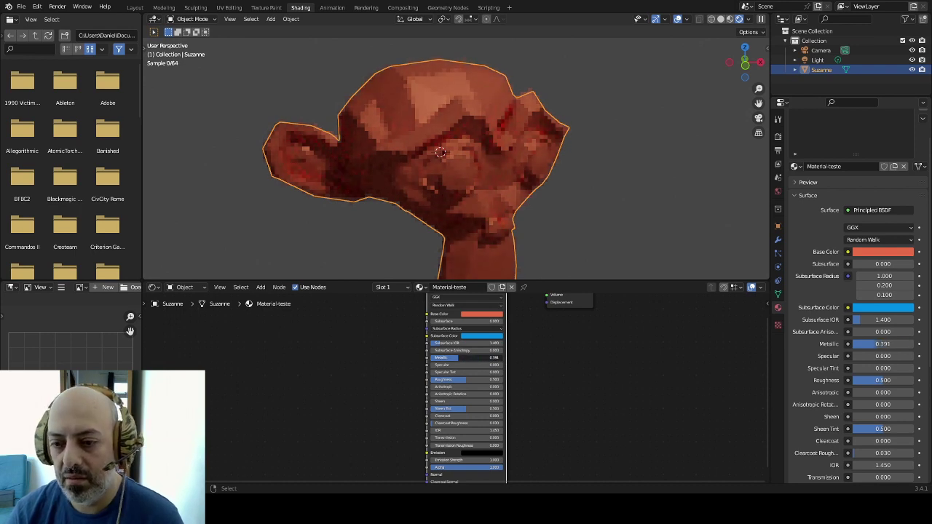
{"action": "mouse_move", "coordinate": [882, 344]}
{"action": "left_mouse_down"}
{"action": "mouse_move", "coordinate": [908, 343]}
{"action": "mouse_move", "coordinate": [854, 344]}
{"action": "left_mouse_up"}
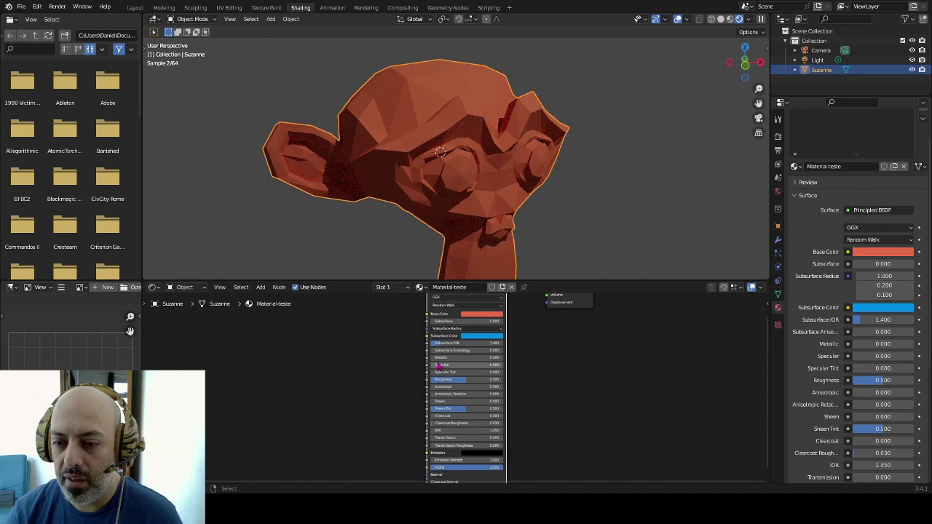
Raise Specular from zero, then lower it through 0.682 to about 0.509.
{"action": "mouse_move", "coordinate": [452, 370]}
{"action": "left_mouse_down"}
{"action": "mouse_move", "coordinate": [502, 365]}
{"action": "mouse_move", "coordinate": [449, 365]}
{"action": "left_mouse_up"}
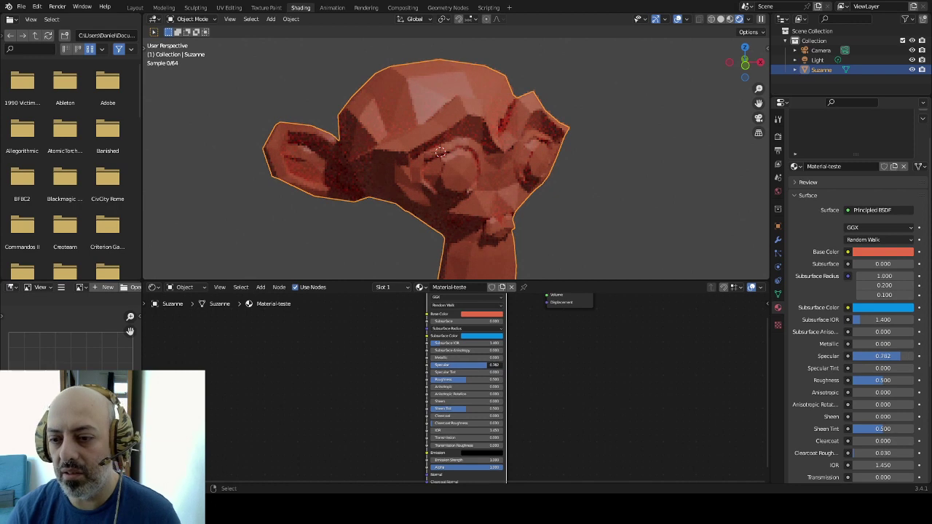
{"action": "left_click_drag", "start_coordinate": [486, 365], "coordinate": [469, 358]}
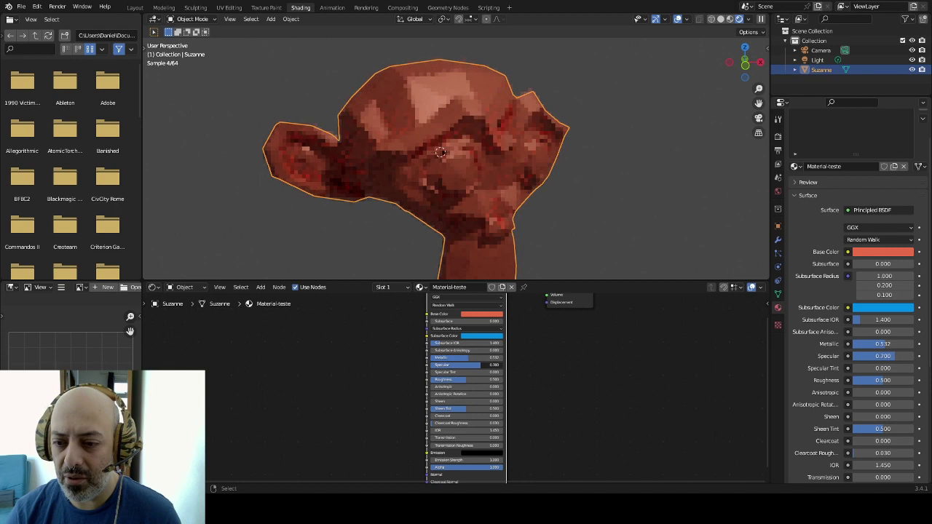
{"action": "mouse_move", "coordinate": [481, 364]}
{"action": "left_mouse_down"}
{"action": "mouse_move", "coordinate": [468, 370]}
{"action": "mouse_move", "coordinate": [475, 358]}
{"action": "left_mouse_up"}
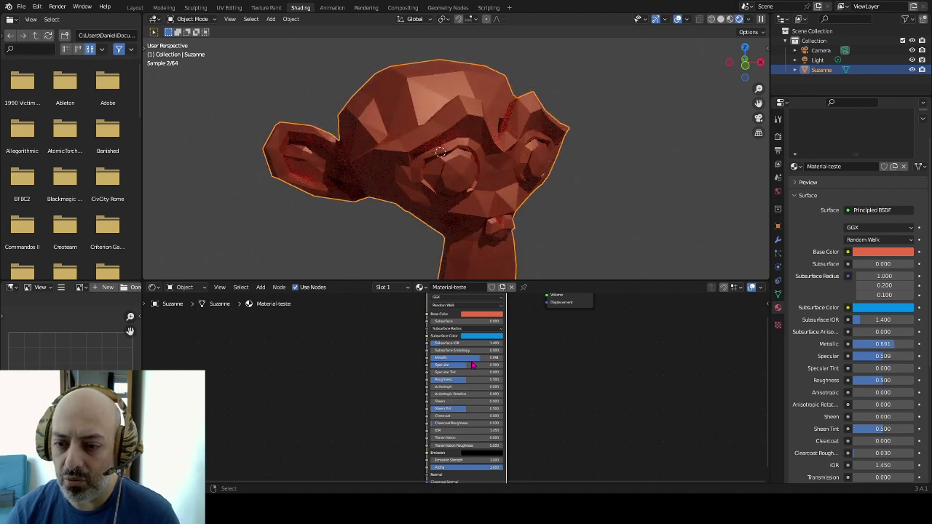
Reset Metallic to 0.000 and raise Specular to 1.000, leaving Specular Tint at 0.000.
{"action": "key", "text": "BackSpace"}
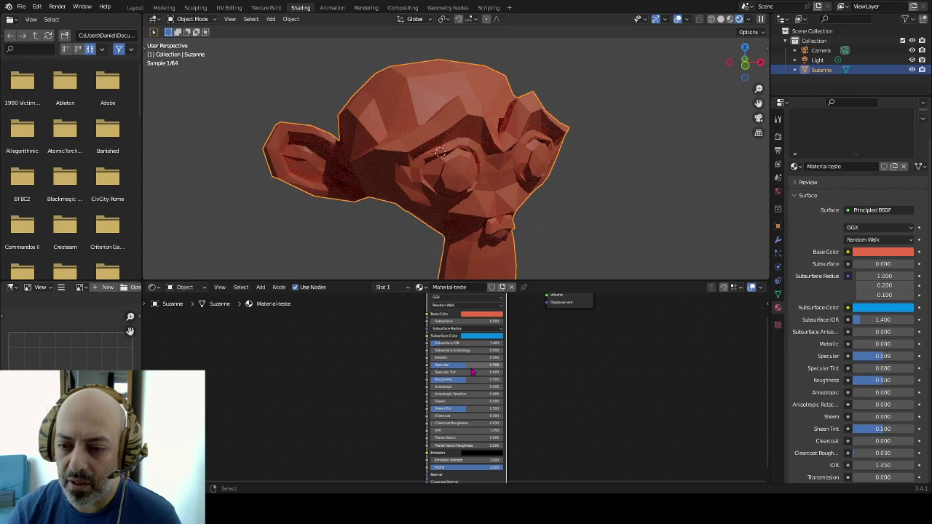
{"action": "left_click_drag", "start_coordinate": [466, 365], "coordinate": [503, 365]}
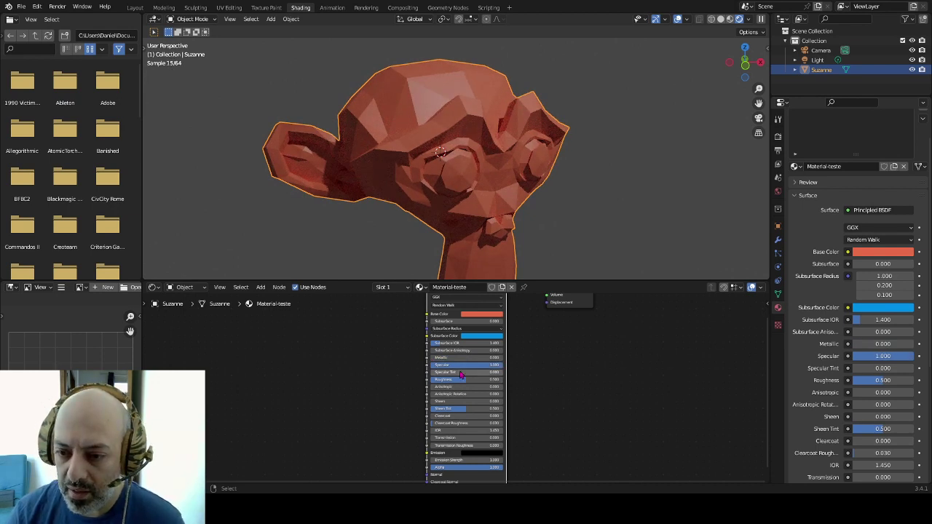
{"action": "mouse_move", "coordinate": [459, 375]}
{"action": "left_mouse_down"}
{"action": "mouse_move", "coordinate": [486, 372]}
{"action": "mouse_move", "coordinate": [443, 372]}
{"action": "left_mouse_up"}
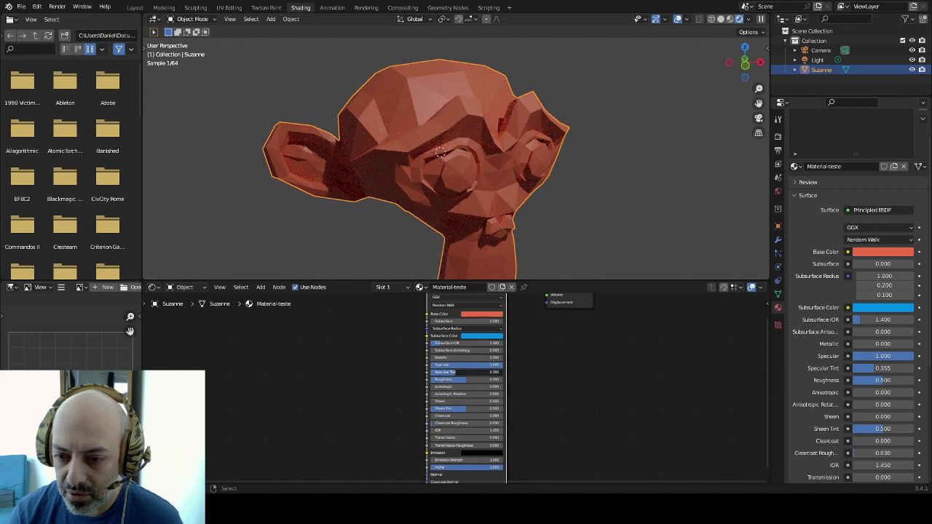
{"action": "mouse_move", "coordinate": [455, 372]}
{"action": "left_mouse_down"}
{"action": "mouse_move", "coordinate": [475, 372]}
{"action": "mouse_move", "coordinate": [431, 372]}
{"action": "left_mouse_up"}
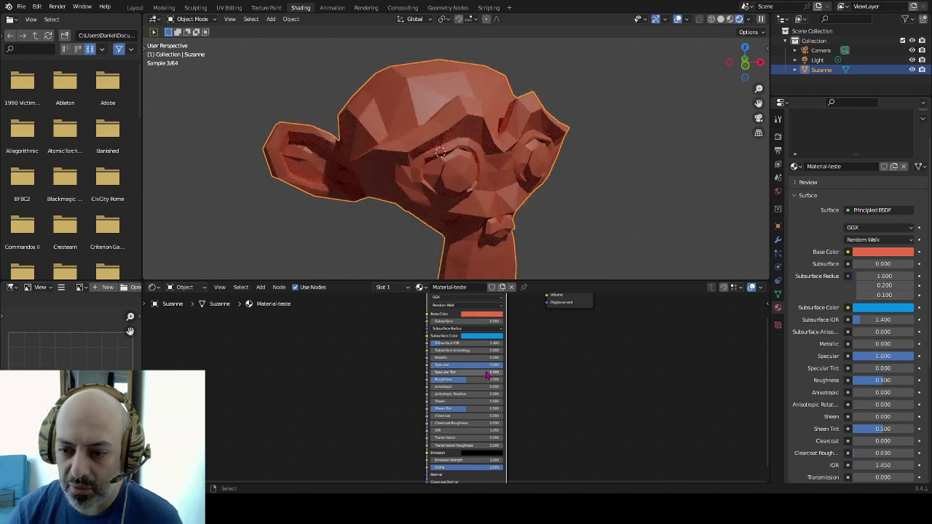
{"action": "key", "text": "Return"}
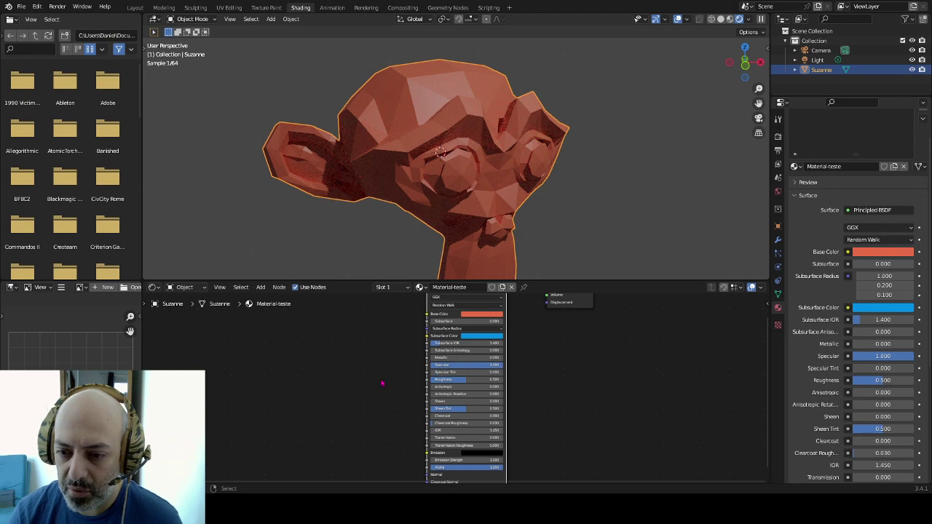
Drop Roughness to 0.000 and orbit around the now glossy Suzanne.
{"action": "mouse_move", "coordinate": [431, 380]}
{"action": "left_mouse_down"}
{"action": "mouse_move", "coordinate": [446, 379]}
{"action": "mouse_move", "coordinate": [423, 379]}
{"action": "left_mouse_up"}
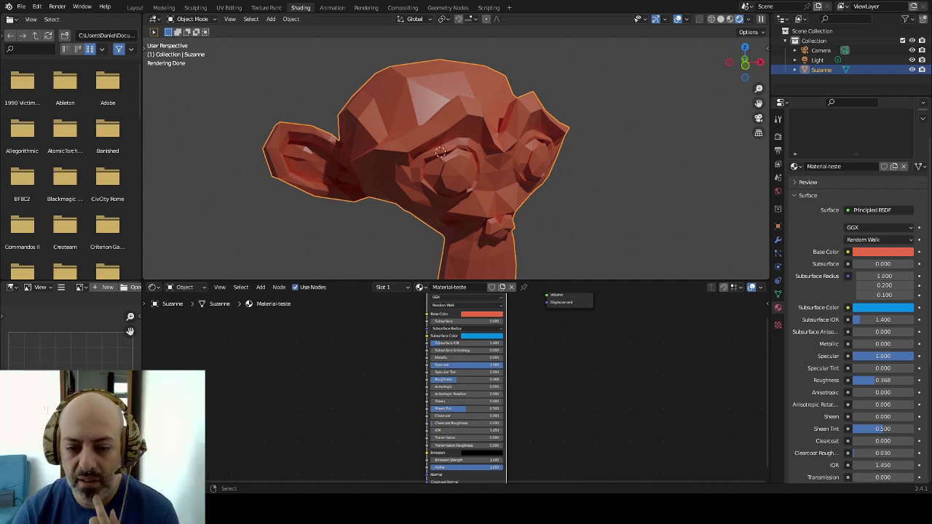
{"action": "left_click_drag", "start_coordinate": [474, 380], "coordinate": [429, 384]}
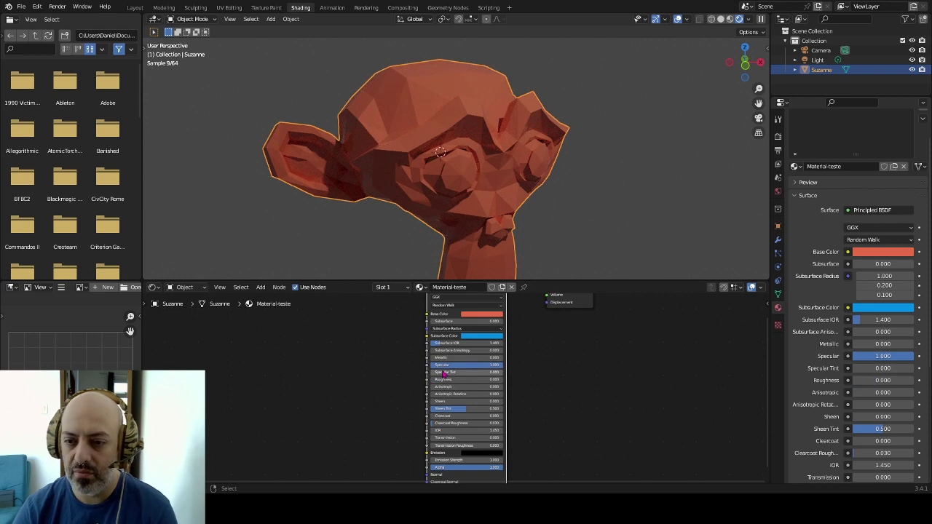
{"action": "mouse_move", "coordinate": [480, 188]}
{"action": "middle_mouse_down"}
{"action": "mouse_move", "coordinate": [411, 201]}
{"action": "mouse_move", "coordinate": [471, 196]}
{"action": "middle_mouse_up"}
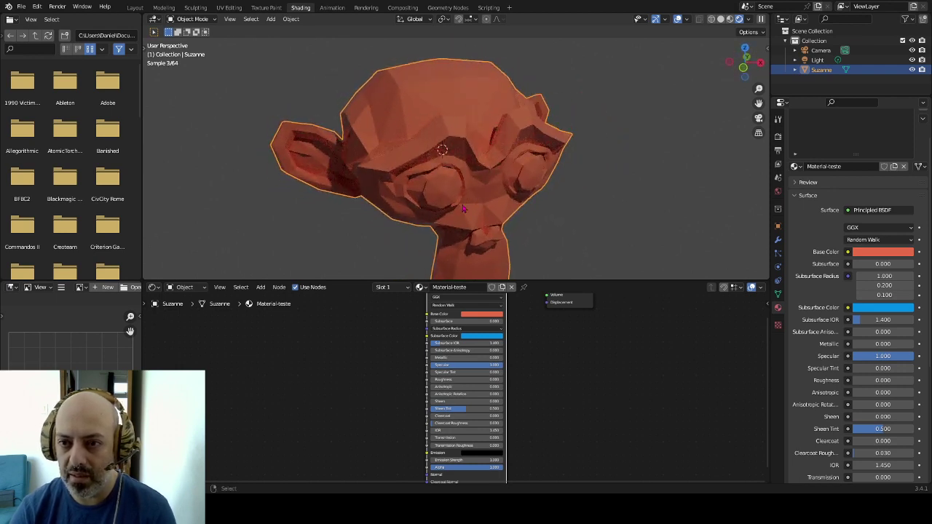
Apply Shade Smooth to Suzanne from the Object menu.
{"action": "middle_click_drag", "start_coordinate": [472, 212], "coordinate": [486, 198]}
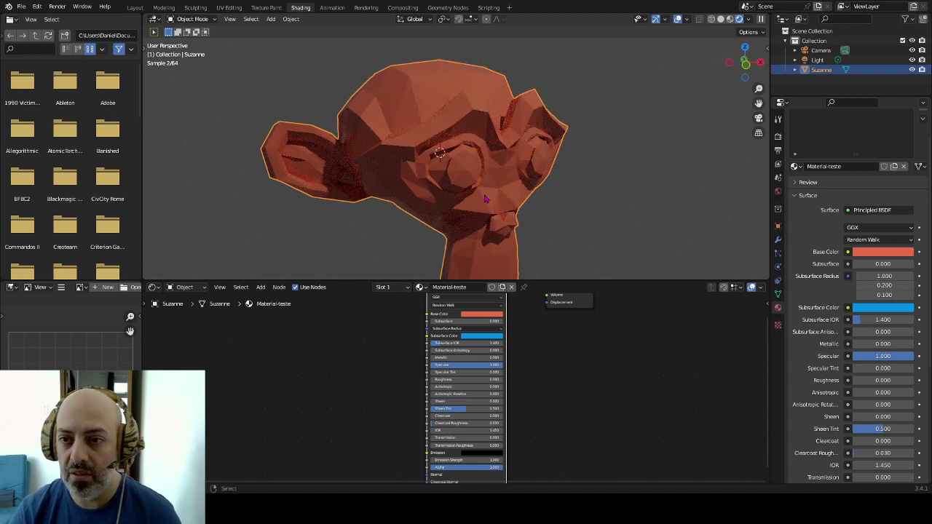
{"action": "left_click", "coordinate": [290, 19]}
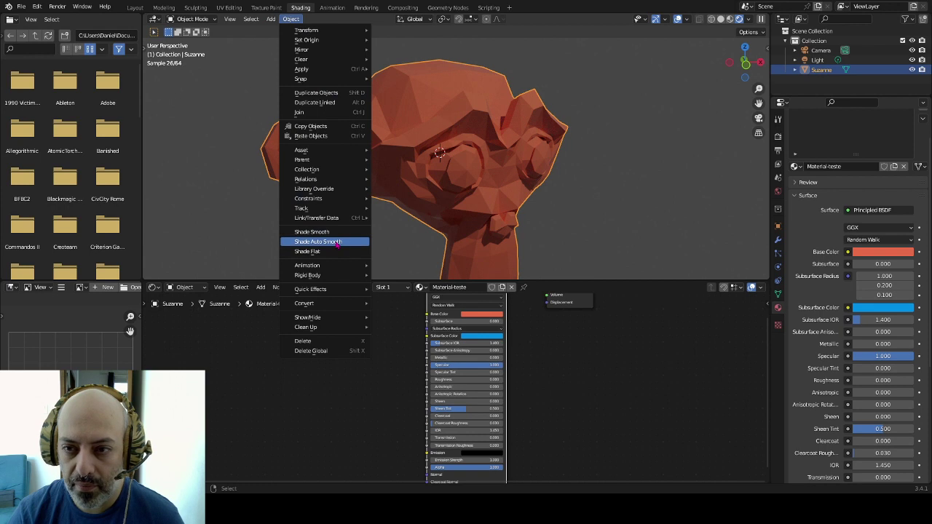
{"action": "left_click", "coordinate": [335, 234]}
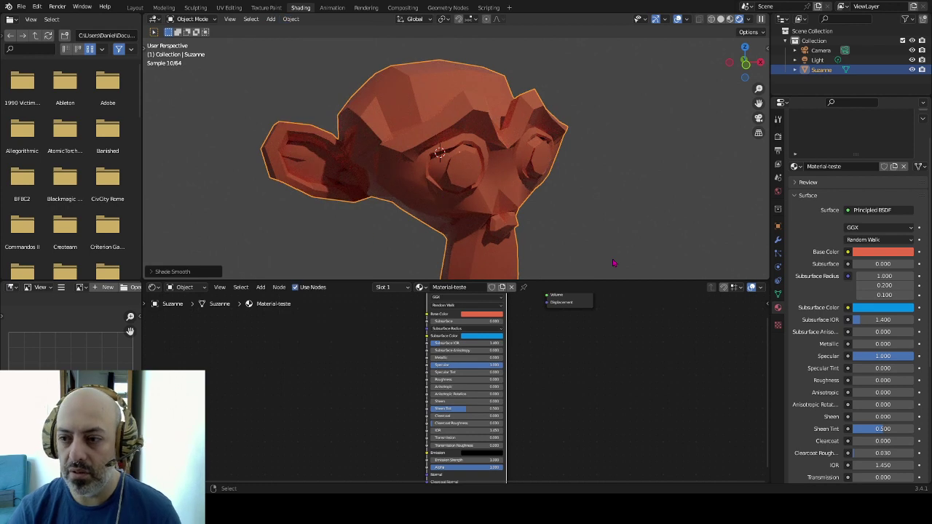
Add a Subdivision Surface modifier to Suzanne, with viewport level 1 and render level 2.
{"action": "left_click", "coordinate": [779, 240]}
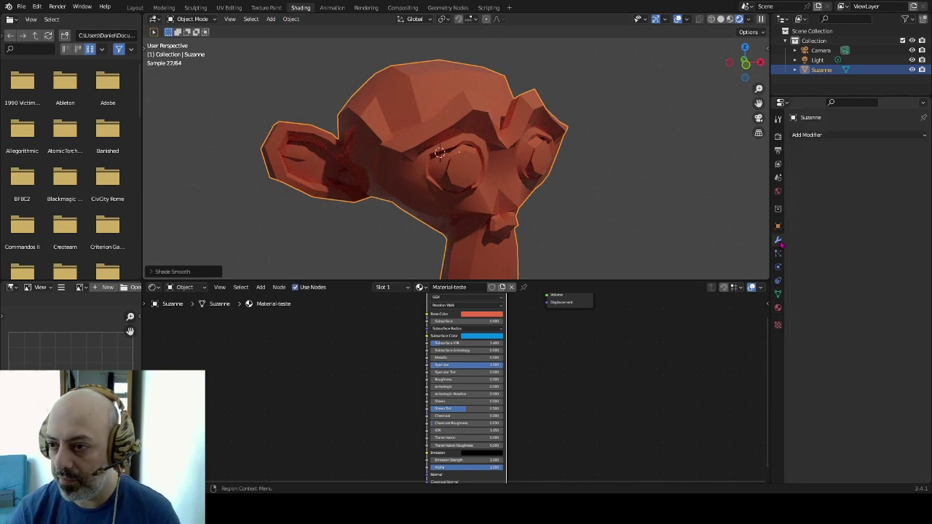
{"action": "left_click", "coordinate": [835, 135]}
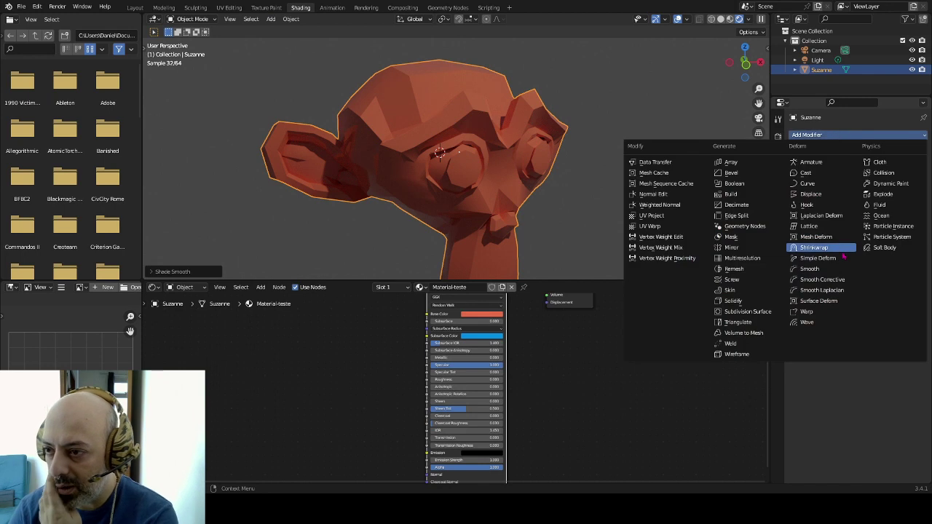
{"action": "left_click", "coordinate": [747, 312]}
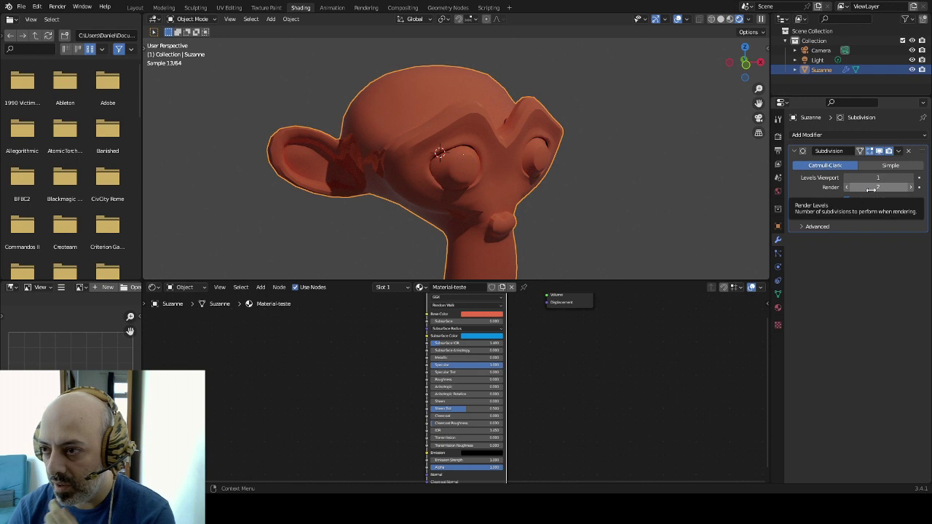
{"action": "left_click", "coordinate": [778, 307]}
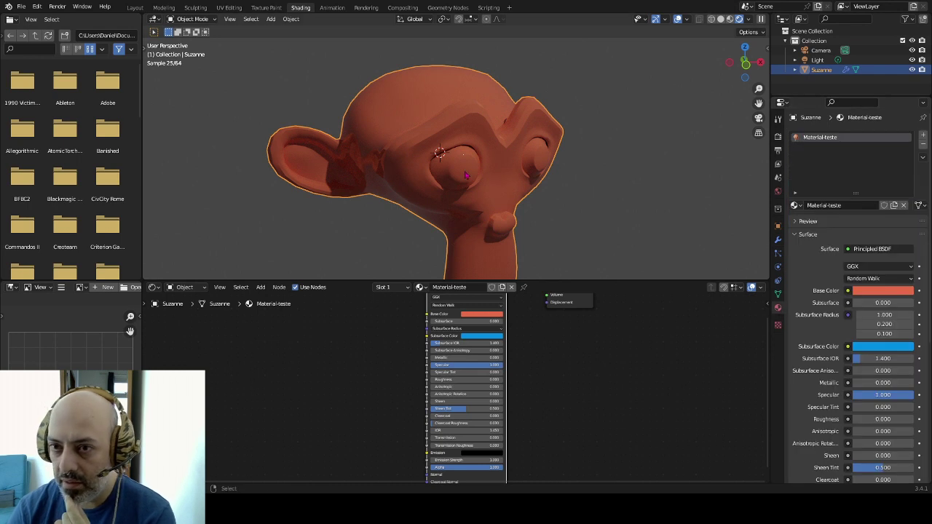
{"action": "mouse_move", "coordinate": [455, 176]}
{"action": "middle_mouse_down"}
{"action": "mouse_move", "coordinate": [447, 156]}
{"action": "mouse_move", "coordinate": [466, 189]}
{"action": "middle_mouse_up"}
{"action": "scroll", "coordinate": [466, 190], "scroll_direction": "down", "scroll_amount": 2}
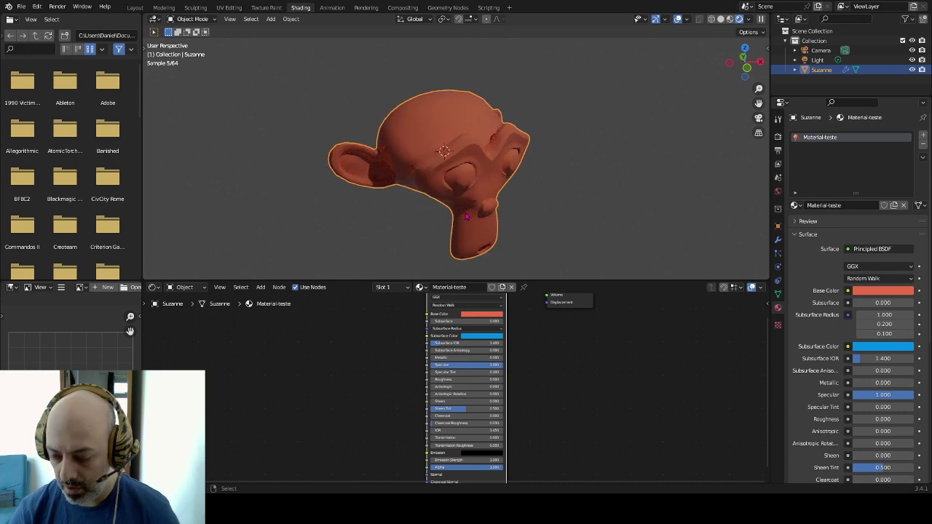
In top view, duplicate the light with Shift+D and place Light.001 beside the original.
{"action": "key", "text": "KP_7"}
{"action": "scroll", "coordinate": [526, 195], "scroll_direction": "down", "scroll_amount": 5}
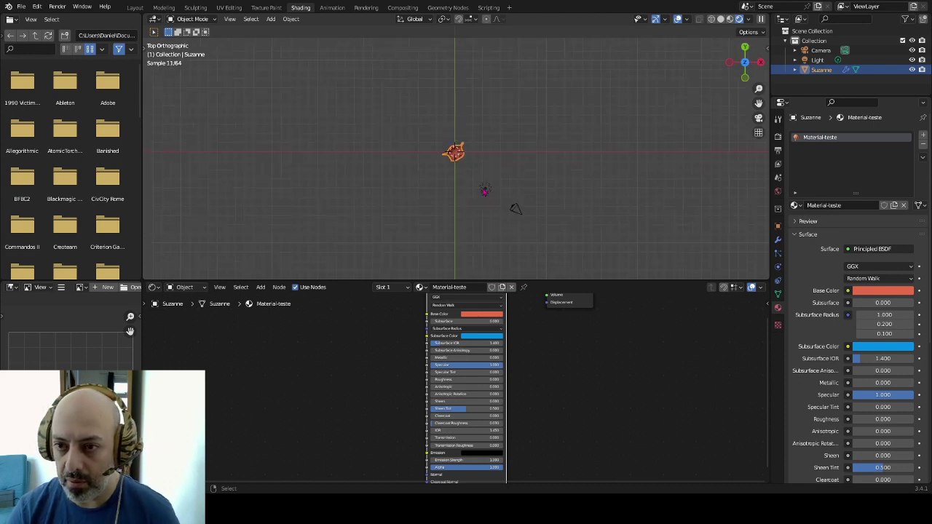
{"action": "left_click", "coordinate": [485, 191]}
{"action": "key", "text": "shift+d"}
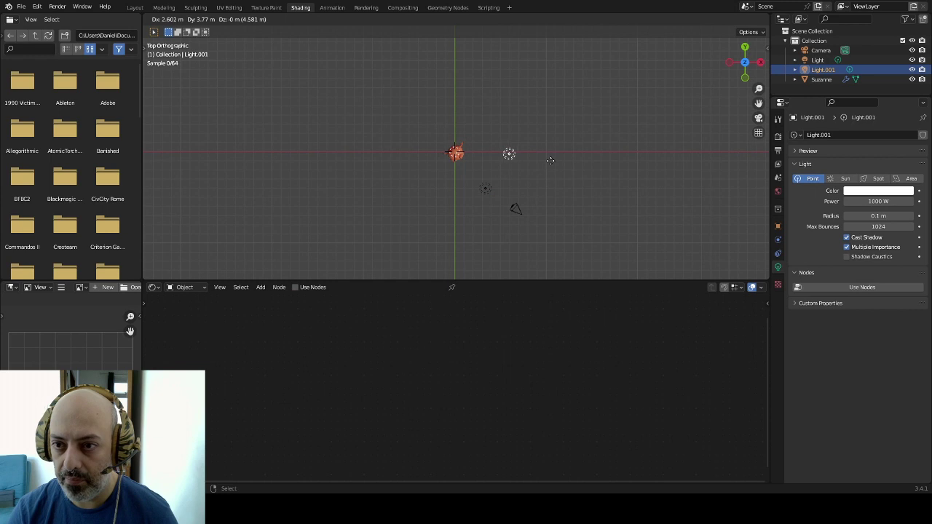
{"action": "left_click", "coordinate": [550, 160]}
Return to the camera view and reselect Suzanne, leaving Specular at 1.000.
{"action": "key", "text": "KP_0"}
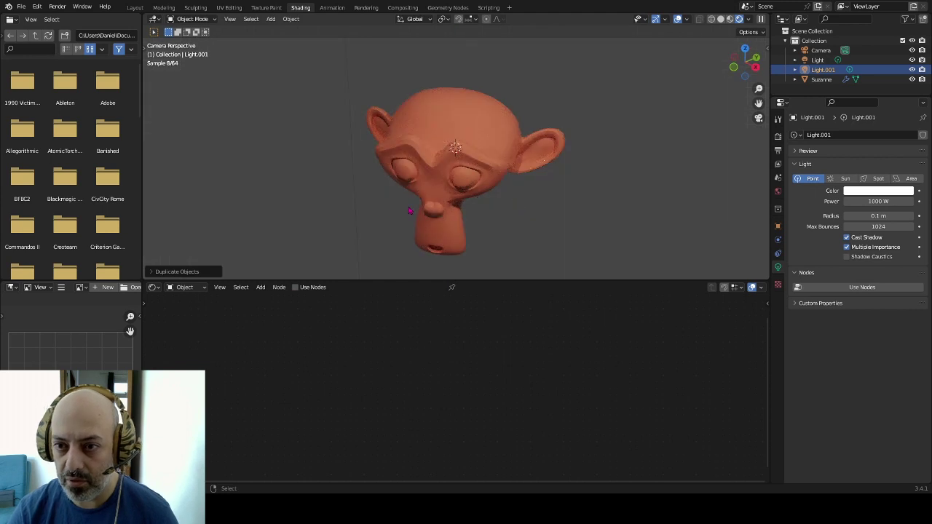
{"action": "scroll", "coordinate": [409, 210], "scroll_direction": "down", "scroll_amount": 3}
{"action": "middle_click_drag", "start_coordinate": [409, 211], "coordinate": [491, 192]}
{"action": "scroll", "coordinate": [491, 191], "scroll_direction": "up", "scroll_amount": 3}
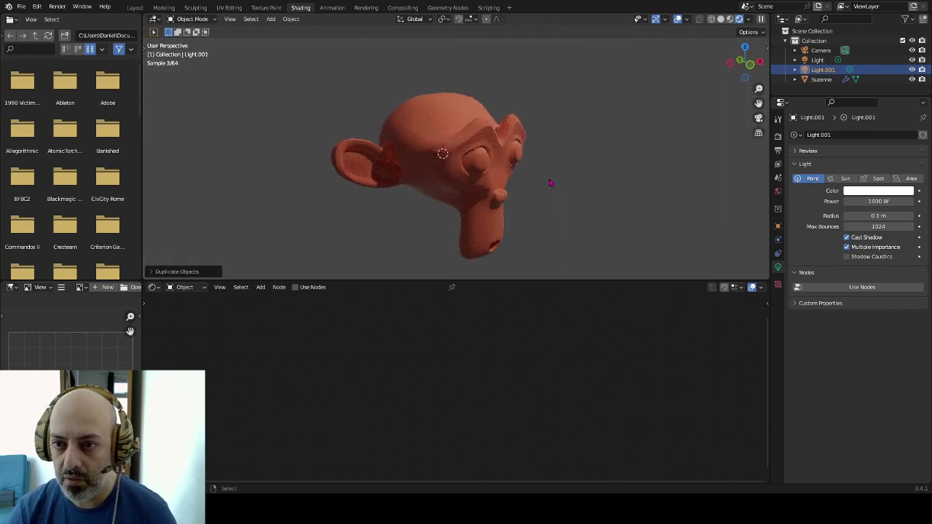
{"action": "middle_click_drag", "start_coordinate": [550, 183], "coordinate": [528, 200]}
{"action": "left_click", "coordinate": [513, 182]}
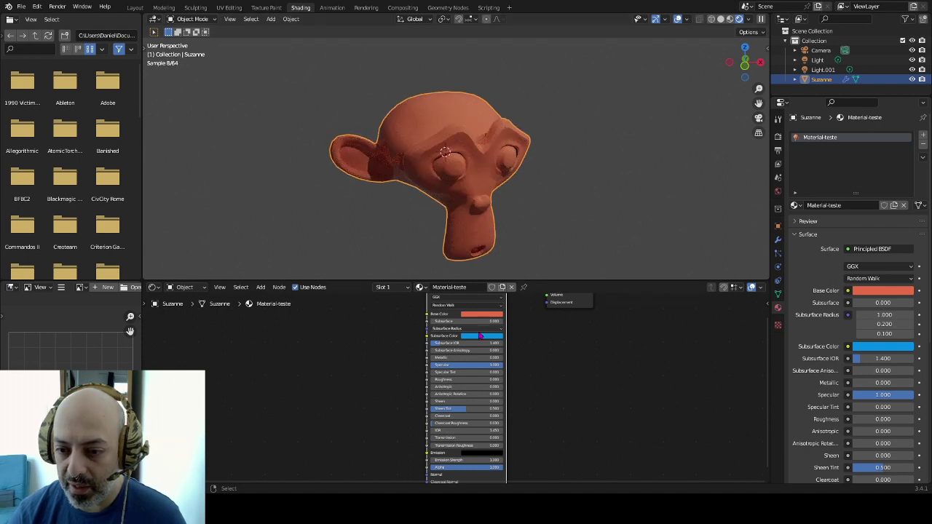
{"action": "left_click_drag", "start_coordinate": [466, 368], "coordinate": [507, 306]}
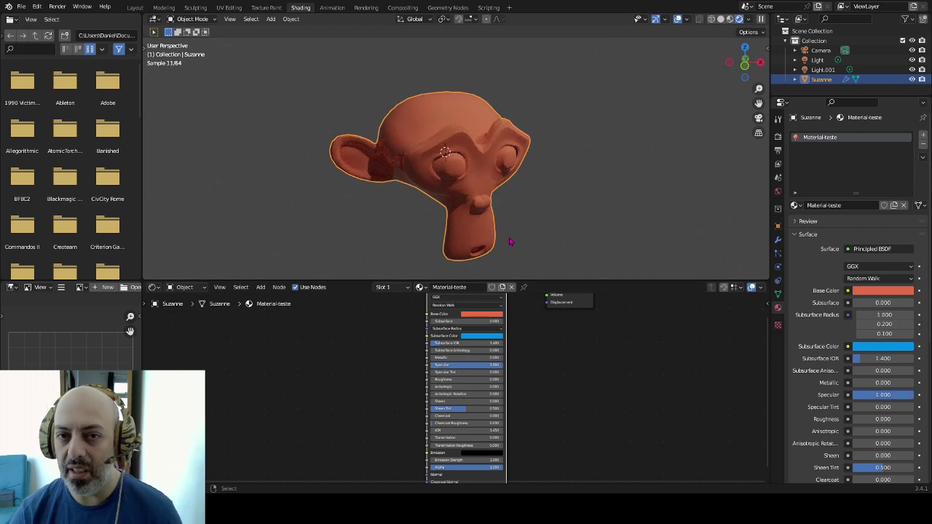
Add a plane, scale it into a large floor and lower it beneath Suzanne.
{"action": "scroll", "coordinate": [495, 189], "scroll_direction": "down", "scroll_amount": 3}
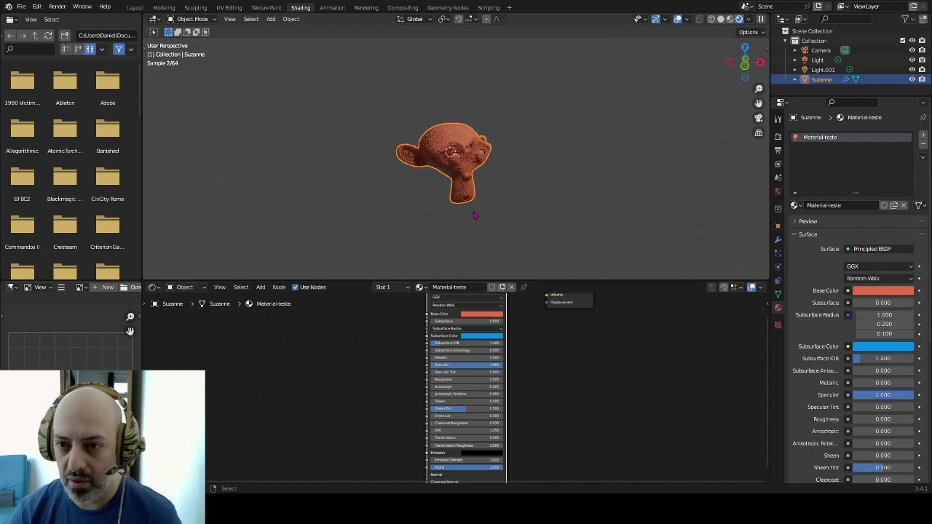
{"action": "key", "text": "shift+a"}
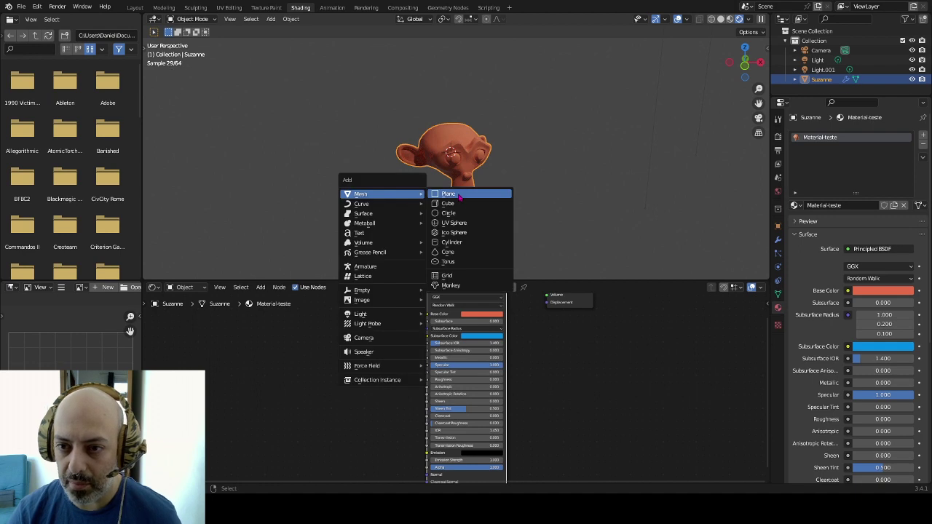
{"action": "left_click", "coordinate": [457, 194]}
{"action": "key", "text": "s"}
{"action": "left_click", "coordinate": [585, 201]}
{"action": "key", "text": "g"}
{"action": "key", "text": "z"}
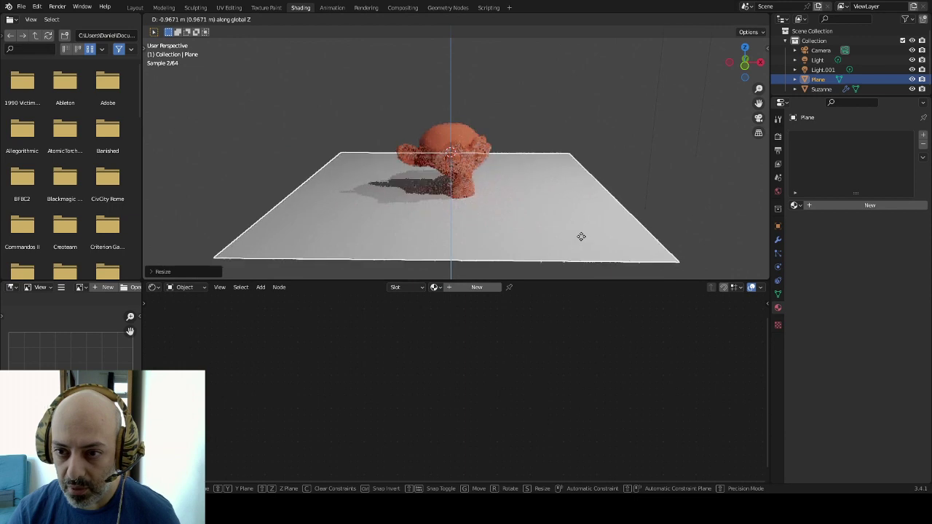
{"action": "left_click", "coordinate": [581, 245]}
Give the plane a new material with a Checker Texture wired into Base Color.
{"action": "scroll", "coordinate": [514, 227], "scroll_direction": "up", "scroll_amount": 2}
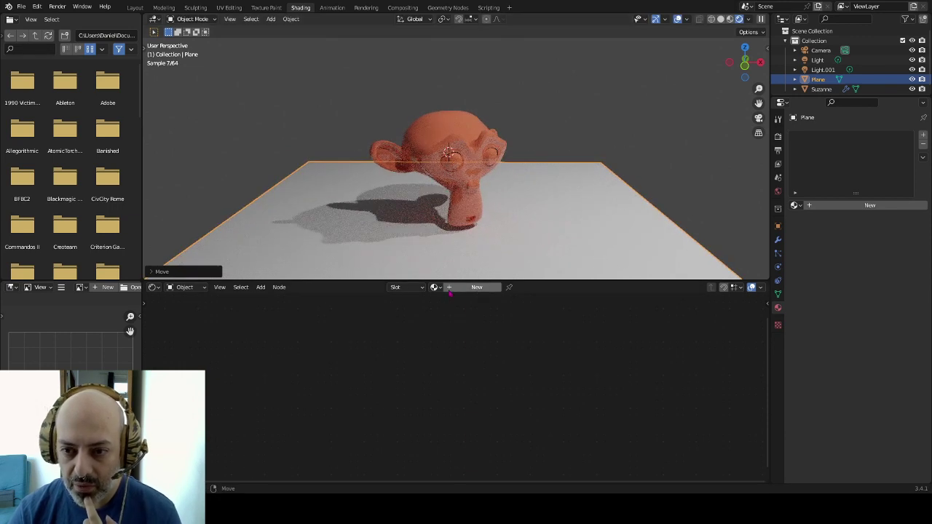
{"action": "left_click", "coordinate": [479, 289]}
{"action": "key", "text": "shift+a"}
{"action": "left_click", "coordinate": [237, 337]}
{"action": "type", "text": "c"}
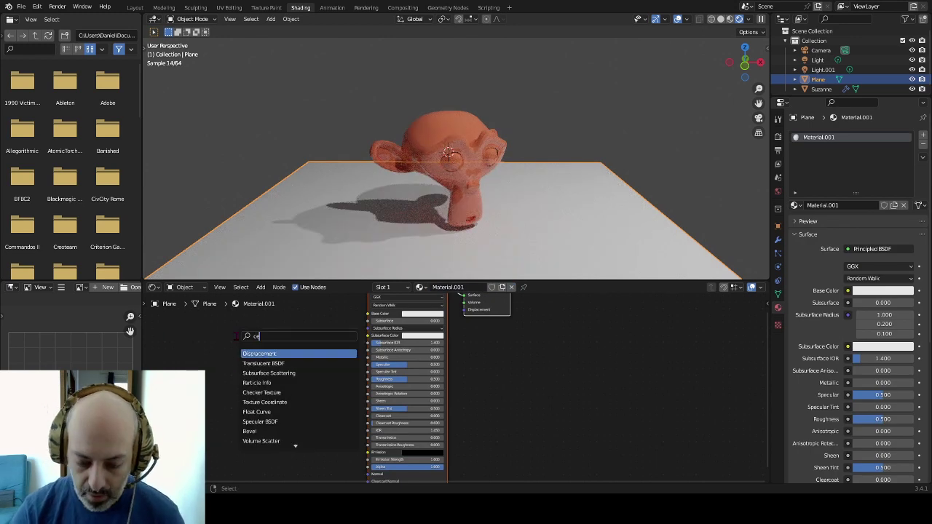
{"action": "type", "text": "hec"}
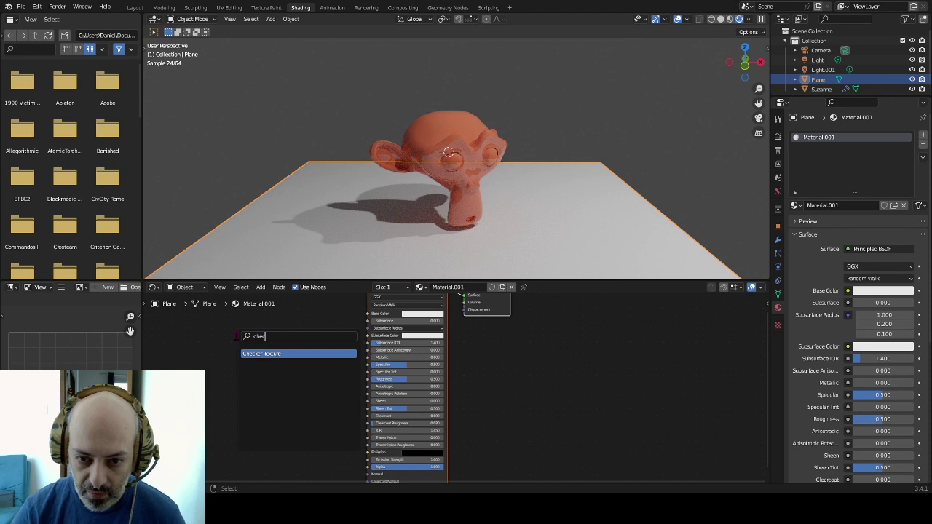
{"action": "left_click", "coordinate": [294, 354]}
{"action": "left_click", "coordinate": [284, 355]}
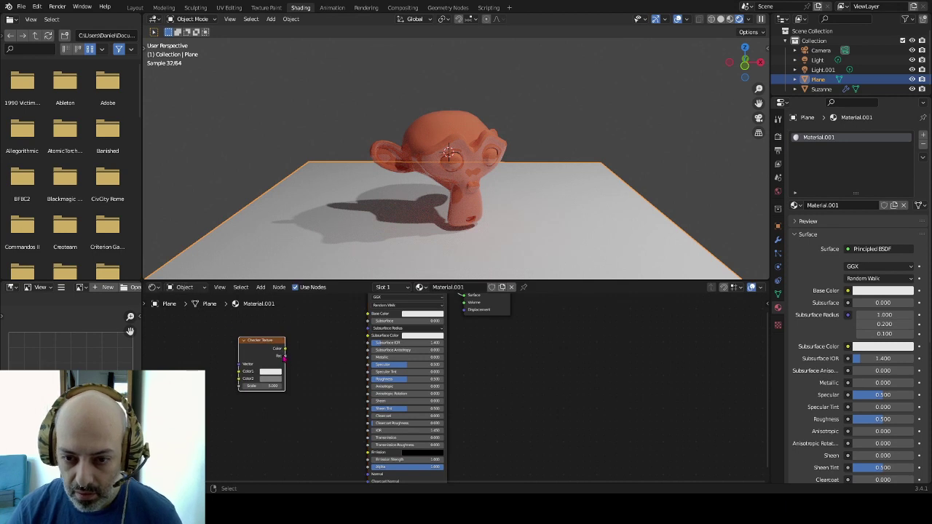
{"action": "left_click_drag", "start_coordinate": [286, 350], "coordinate": [368, 314]}
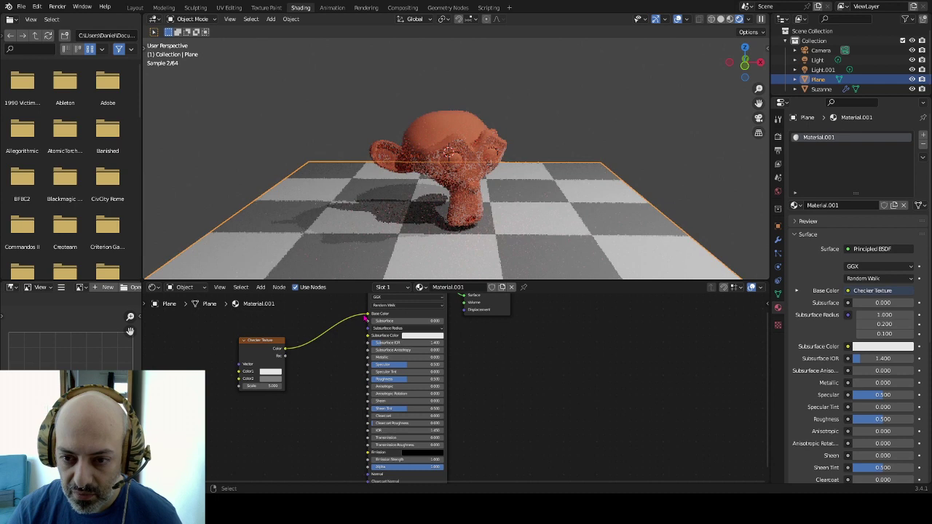
Make the second checker colour black and set the checker Scale to 10, then select Suzanne.
{"action": "left_click", "coordinate": [271, 379]}
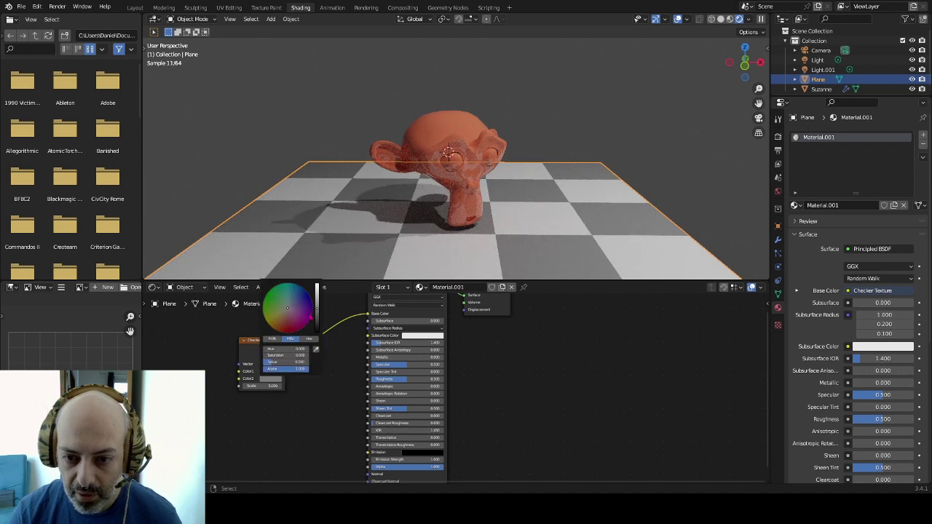
{"action": "left_click_drag", "start_coordinate": [318, 317], "coordinate": [317, 332]}
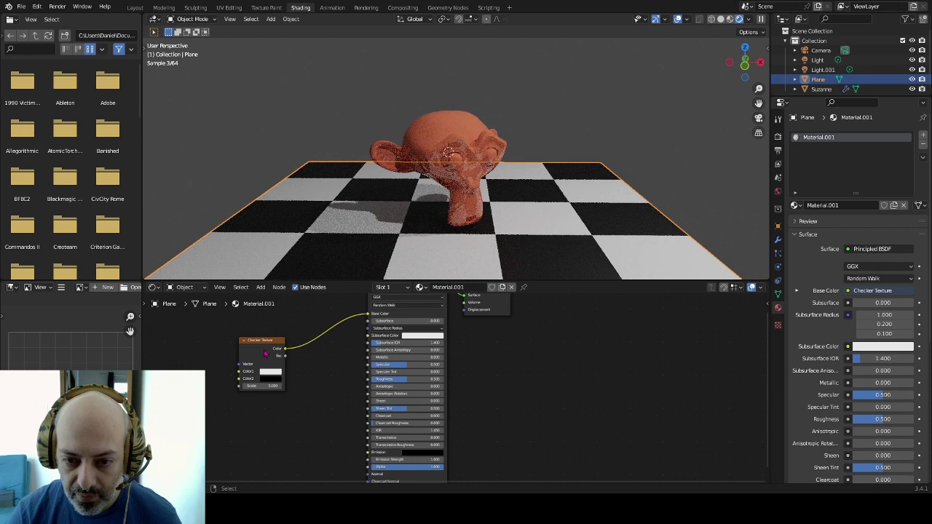
{"action": "left_click_drag", "start_coordinate": [257, 345], "coordinate": [258, 338]}
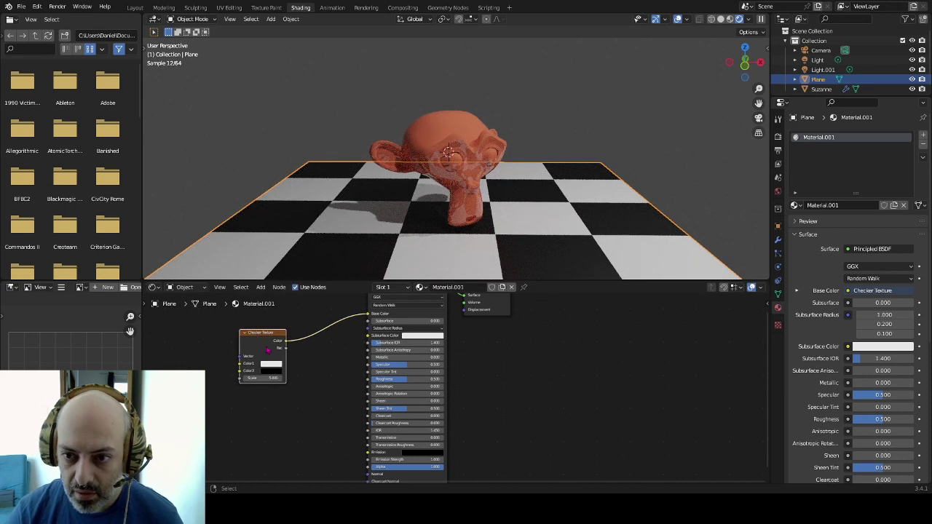
{"action": "double_click", "coordinate": [271, 378]}
{"action": "type", "text": "10"}
{"action": "key", "text": "Return"}
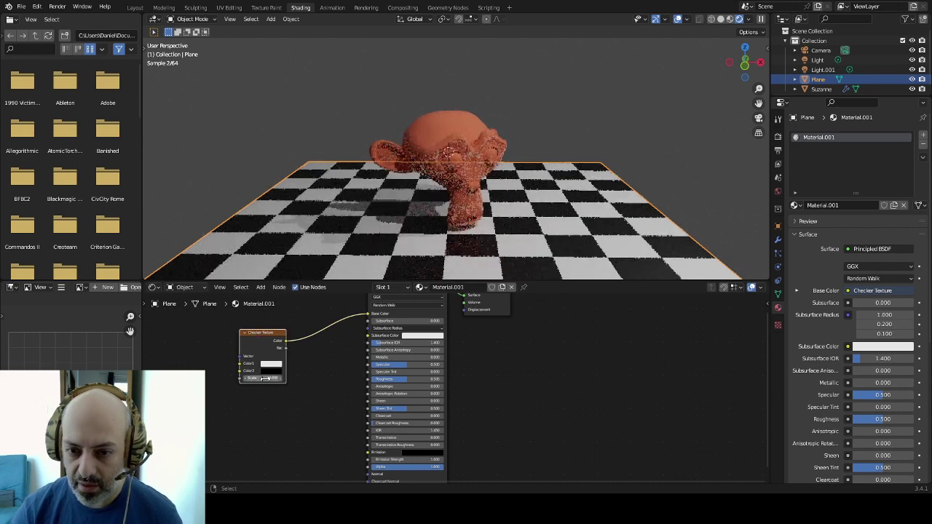
{"action": "left_click", "coordinate": [460, 132]}
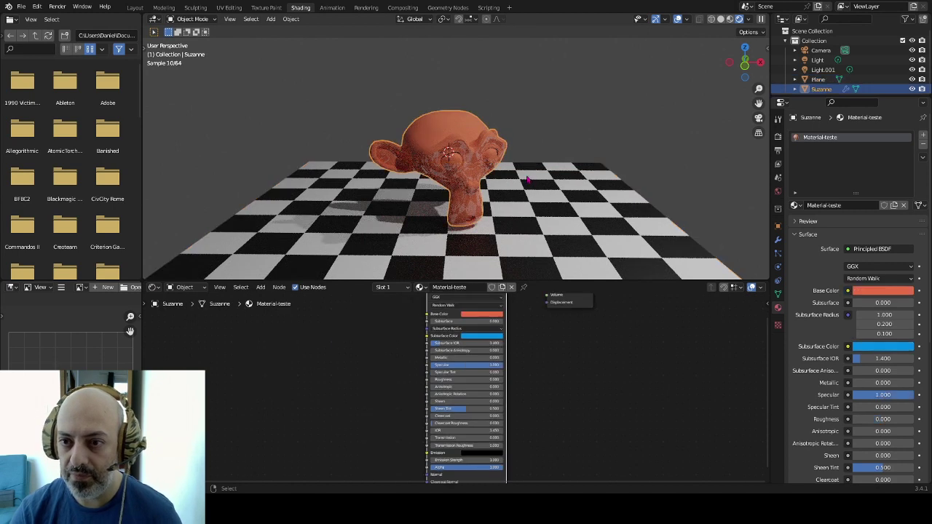
Orbit close to Suzanne, drop Specular to 0, and try Roughness 0.24 before resetting it.
{"action": "mouse_move", "coordinate": [528, 178]}
{"action": "middle_mouse_down"}
{"action": "mouse_move", "coordinate": [538, 219]}
{"action": "mouse_move", "coordinate": [550, 215]}
{"action": "middle_mouse_up"}
{"action": "scroll", "coordinate": [539, 219], "scroll_direction": "up", "scroll_amount": 3}
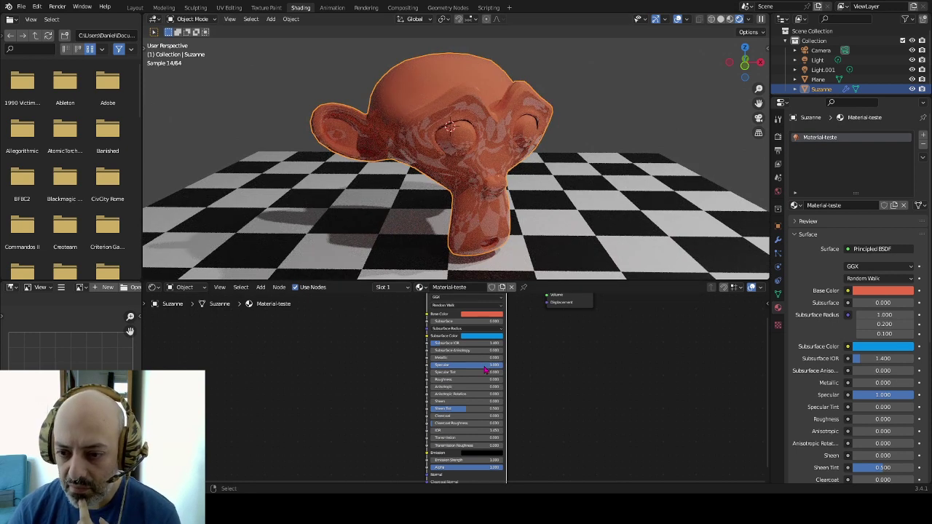
{"action": "left_click_drag", "start_coordinate": [473, 365], "coordinate": [436, 364]}
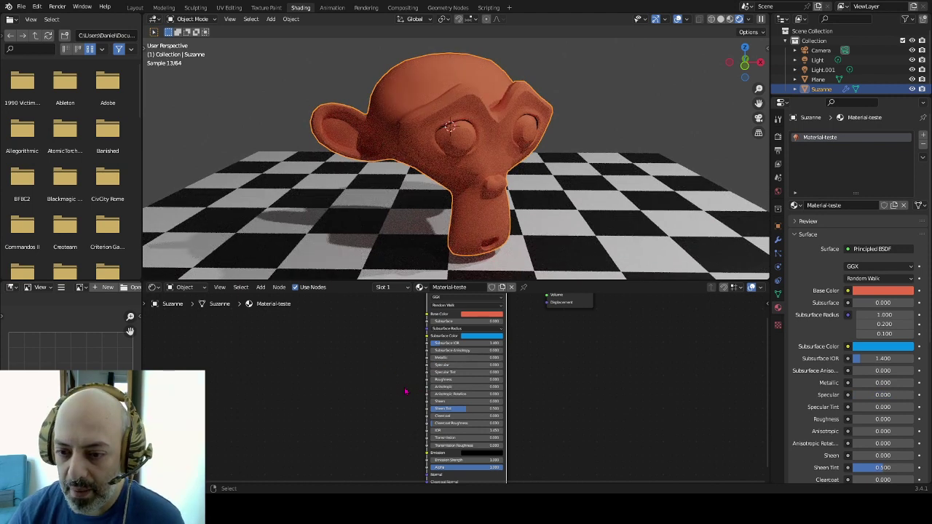
{"action": "left_click_drag", "start_coordinate": [455, 379], "coordinate": [580, 375]}
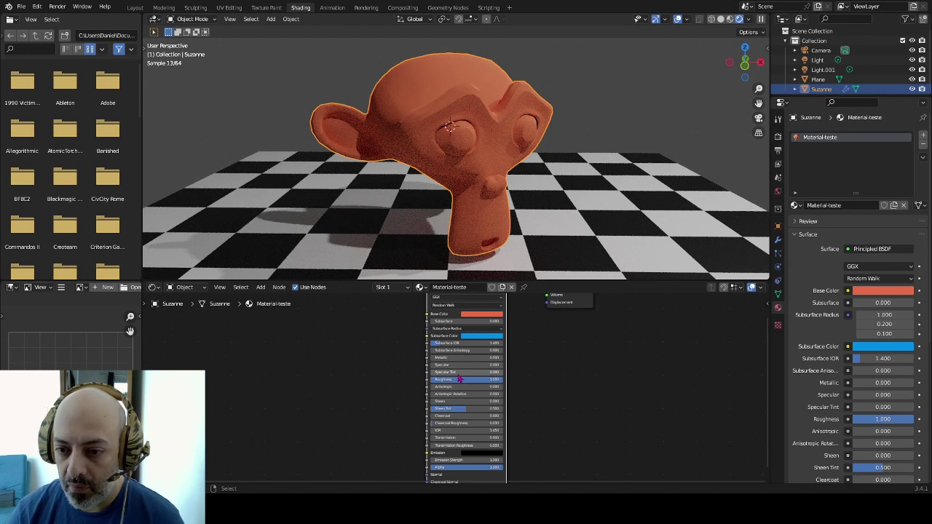
{"action": "key", "text": "BackSpace"}
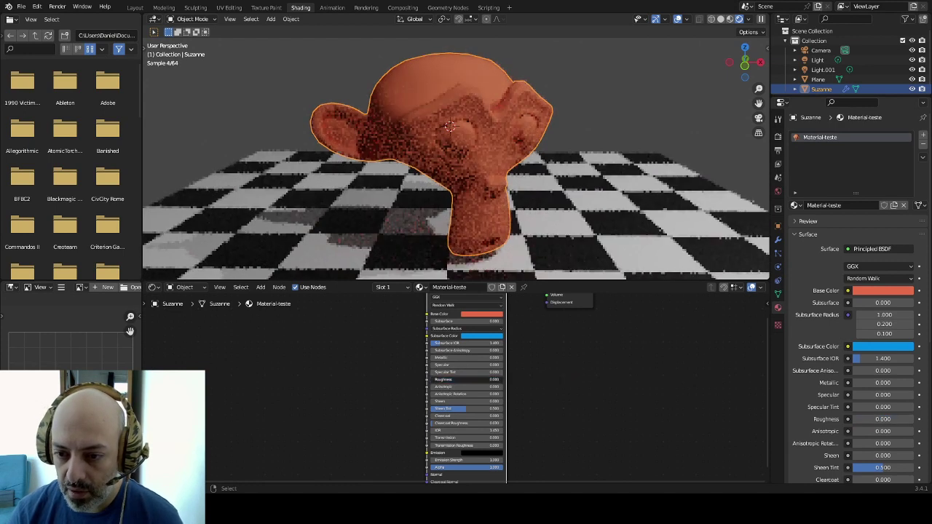
{"action": "mouse_move", "coordinate": [453, 370]}
{"action": "left_mouse_down"}
{"action": "mouse_move", "coordinate": [430, 375]}
{"action": "mouse_move", "coordinate": [493, 347]}
{"action": "left_mouse_up"}
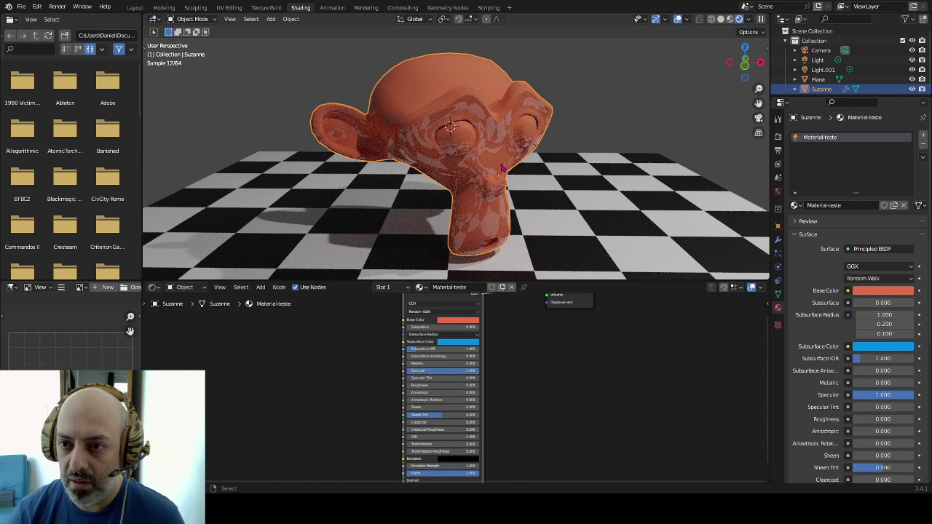
Sweep Roughness through 0.2, 0.1 and 0.7 up to 1.0.
{"action": "mouse_move", "coordinate": [441, 385]}
{"action": "left_mouse_down"}
{"action": "mouse_move", "coordinate": [509, 385]}
{"action": "mouse_move", "coordinate": [437, 385]}
{"action": "left_mouse_up"}
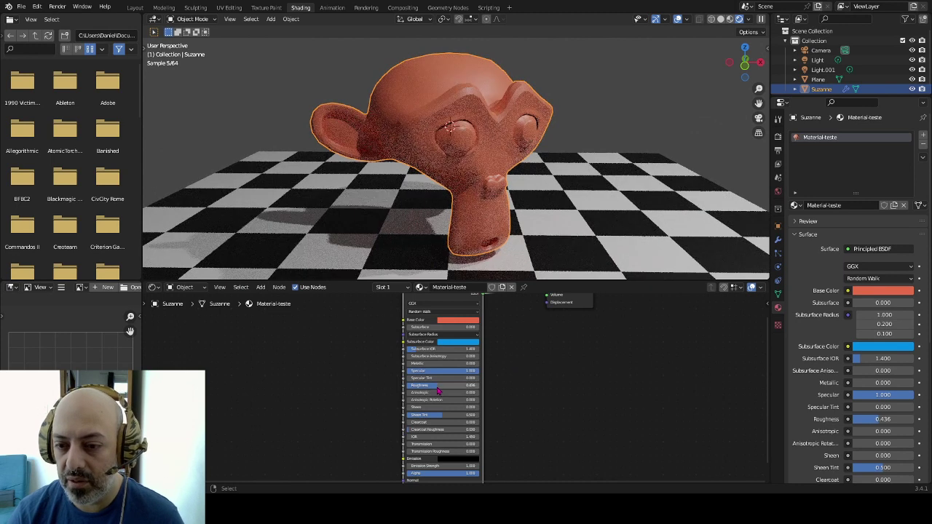
{"action": "mouse_move", "coordinate": [436, 385]}
{"action": "left_mouse_down"}
{"action": "mouse_move", "coordinate": [412, 385]}
{"action": "mouse_move", "coordinate": [438, 389]}
{"action": "mouse_move", "coordinate": [430, 391]}
{"action": "left_mouse_up"}
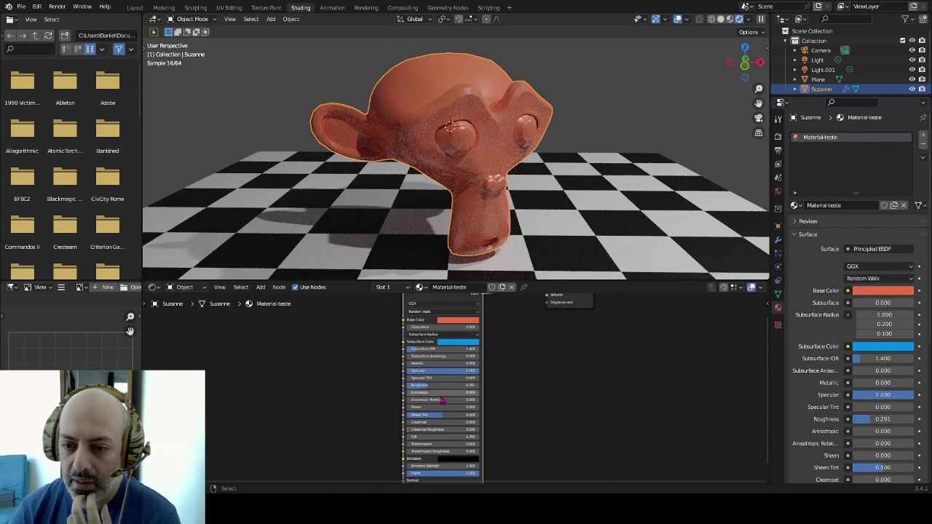
{"action": "left_click_drag", "start_coordinate": [429, 385], "coordinate": [545, 387]}
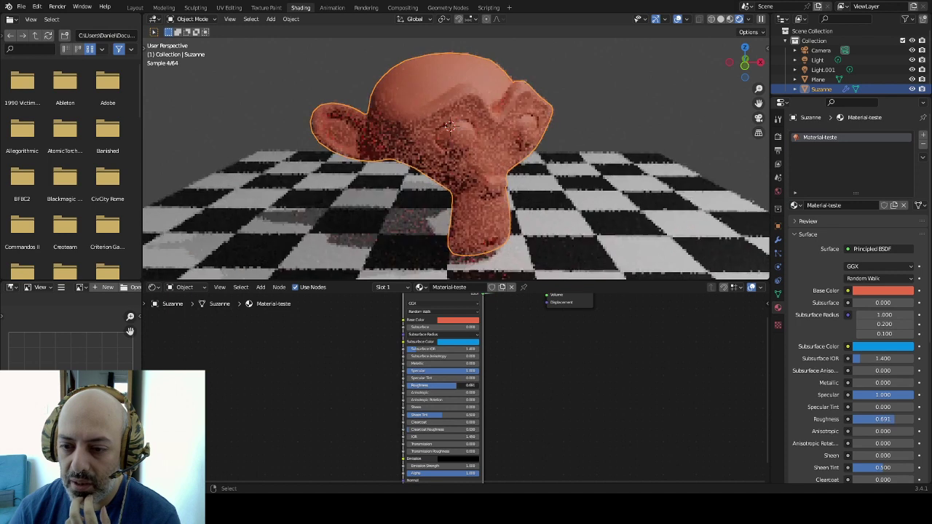
{"action": "left_click_drag", "start_coordinate": [486, 383], "coordinate": [514, 383]}
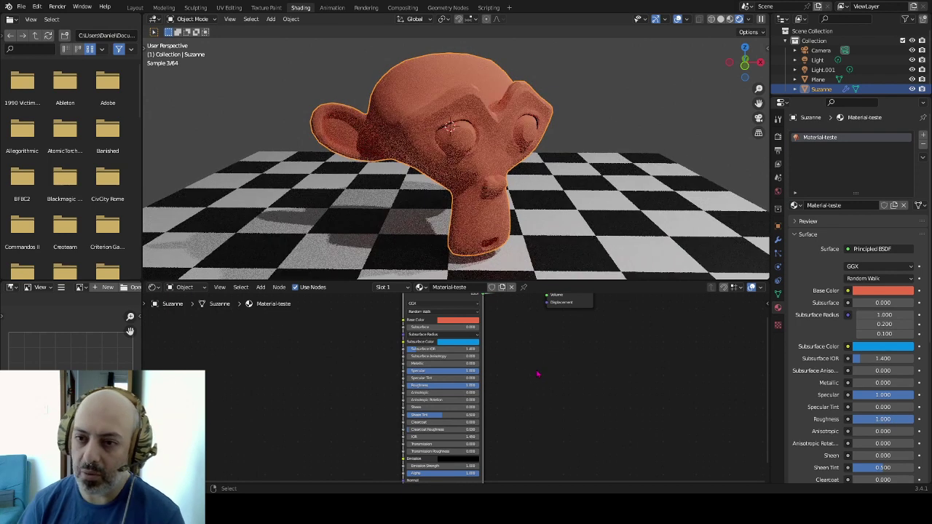
Settle on Specular 0.714 and Roughness 0.405 after further slider trials.
{"action": "left_click_drag", "start_coordinate": [453, 371], "coordinate": [466, 372]}
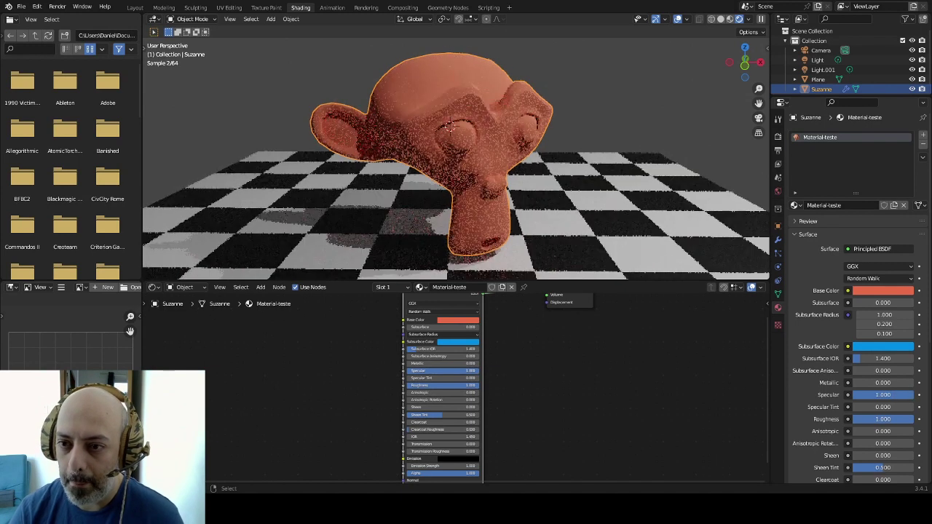
{"action": "left_click_drag", "start_coordinate": [466, 372], "coordinate": [408, 371]}
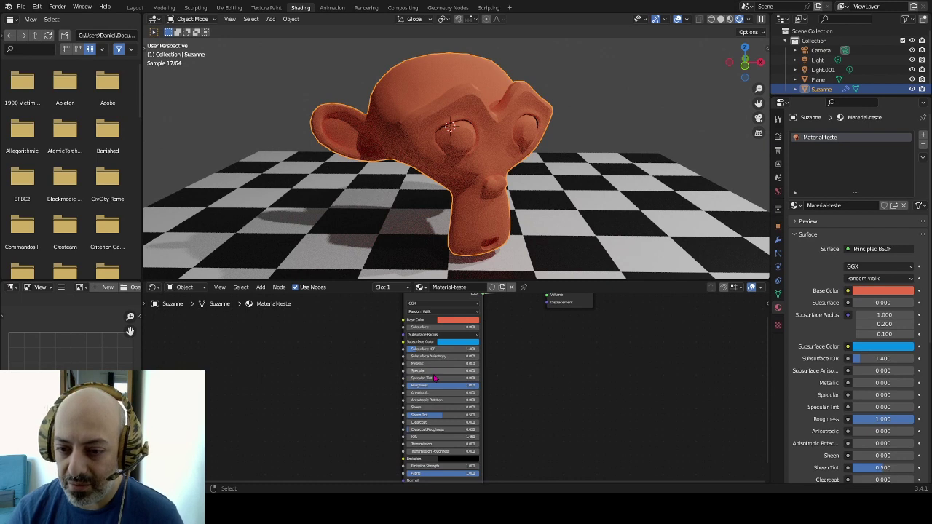
{"action": "mouse_move", "coordinate": [436, 371]}
{"action": "left_mouse_down"}
{"action": "mouse_move", "coordinate": [453, 371]}
{"action": "mouse_move", "coordinate": [436, 385]}
{"action": "mouse_move", "coordinate": [455, 385]}
{"action": "mouse_move", "coordinate": [448, 370]}
{"action": "left_mouse_up"}
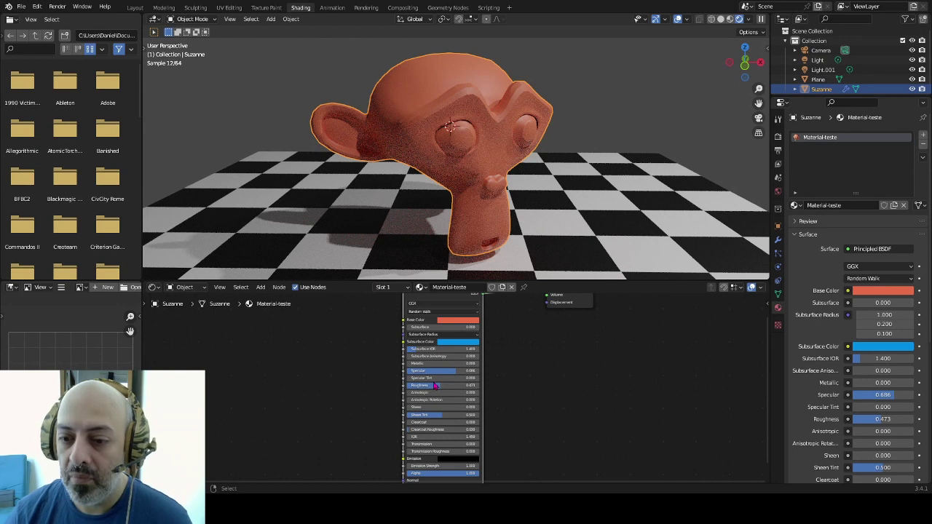
{"action": "mouse_move", "coordinate": [449, 388]}
{"action": "left_mouse_down"}
{"action": "mouse_move", "coordinate": [435, 388]}
{"action": "mouse_move", "coordinate": [462, 374]}
{"action": "left_mouse_up"}
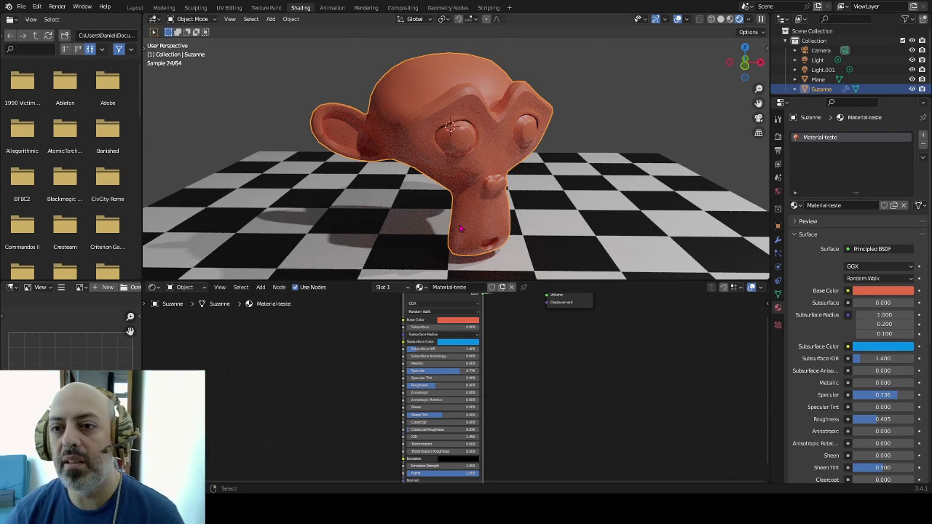
{"action": "key", "text": "ctrl+z"}
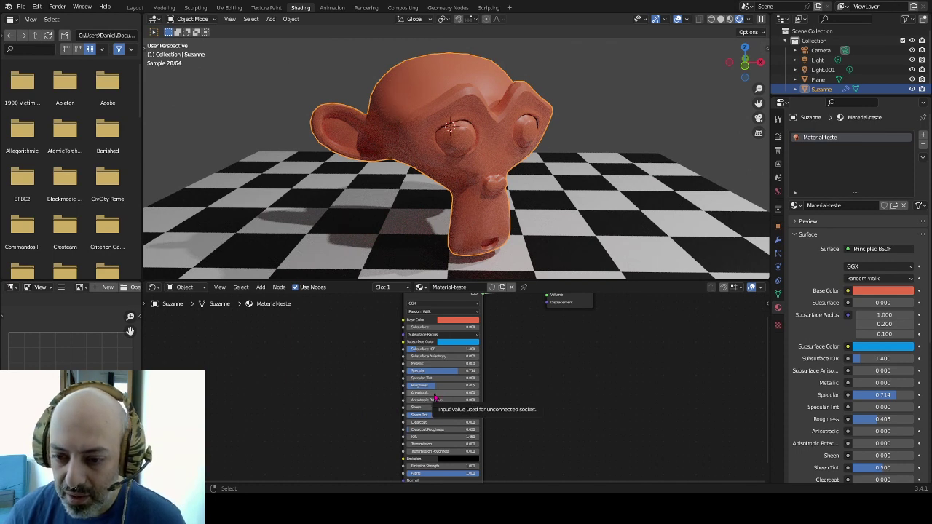
Try several Anisotropic values, return Anisotropic to 0, and raise Sheen to 0.636.
{"action": "mouse_move", "coordinate": [435, 393]}
{"action": "left_mouse_down"}
{"action": "mouse_move", "coordinate": [459, 393]}
{"action": "mouse_move", "coordinate": [449, 386]}
{"action": "left_mouse_up"}
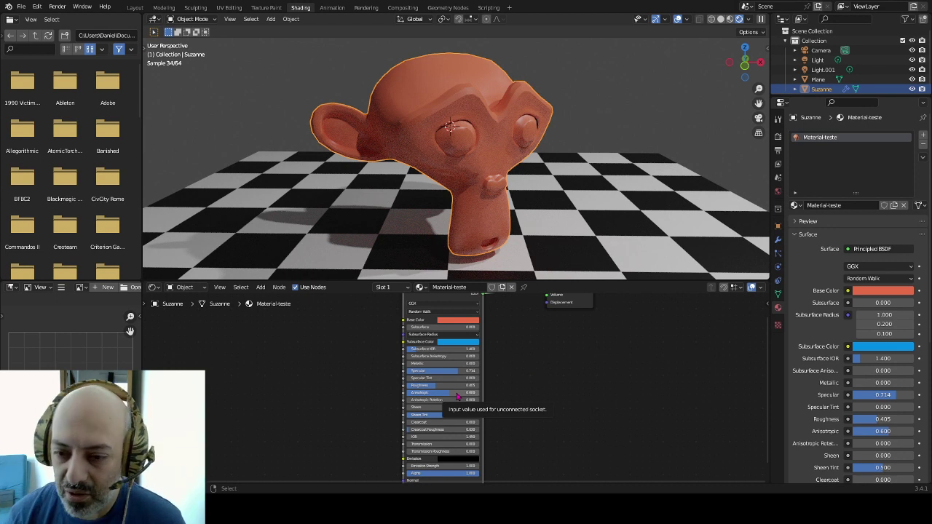
{"action": "left_click_drag", "start_coordinate": [457, 394], "coordinate": [434, 394]}
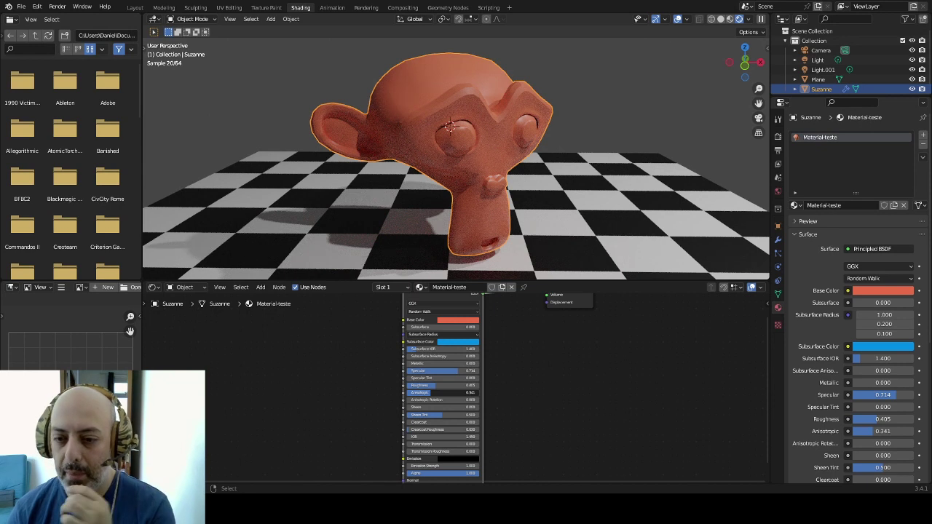
{"action": "left_click_drag", "start_coordinate": [873, 431], "coordinate": [885, 431]}
{"action": "mouse_move", "coordinate": [447, 393]}
{"action": "left_mouse_down"}
{"action": "mouse_move", "coordinate": [408, 392]}
{"action": "mouse_move", "coordinate": [444, 402]}
{"action": "mouse_move", "coordinate": [408, 406]}
{"action": "left_mouse_up"}
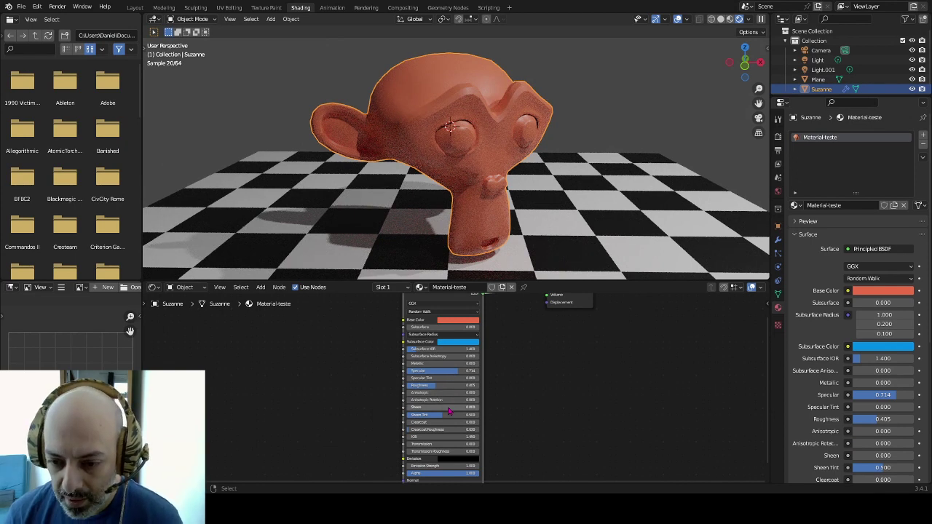
{"action": "mouse_move", "coordinate": [429, 407]}
{"action": "left_mouse_down"}
{"action": "mouse_move", "coordinate": [466, 407]}
{"action": "mouse_move", "coordinate": [455, 412]}
{"action": "left_mouse_up"}
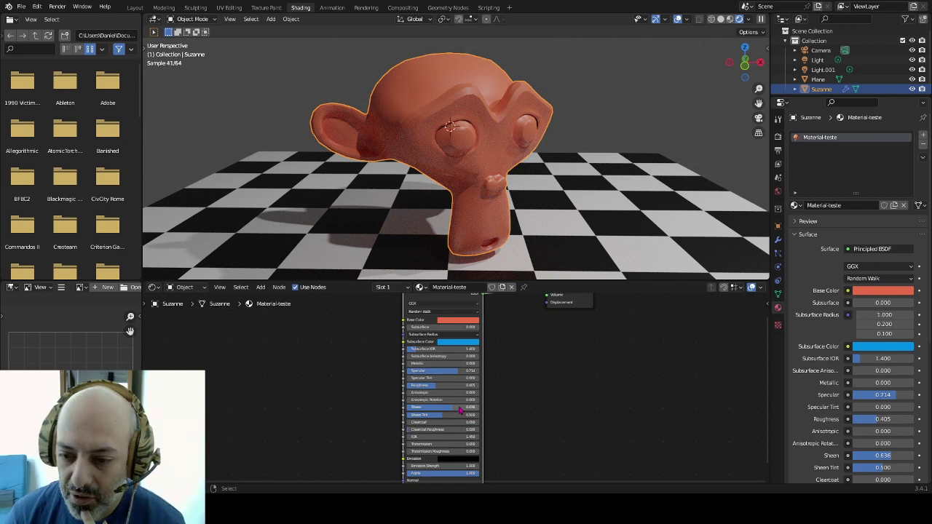
Test lower Sheen and Sheen Tint values, then reset both to 0.
{"action": "left_click_drag", "start_coordinate": [460, 407], "coordinate": [444, 407]}
{"action": "key", "text": "Escape"}
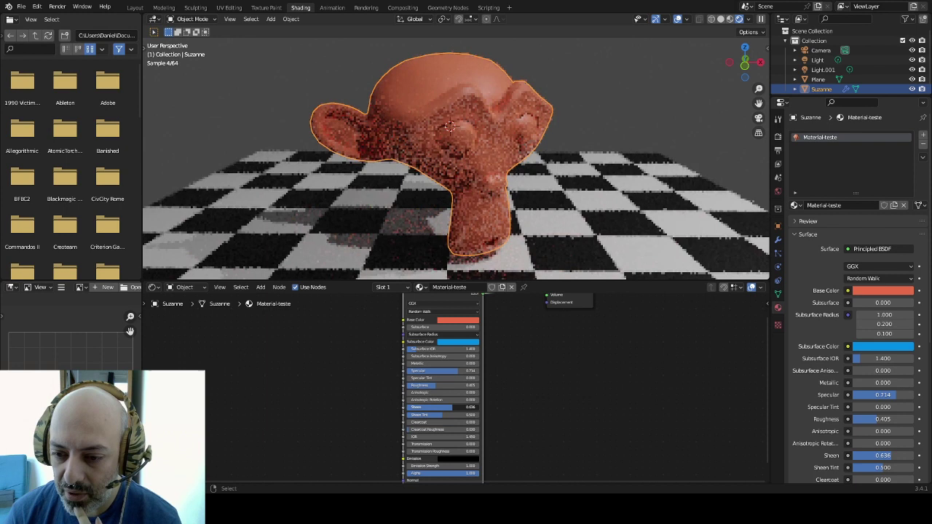
{"action": "left_click_drag", "start_coordinate": [437, 415], "coordinate": [418, 416]}
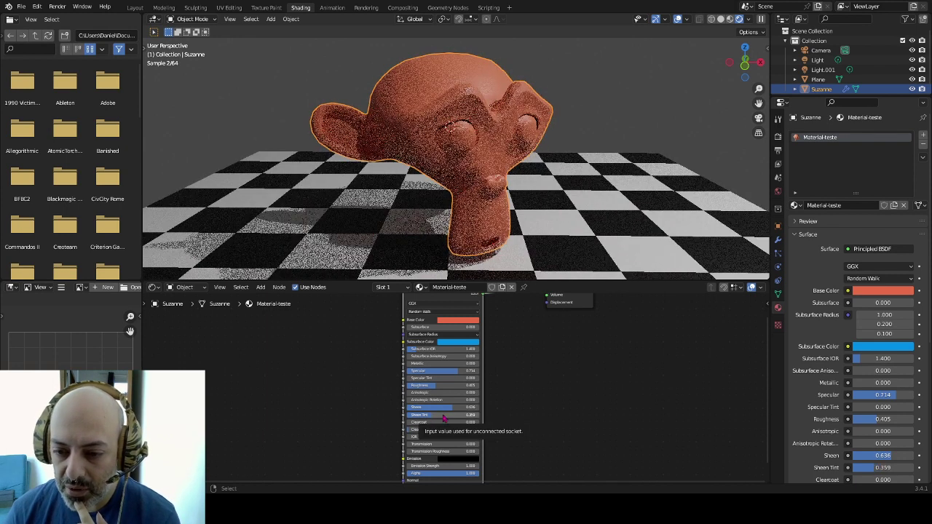
{"action": "key", "text": "BackSpace"}
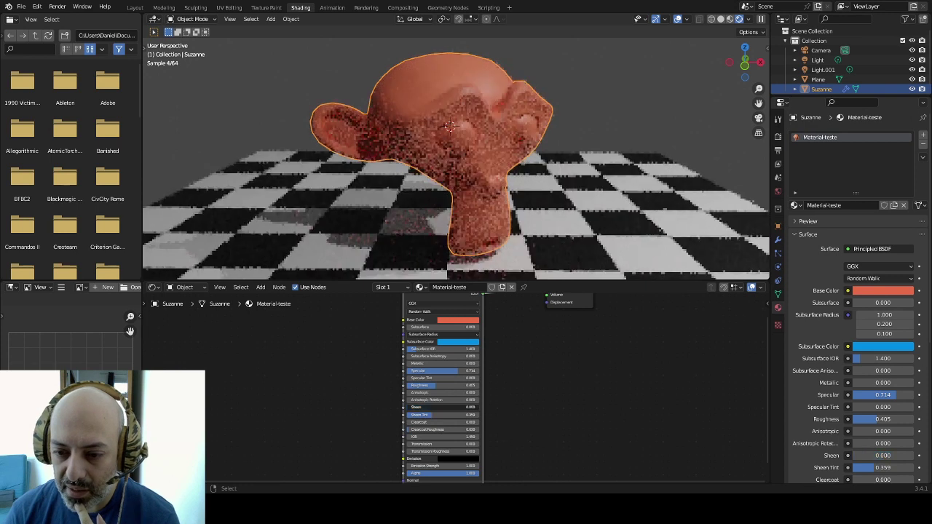
{"action": "key", "text": "BackSpace"}
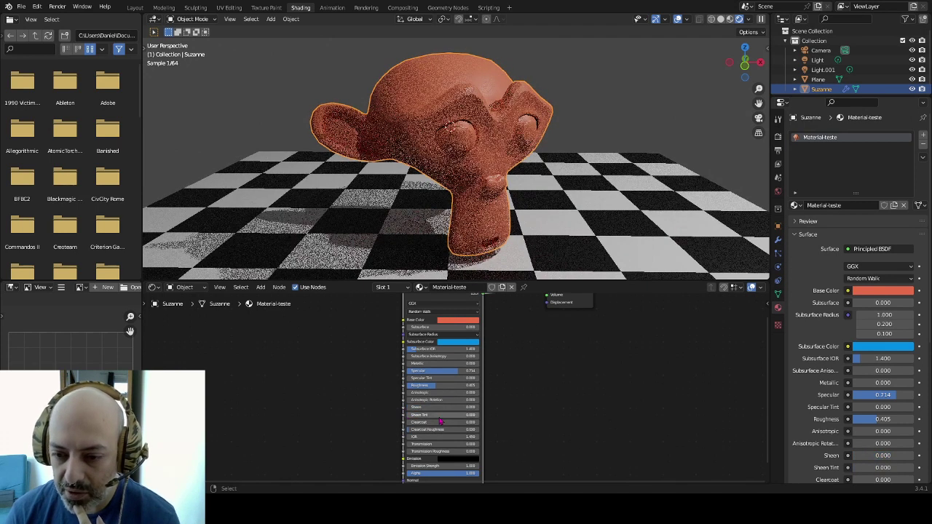
Experiment with Clearcoat and Clearcoat Roughness, undoing the roughness change.
{"action": "left_click_drag", "start_coordinate": [435, 427], "coordinate": [453, 431]}
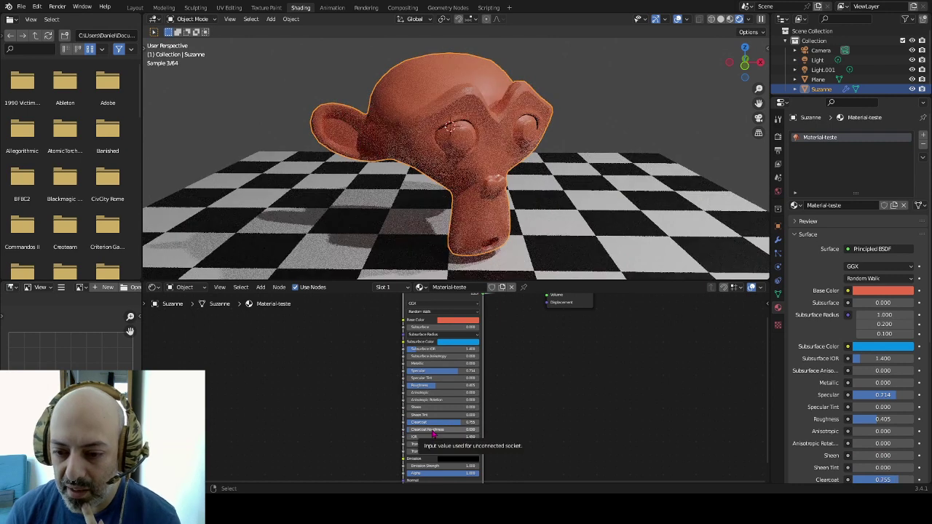
{"action": "left_click_drag", "start_coordinate": [453, 432], "coordinate": [461, 432]}
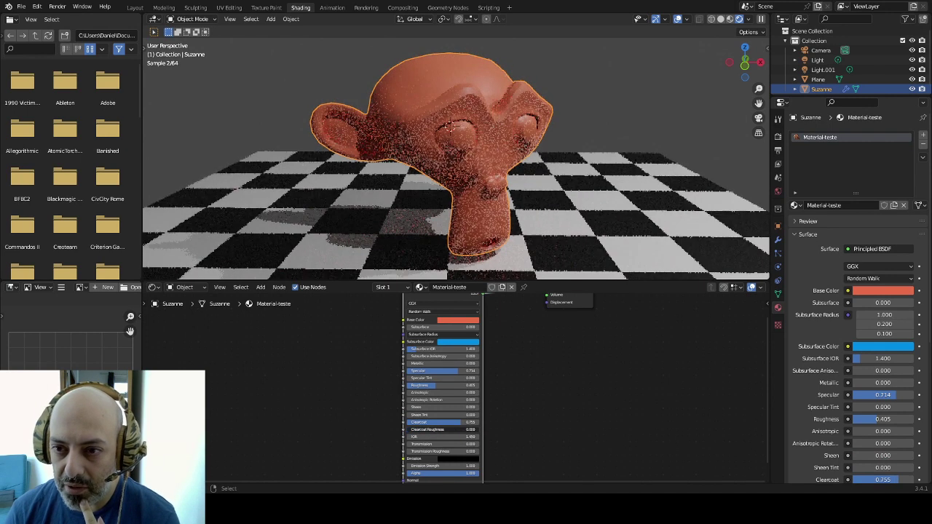
{"action": "key", "text": "ctrl+z"}
{"action": "left_click_drag", "start_coordinate": [453, 423], "coordinate": [402, 427]}
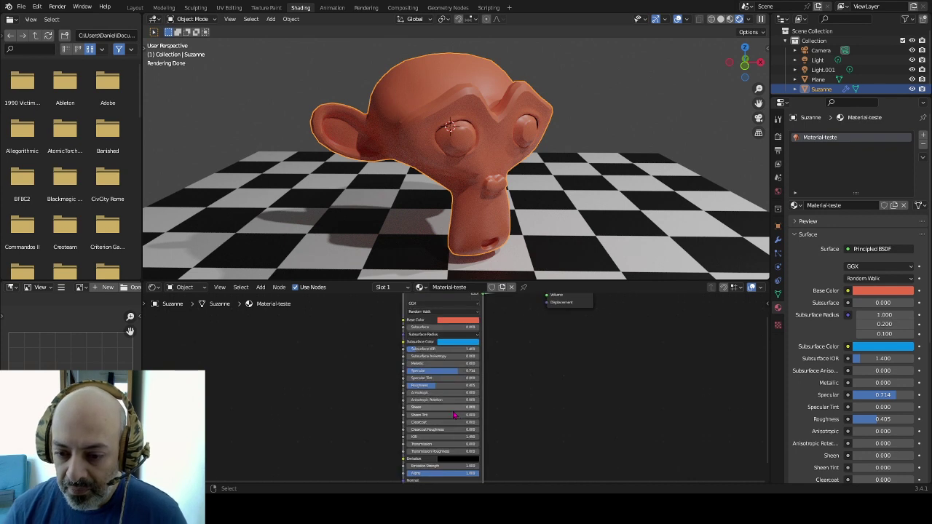
Zoom and pan the node editor onto the Anisotropic Rotation through Emission Strength and Alpha inputs.
{"action": "scroll", "coordinate": [454, 414], "scroll_direction": "up", "scroll_amount": 1}
{"action": "mouse_move", "coordinate": [530, 440]}
{"action": "middle_mouse_down"}
{"action": "mouse_move", "coordinate": [535, 339]}
{"action": "mouse_move", "coordinate": [555, 379]}
{"action": "middle_mouse_up"}
{"action": "scroll", "coordinate": [470, 373], "scroll_direction": "up", "scroll_amount": 1}
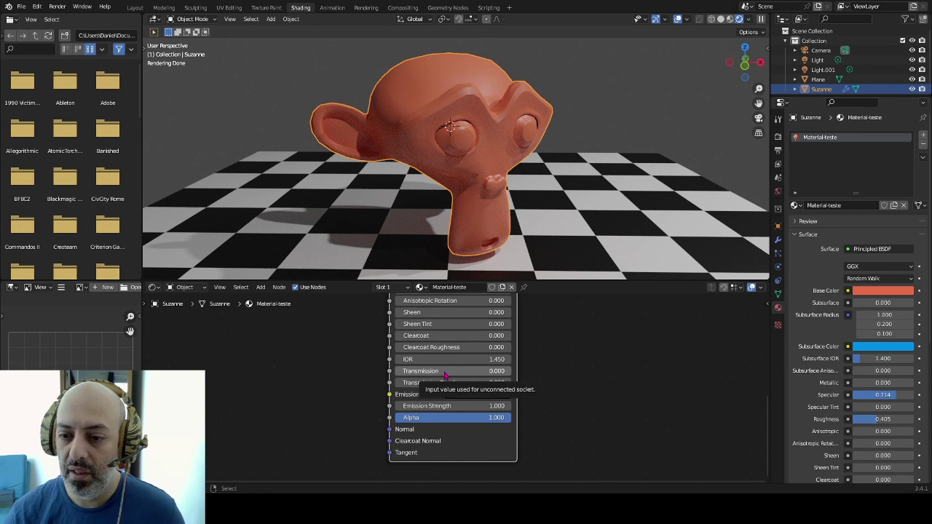
Set the Principled BSDF Transmission to 1.
{"action": "left_click", "coordinate": [445, 371]}
{"action": "type", "text": "1"}
{"action": "key", "text": "Return"}
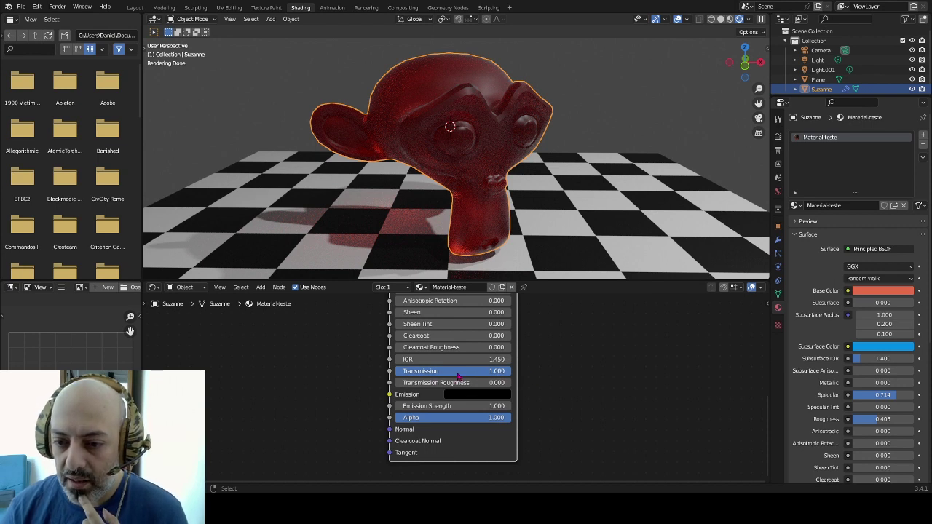
Orbit from a top view to a low side view to inspect the glass Suzanne.
{"action": "middle_click_drag", "start_coordinate": [529, 181], "coordinate": [415, 241]}
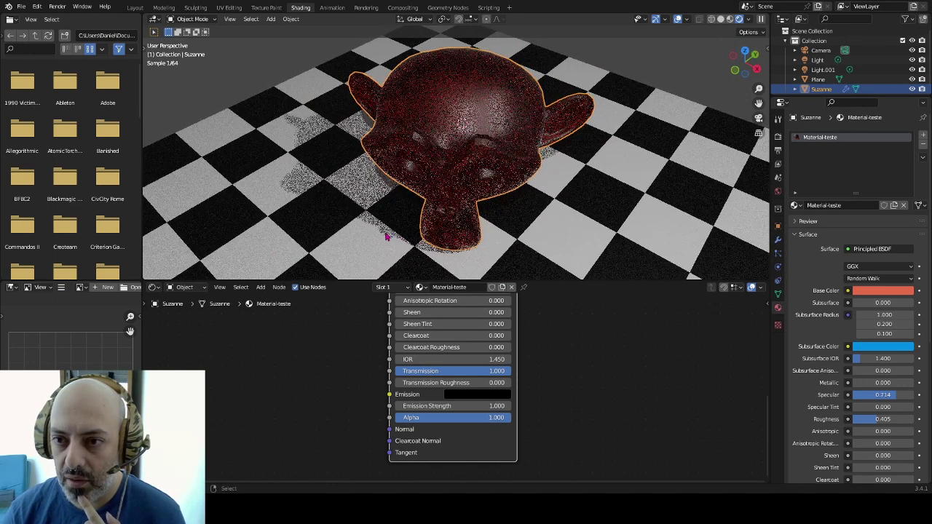
{"action": "middle_click_drag", "start_coordinate": [356, 244], "coordinate": [391, 207]}
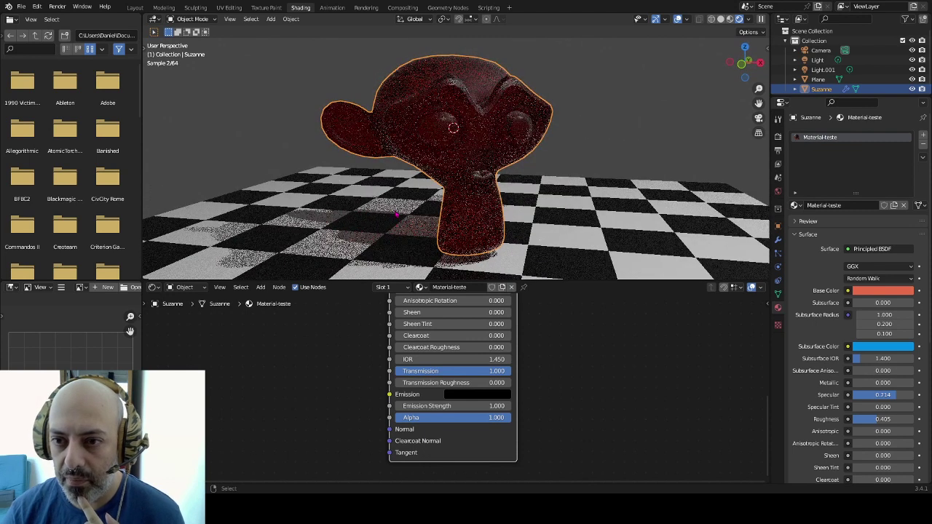
{"action": "middle_click_drag", "start_coordinate": [406, 225], "coordinate": [409, 213]}
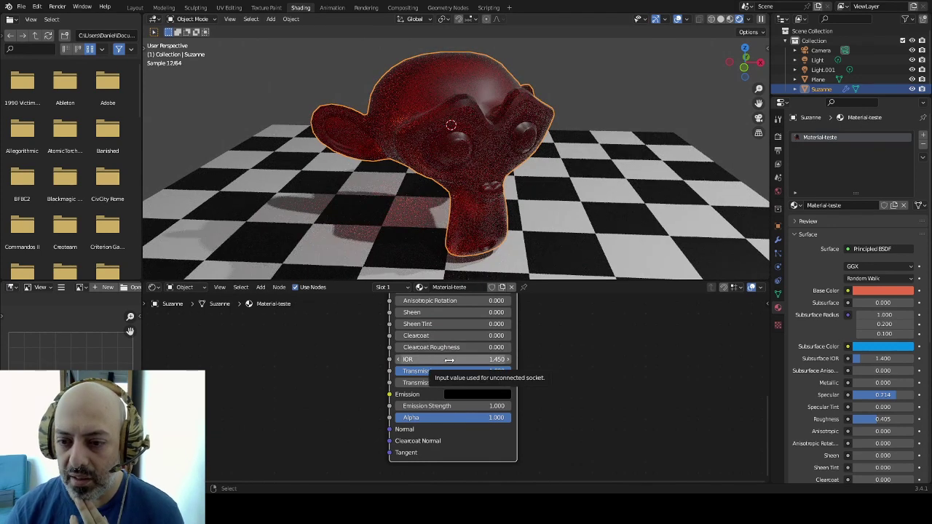
{"action": "left_click", "coordinate": [442, 360]}
{"action": "type", "text": "1"}
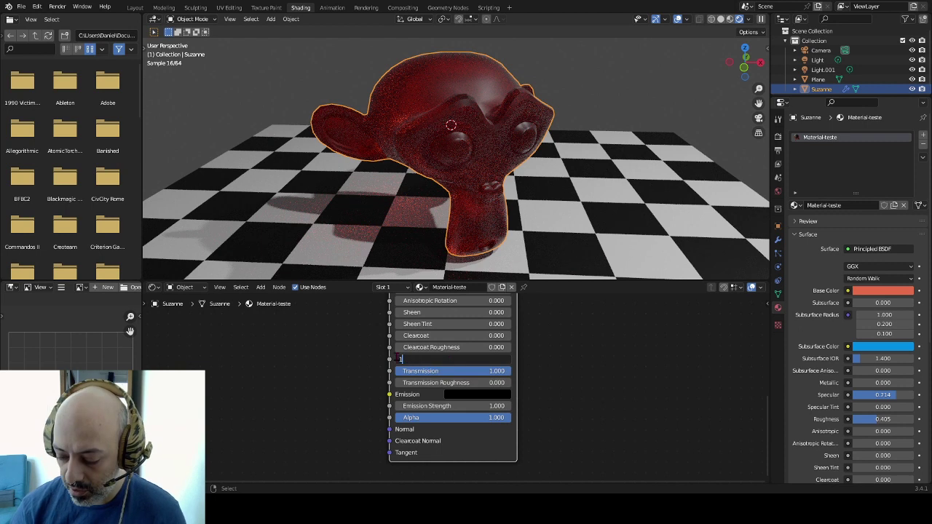
{"action": "key", "text": "Return"}
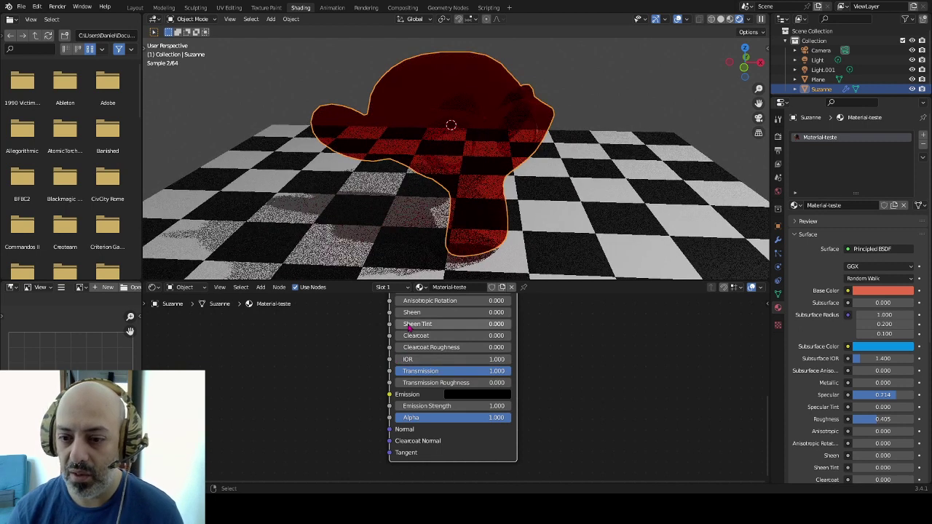
{"action": "mouse_move", "coordinate": [370, 274]}
{"action": "middle_mouse_down"}
{"action": "mouse_move", "coordinate": [397, 253]}
{"action": "mouse_move", "coordinate": [544, 235]}
{"action": "middle_mouse_up"}
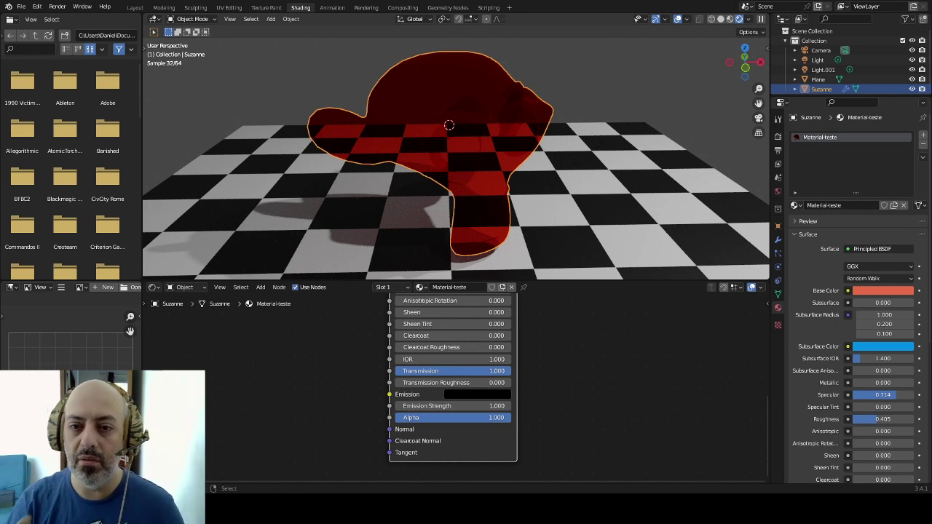
{"action": "left_click", "coordinate": [454, 359]}
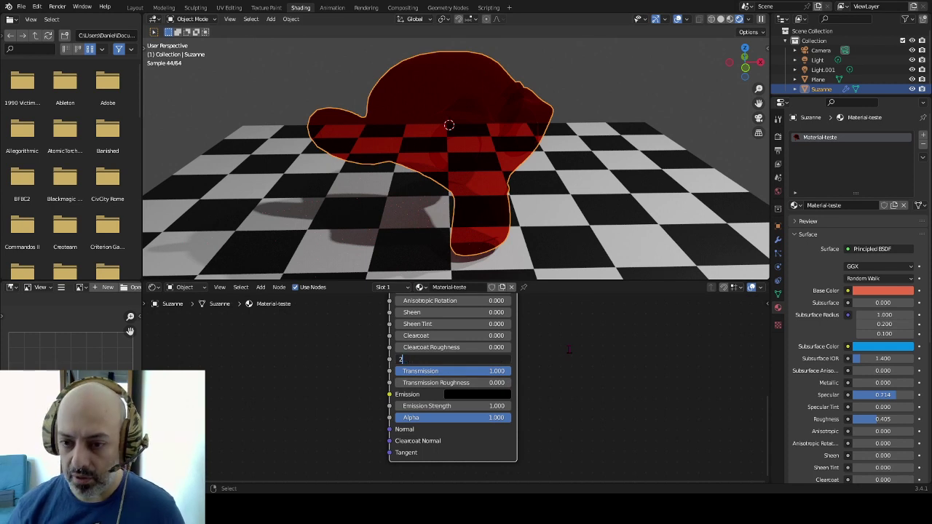
{"action": "key", "text": "Return"}
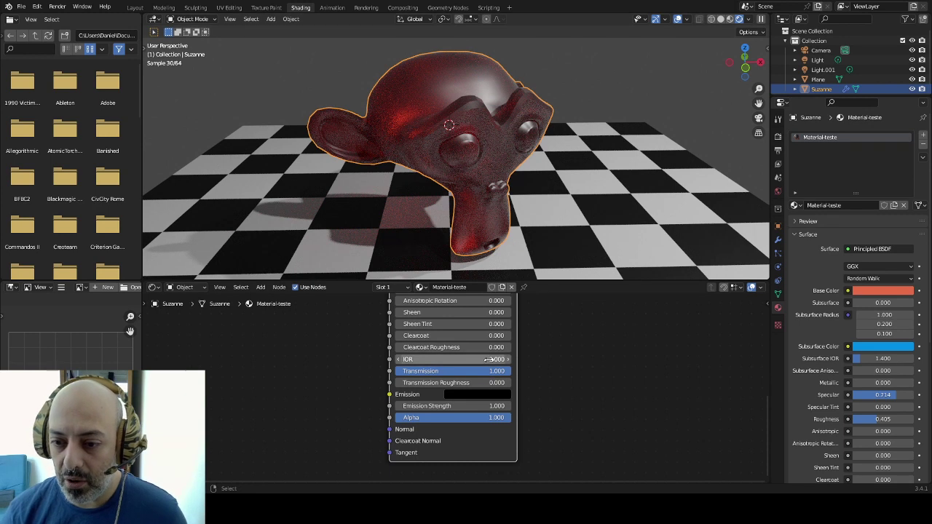
{"action": "mouse_move", "coordinate": [456, 359]}
{"action": "left_mouse_down"}
{"action": "mouse_move", "coordinate": [408, 359]}
{"action": "mouse_move", "coordinate": [451, 359]}
{"action": "left_mouse_up"}
{"action": "type", "text": "0.700"}
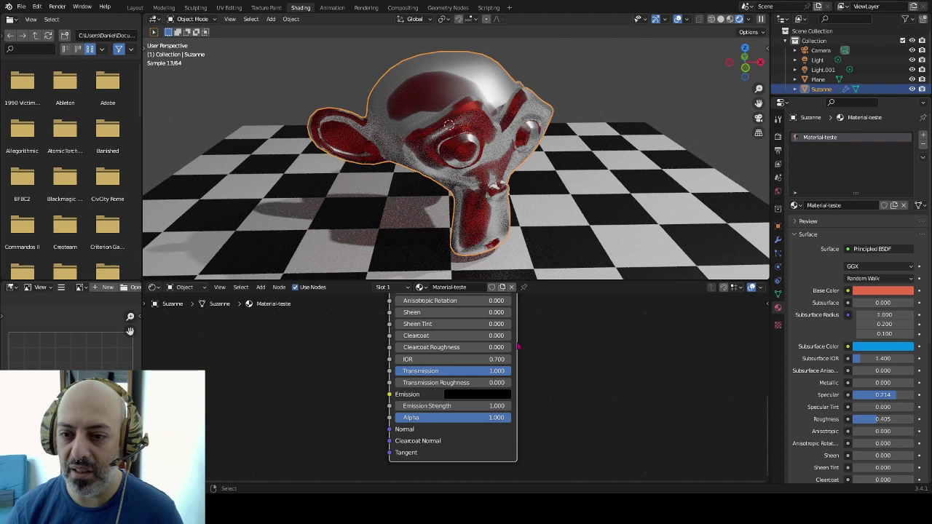
{"action": "left_click", "coordinate": [455, 359]}
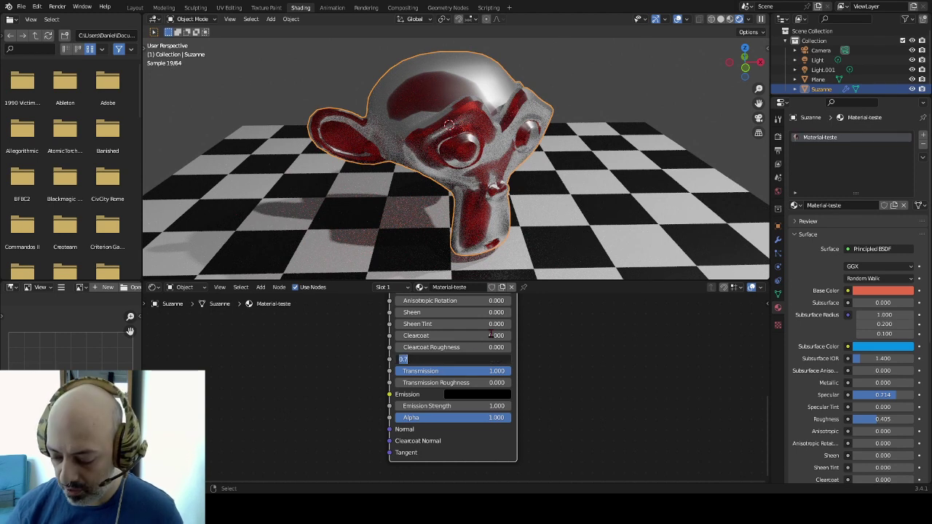
{"action": "type", "text": "1.25"}
{"action": "key", "text": "Return"}
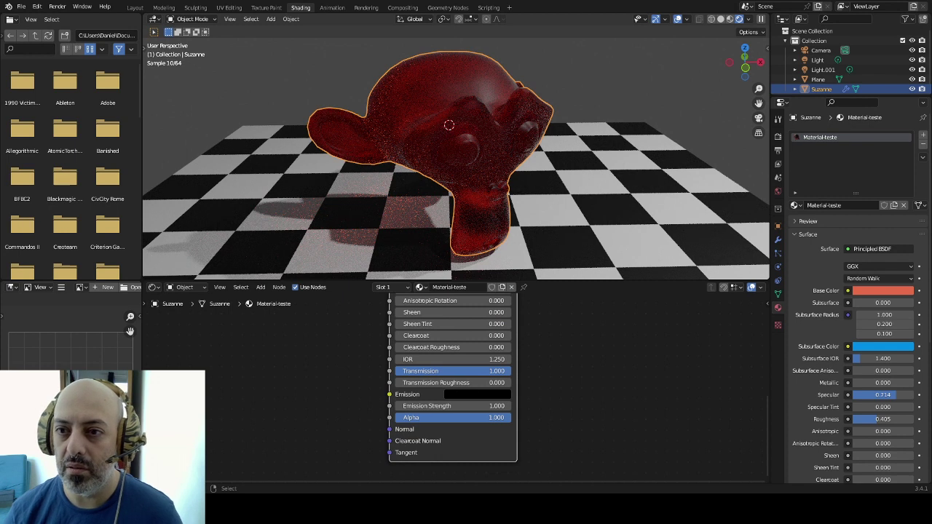
{"action": "left_click", "coordinate": [461, 359]}
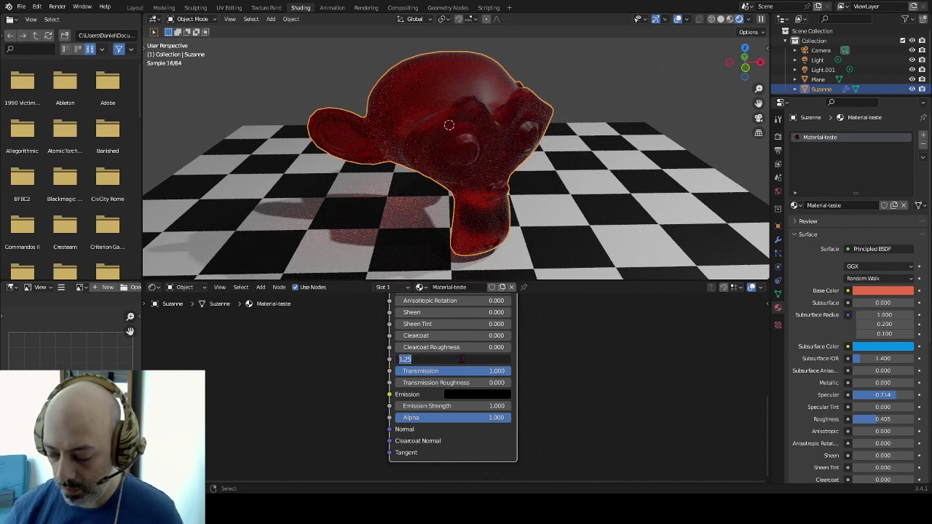
{"action": "type", "text": "1.1"}
{"action": "key", "text": "Return"}
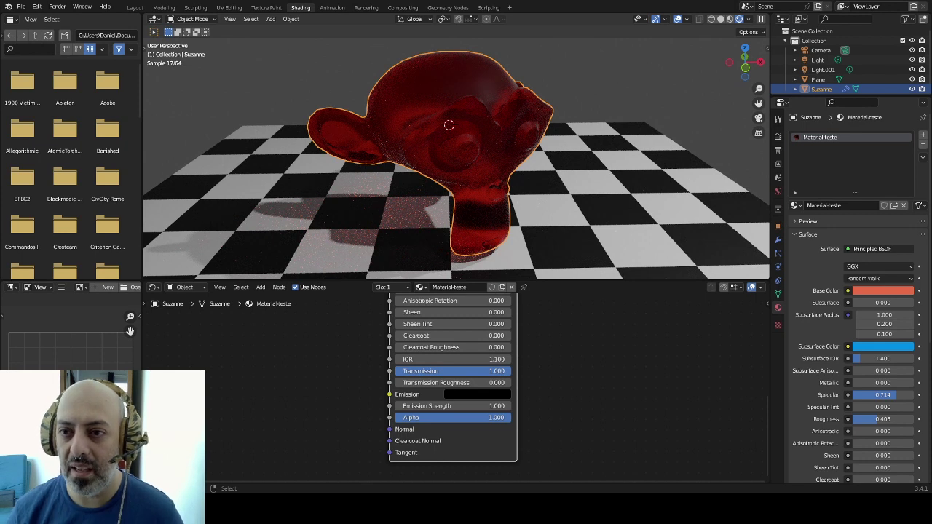
{"action": "left_click", "coordinate": [442, 360]}
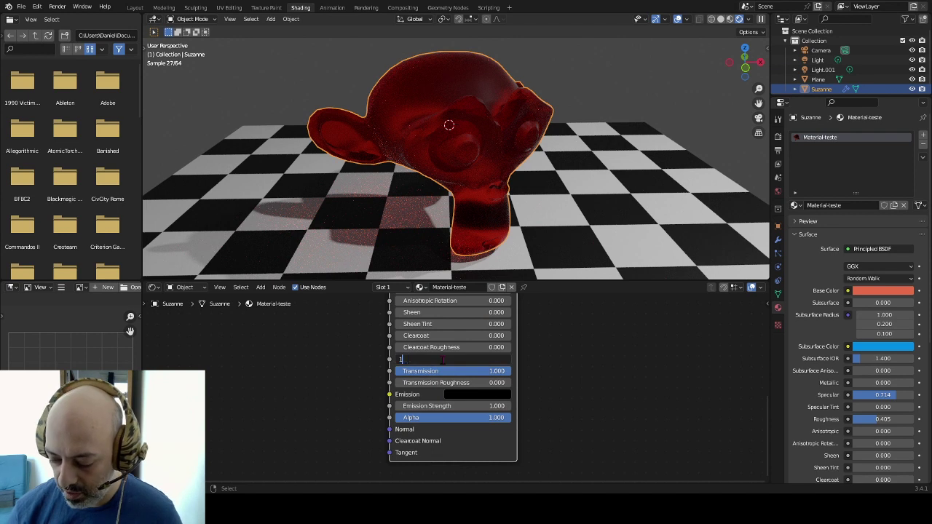
{"action": "type", "text": ".45"}
{"action": "key", "text": "Return"}
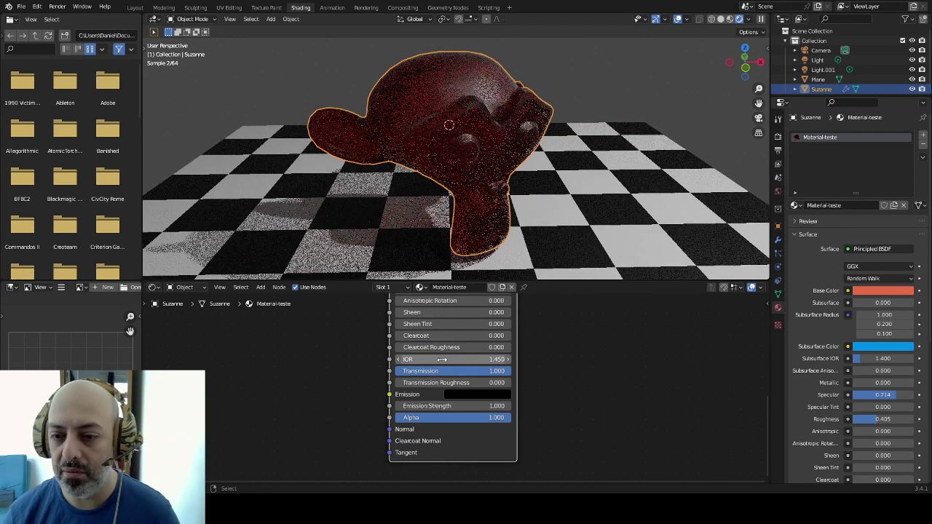
{"action": "left_click", "coordinate": [442, 359]}
{"action": "type", "text": "1.250"}
{"action": "key", "text": "Return"}
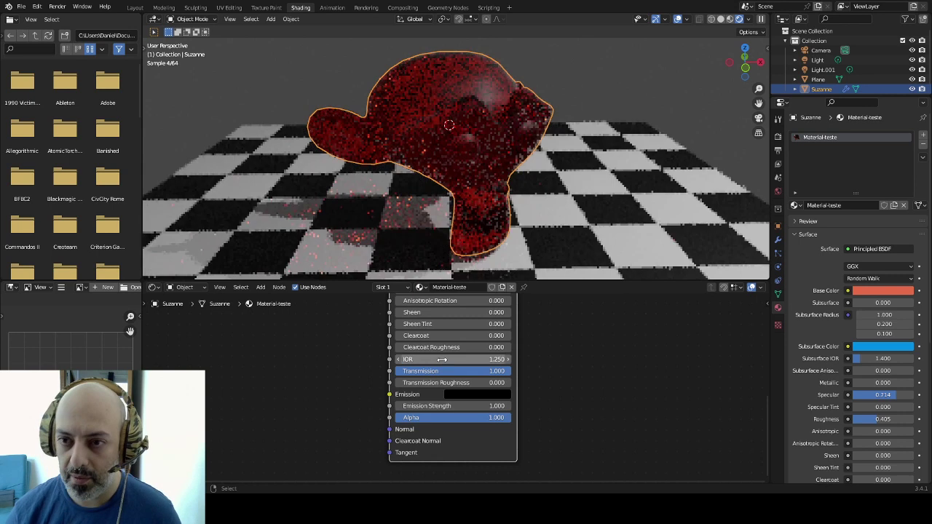
{"action": "left_click", "coordinate": [442, 360]}
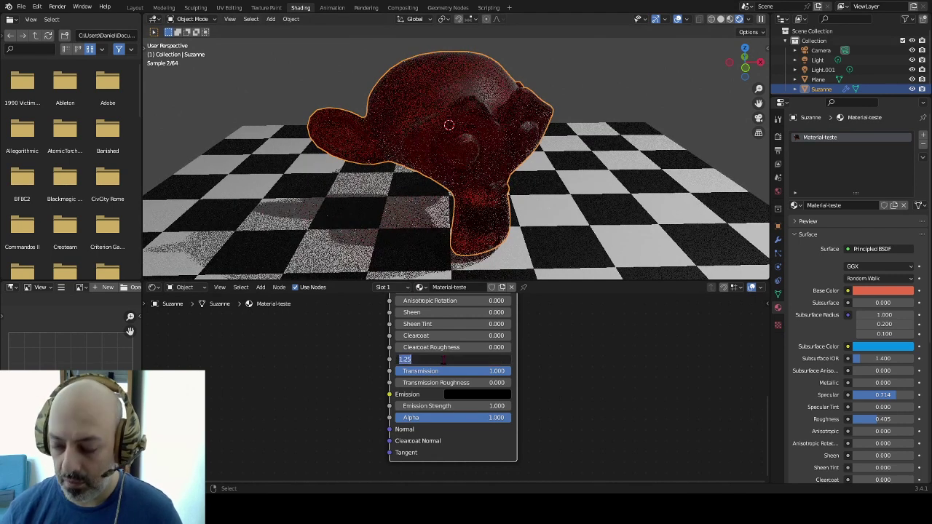
{"action": "type", "text": "1.5"}
{"action": "key", "text": "Return"}
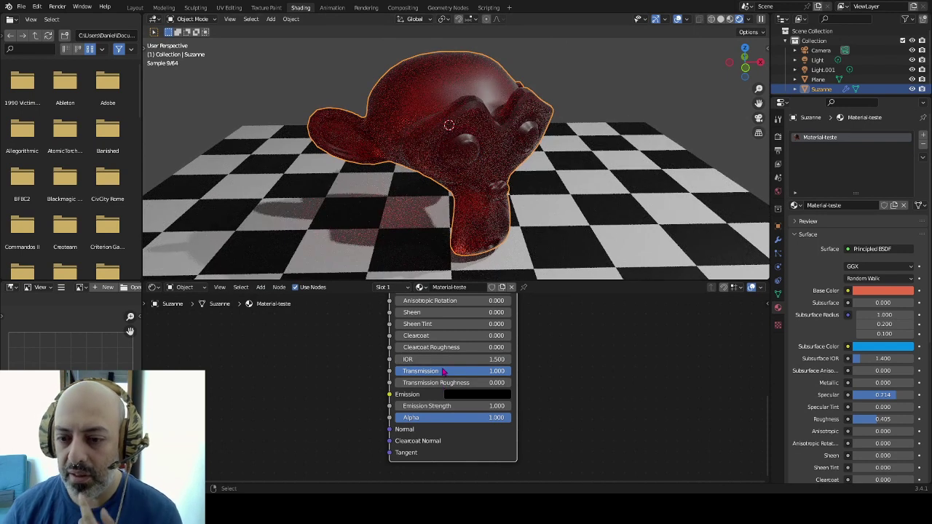
{"action": "left_click", "coordinate": [439, 359]}
{"action": "type", "text": "1.4"}
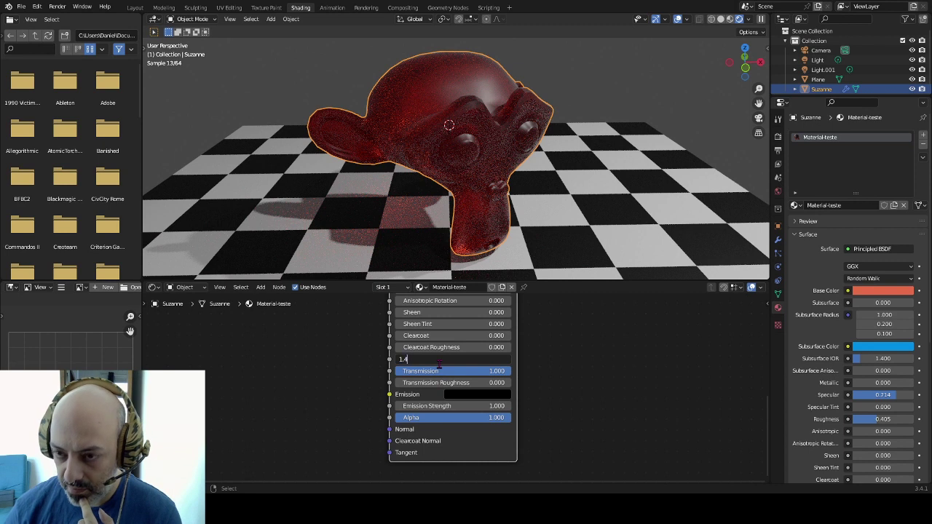
{"action": "type", "text": "5"}
{"action": "key", "text": "Return"}
Lower Roughness to about 0.159 and raise Specular to 0.750.
{"action": "scroll", "coordinate": [549, 360], "scroll_direction": "up", "scroll_amount": 2, "text": "shift"}
{"action": "mouse_move", "coordinate": [550, 361]}
{"action": "middle_mouse_down"}
{"action": "mouse_move", "coordinate": [553, 435]}
{"action": "mouse_move", "coordinate": [545, 369]}
{"action": "mouse_move", "coordinate": [558, 394]}
{"action": "middle_mouse_up"}
{"action": "mouse_move", "coordinate": [473, 338]}
{"action": "left_mouse_down"}
{"action": "mouse_move", "coordinate": [431, 338]}
{"action": "mouse_move", "coordinate": [457, 315]}
{"action": "left_mouse_up"}
{"action": "middle_click_drag", "start_coordinate": [580, 402], "coordinate": [573, 347]}
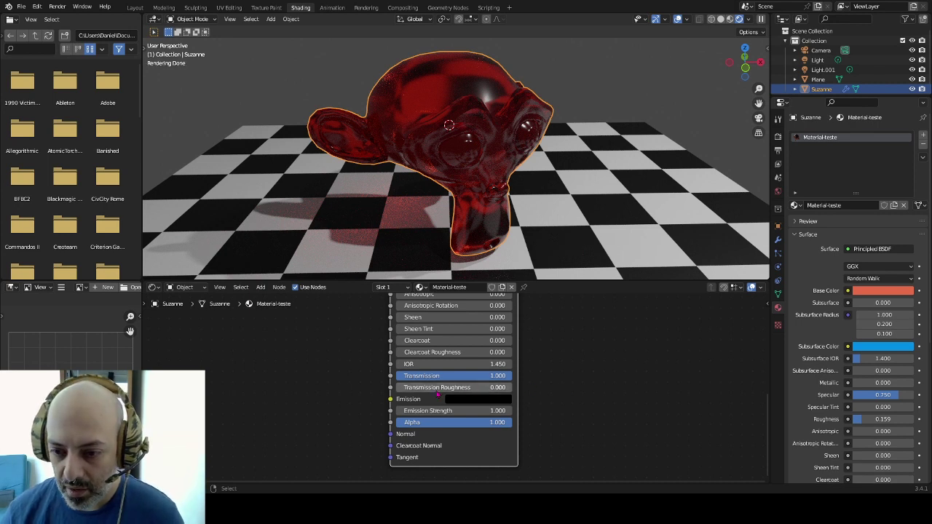
Set Transmission Roughness to 0.150 for a slightly frosted glass look.
{"action": "left_click_drag", "start_coordinate": [442, 393], "coordinate": [476, 387]}
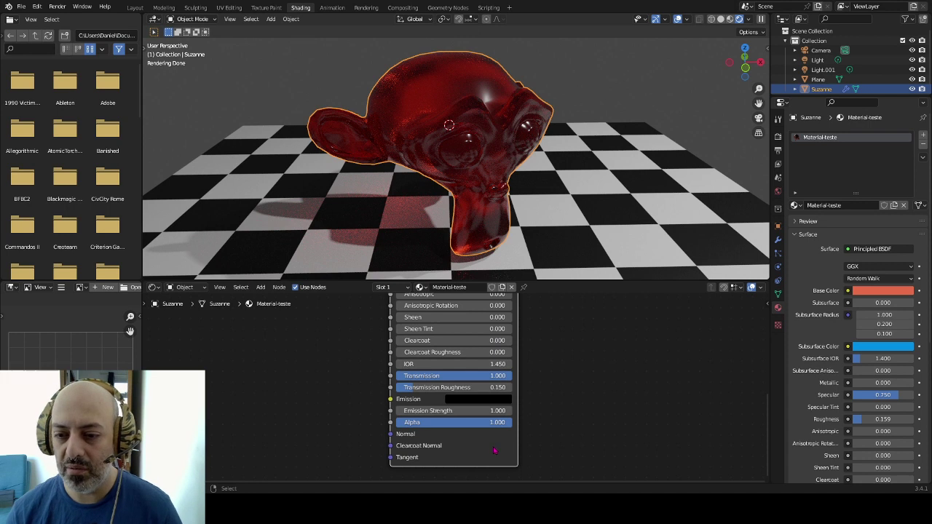
{"action": "scroll", "coordinate": [506, 362], "scroll_direction": "down", "scroll_amount": 2}
{"action": "scroll", "coordinate": [505, 374], "scroll_direction": "down", "scroll_amount": 1}
Return Transmission and Transmission Roughness to 0 so Suzanne renders opaque again.
{"action": "scroll", "coordinate": [496, 387], "scroll_direction": "down", "scroll_amount": 1}
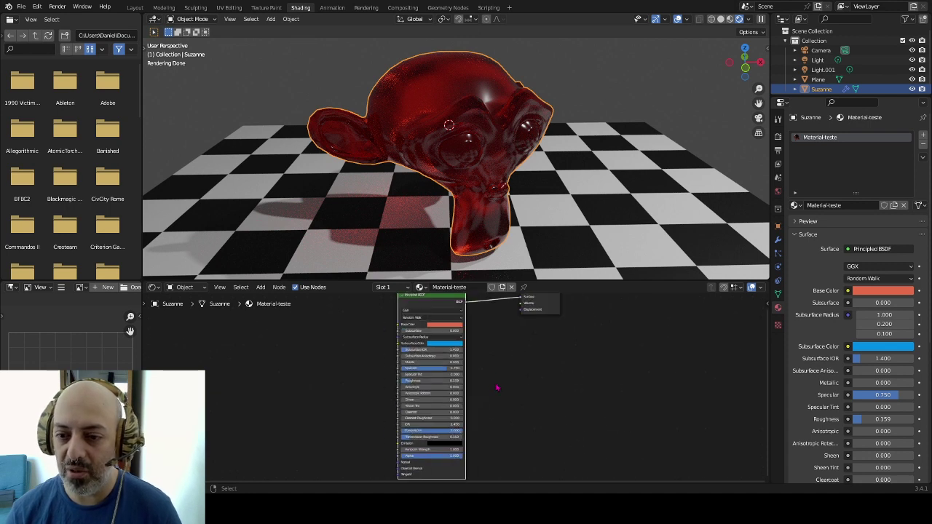
{"action": "scroll", "coordinate": [469, 331], "scroll_direction": "down", "scroll_amount": 1}
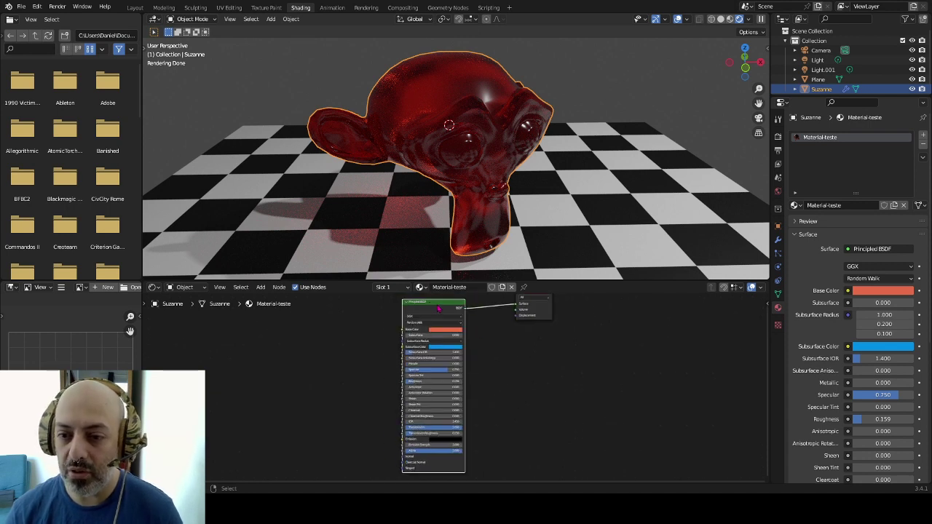
{"action": "left_click_drag", "start_coordinate": [438, 309], "coordinate": [468, 305]}
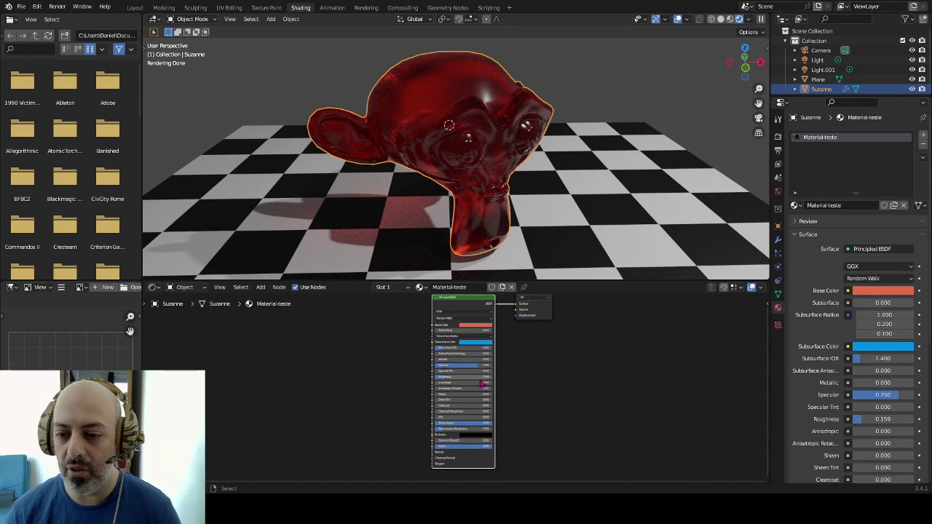
{"action": "scroll", "coordinate": [477, 397], "scroll_direction": "up", "scroll_amount": 1}
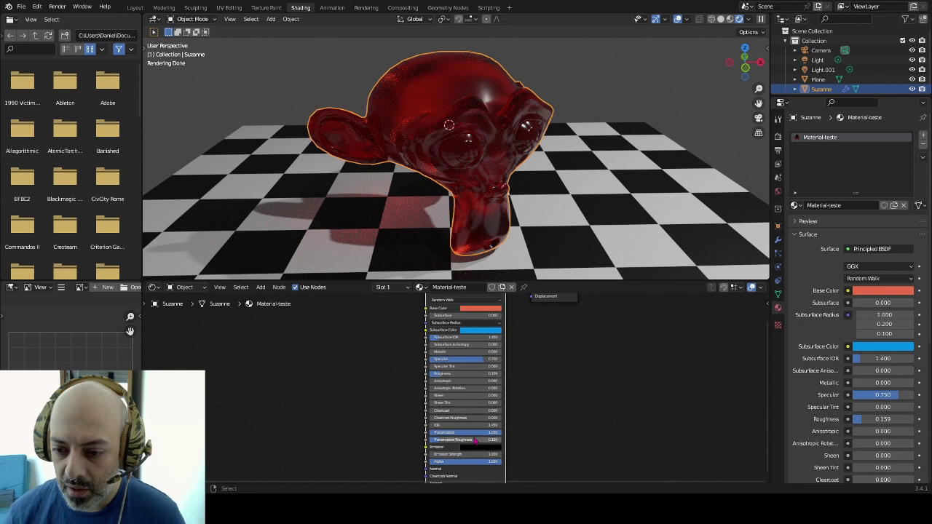
{"action": "left_click_drag", "start_coordinate": [473, 432], "coordinate": [441, 434]}
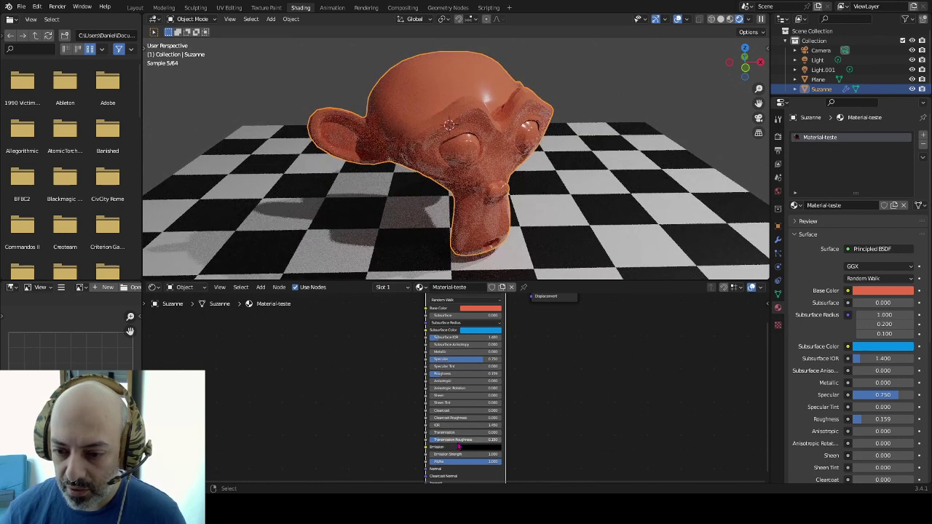
{"action": "left_click_drag", "start_coordinate": [460, 443], "coordinate": [455, 439]}
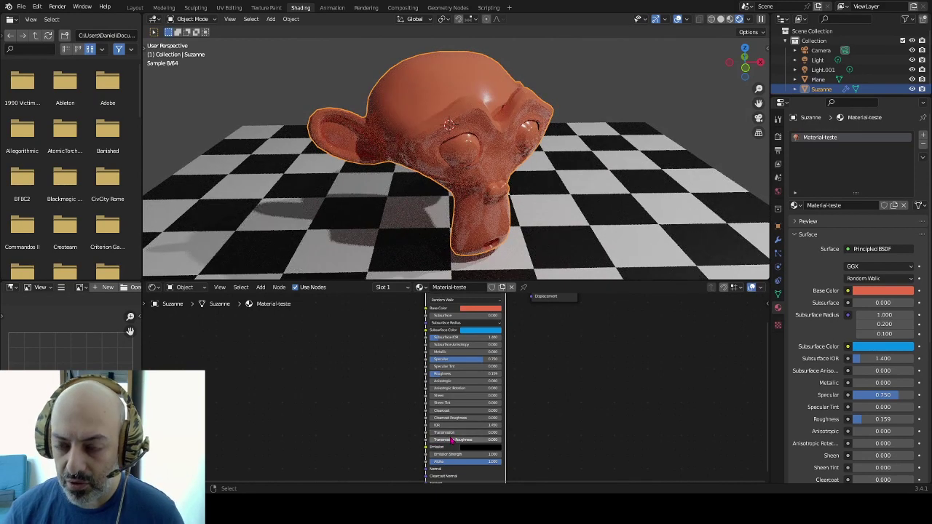
Raise Roughness to 1.000 and zoom onto the node's Emission rows.
{"action": "mouse_move", "coordinate": [471, 373]}
{"action": "left_mouse_down"}
{"action": "mouse_move", "coordinate": [509, 374]}
{"action": "mouse_move", "coordinate": [463, 373]}
{"action": "left_mouse_up"}
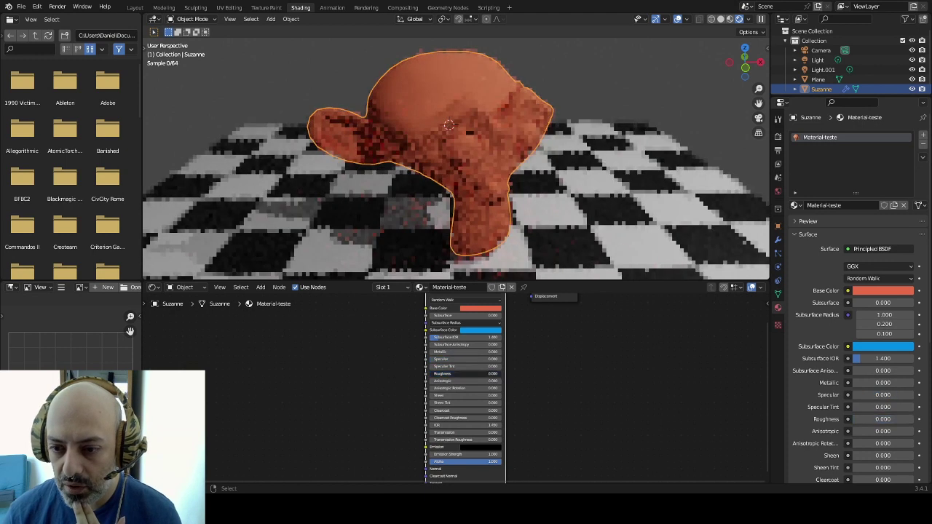
{"action": "scroll", "coordinate": [488, 453], "scroll_direction": "up", "scroll_amount": 3}
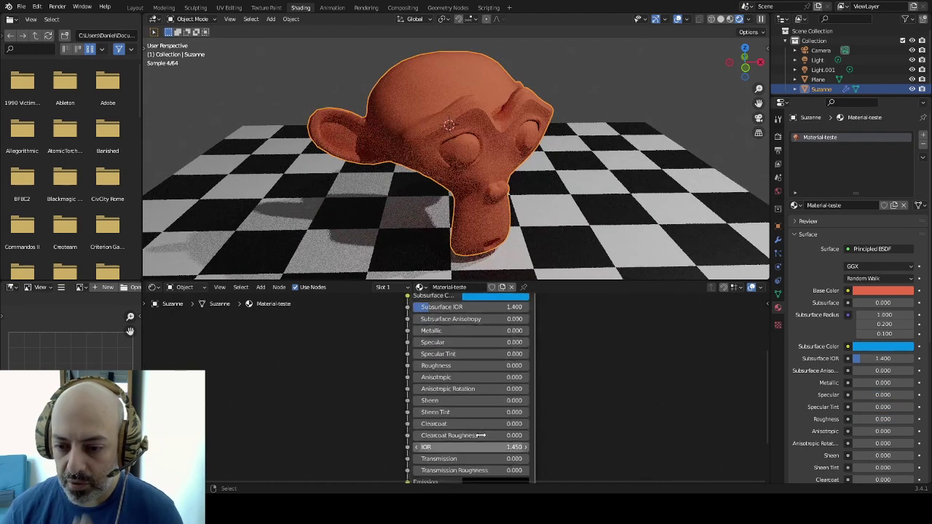
{"action": "scroll", "coordinate": [514, 361], "scroll_direction": "up", "scroll_amount": 1}
{"action": "scroll", "coordinate": [511, 383], "scroll_direction": "up", "scroll_amount": 1}
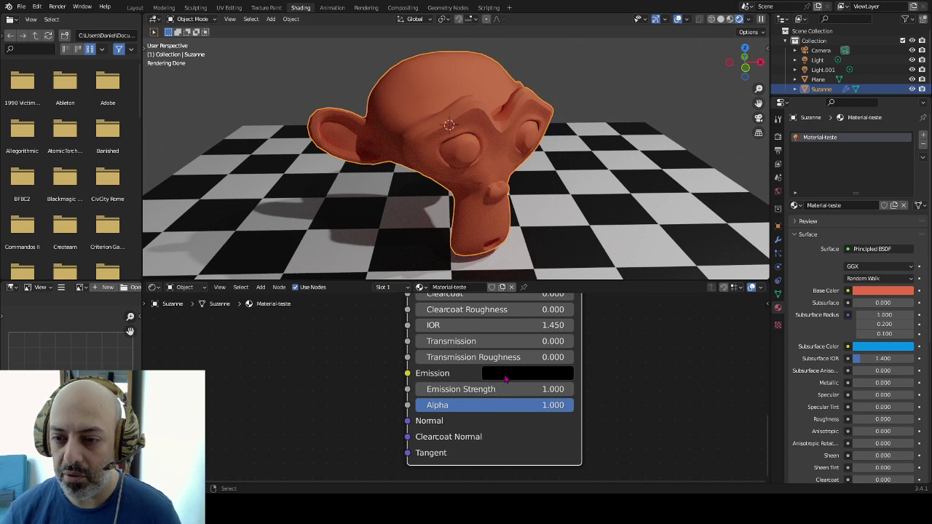
{"action": "scroll", "coordinate": [474, 233], "scroll_direction": "down", "scroll_amount": 5}
{"action": "scroll", "coordinate": [472, 224], "scroll_direction": "up", "scroll_amount": 1}
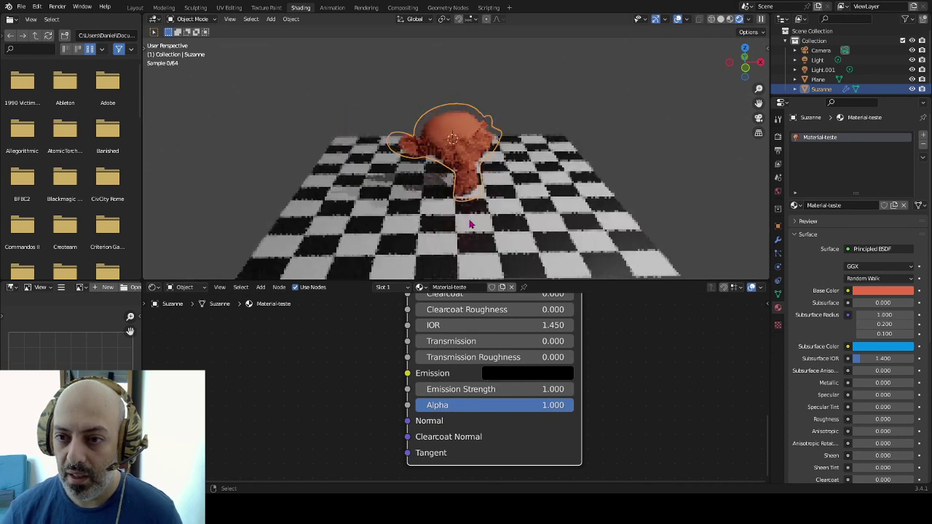
{"action": "scroll", "coordinate": [468, 233], "scroll_direction": "up", "scroll_amount": 1}
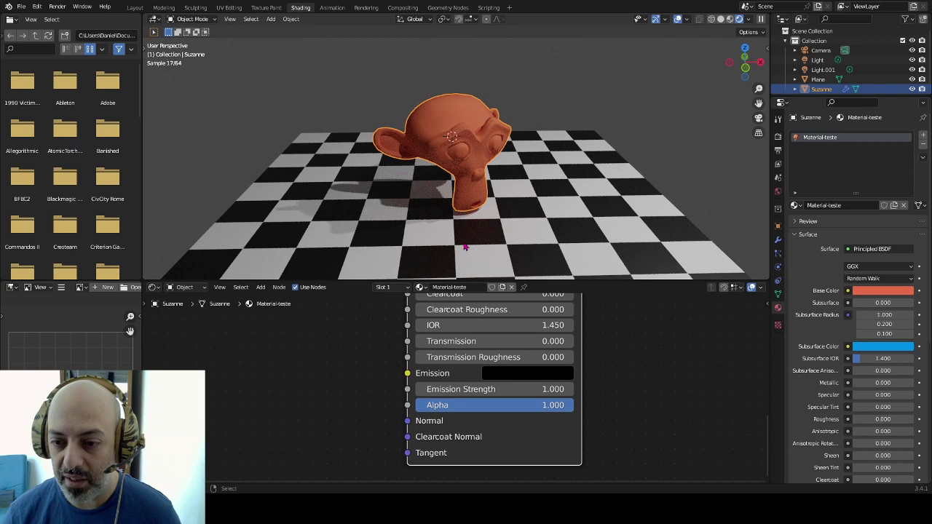
Make Suzanne's emission colour full-brightness white.
{"action": "left_click", "coordinate": [491, 376]}
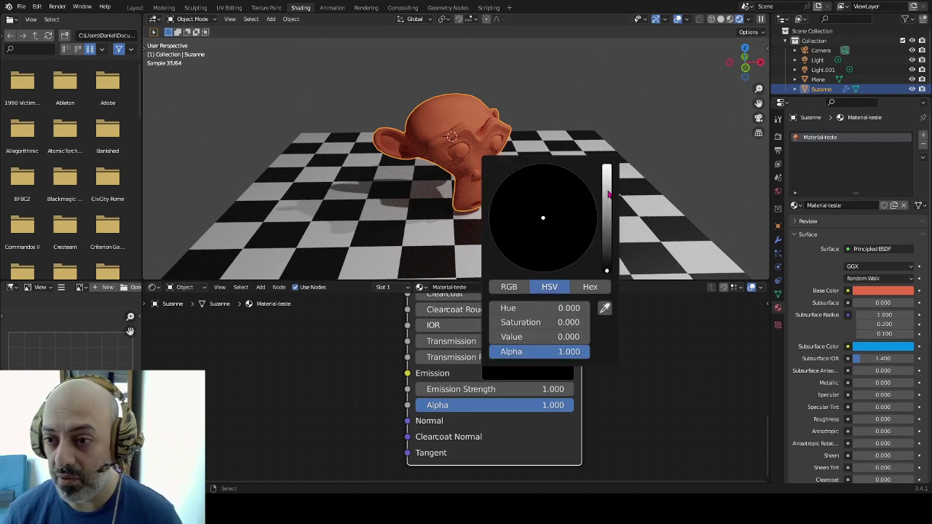
{"action": "left_click_drag", "start_coordinate": [609, 194], "coordinate": [609, 167]}
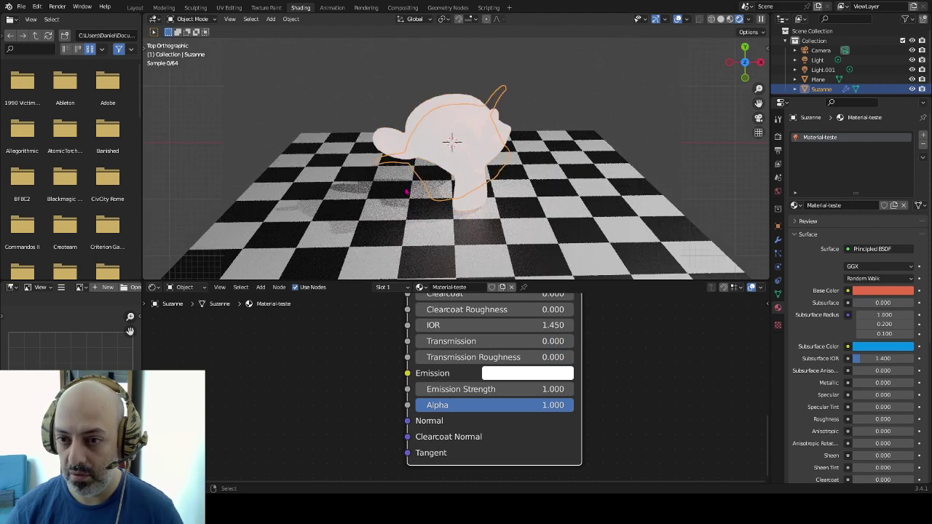
{"action": "key", "text": "KP_7"}
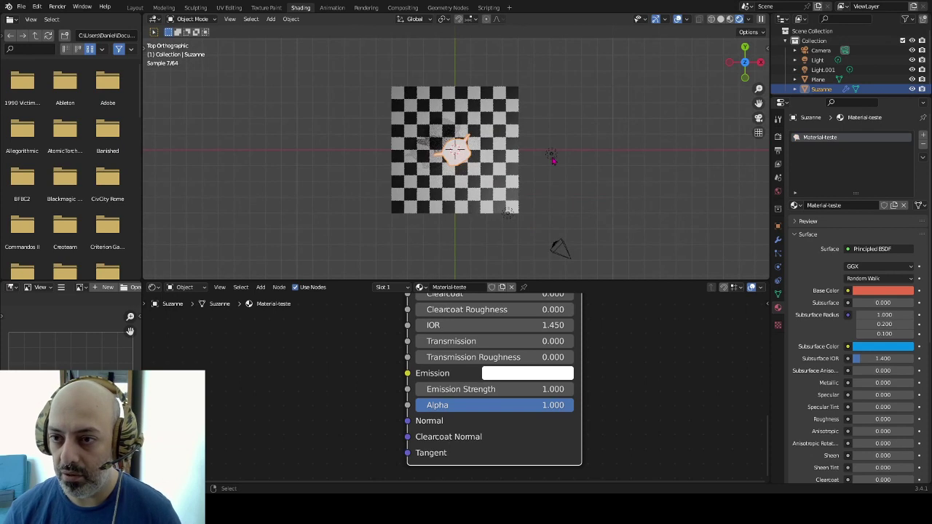
Hide both scene lights, Light and Light.001, in the Outliner.
{"action": "left_click", "coordinate": [551, 155]}
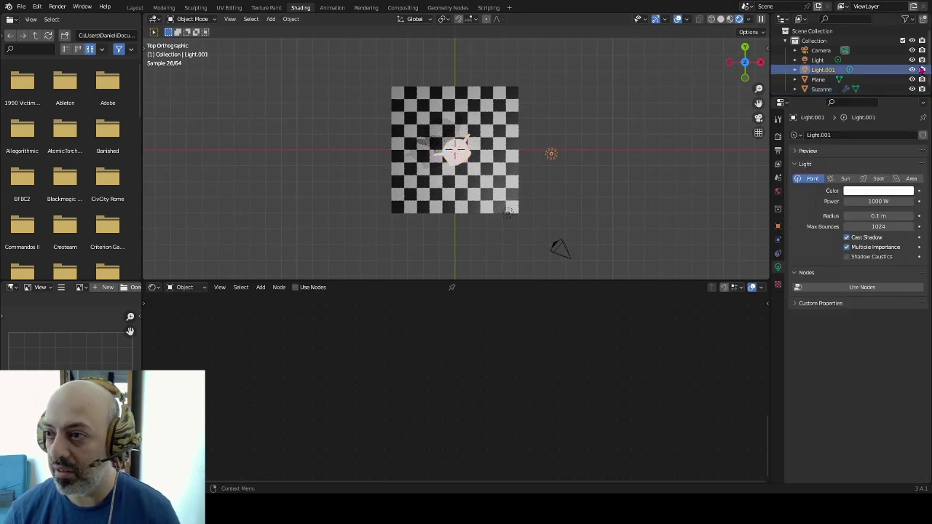
{"action": "left_click_drag", "start_coordinate": [913, 69], "coordinate": [912, 60]}
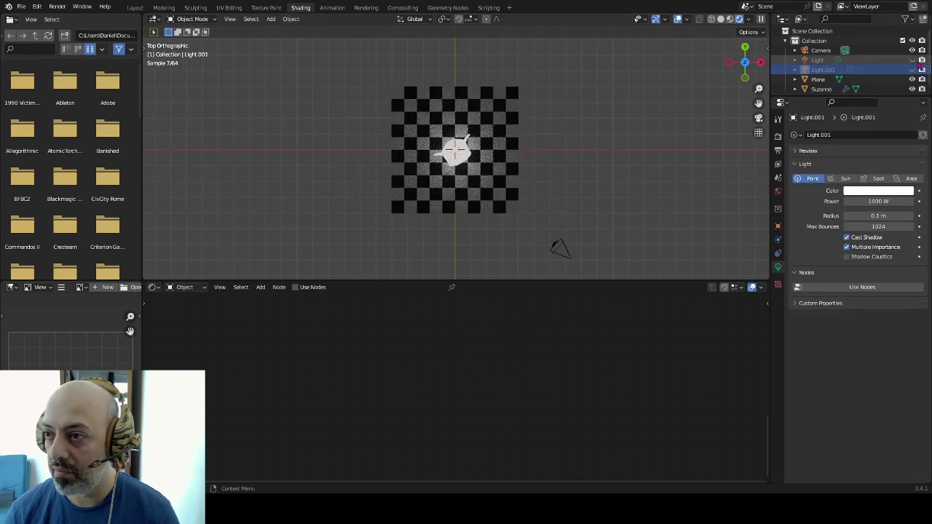
{"action": "key", "text": "KP_0"}
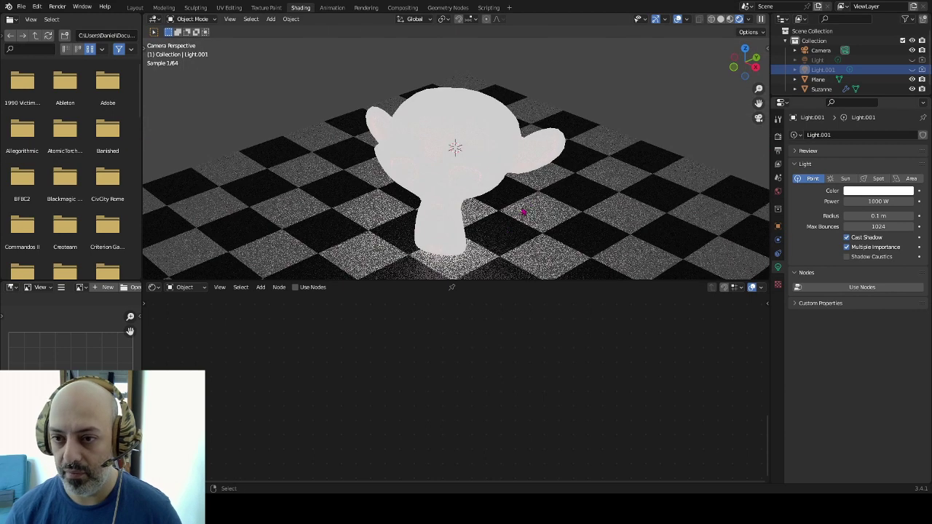
Orbit around Suzanne and select her to show her material.
{"action": "middle_click_drag", "start_coordinate": [440, 190], "coordinate": [473, 182]}
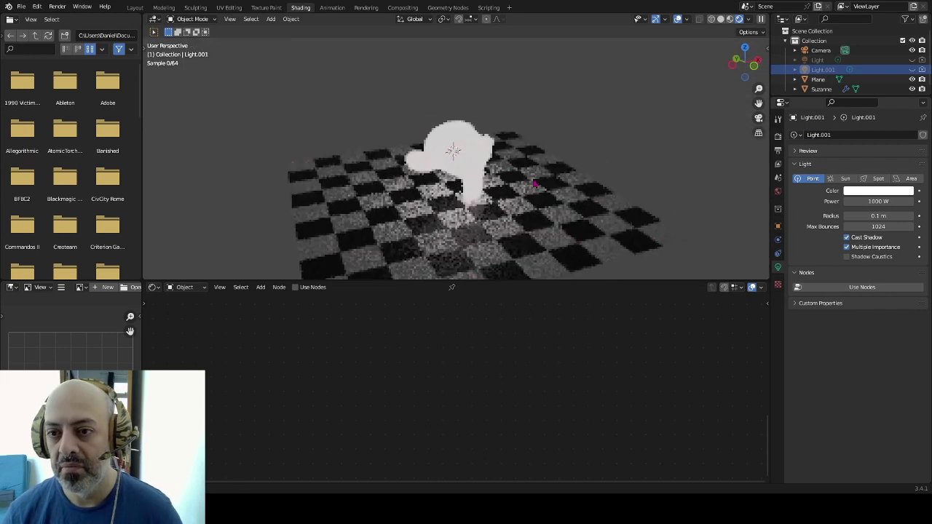
{"action": "scroll", "coordinate": [531, 182], "scroll_direction": "up", "scroll_amount": 2}
{"action": "scroll", "coordinate": [509, 193], "scroll_direction": "up", "scroll_amount": 2}
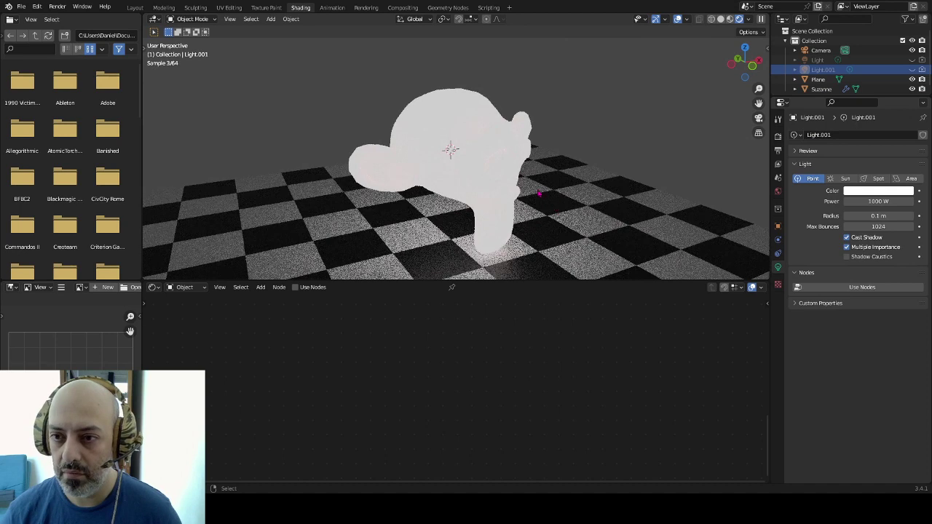
{"action": "mouse_move", "coordinate": [554, 207]}
{"action": "middle_mouse_down"}
{"action": "mouse_move", "coordinate": [493, 162]}
{"action": "mouse_move", "coordinate": [535, 197]}
{"action": "mouse_move", "coordinate": [537, 215]}
{"action": "middle_mouse_up"}
{"action": "left_click", "coordinate": [493, 163]}
{"action": "key", "text": "Tab"}
{"action": "key", "text": "Tab"}
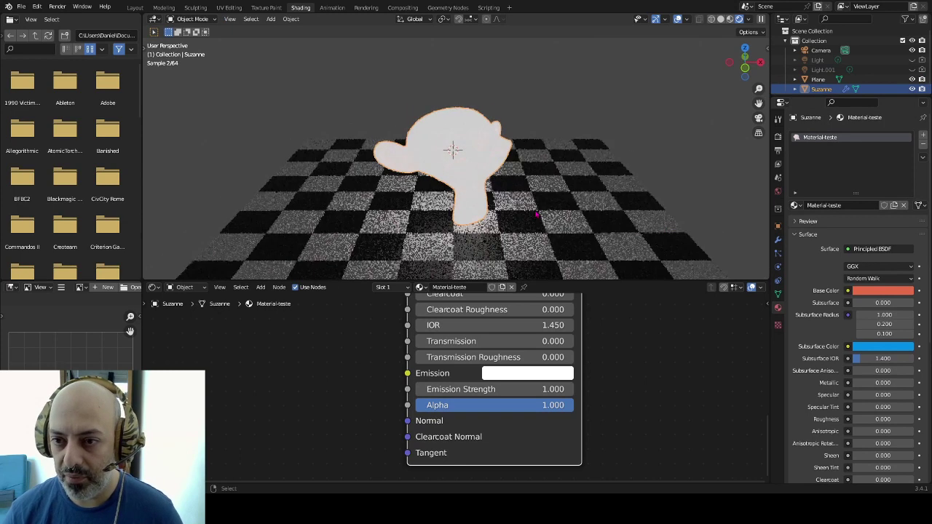
Tint Suzanne's emission warm cream-orange and raise Emission Strength from 10 to 100.
{"action": "left_click", "coordinate": [542, 373]}
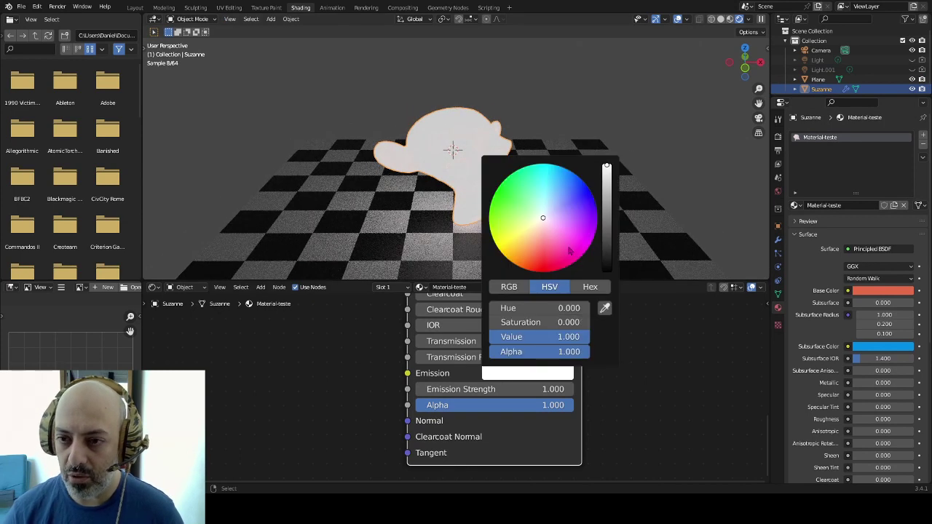
{"action": "left_click_drag", "start_coordinate": [539, 206], "coordinate": [526, 249]}
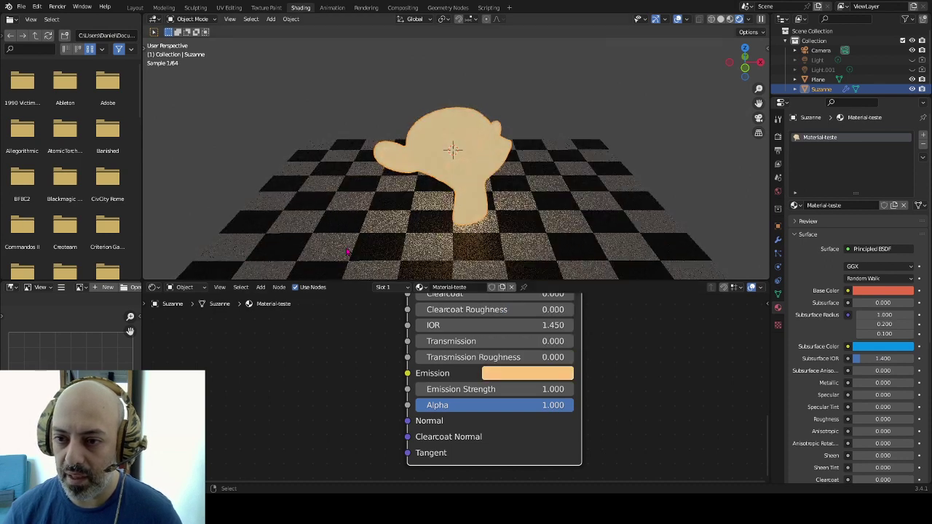
{"action": "left_click", "coordinate": [451, 389]}
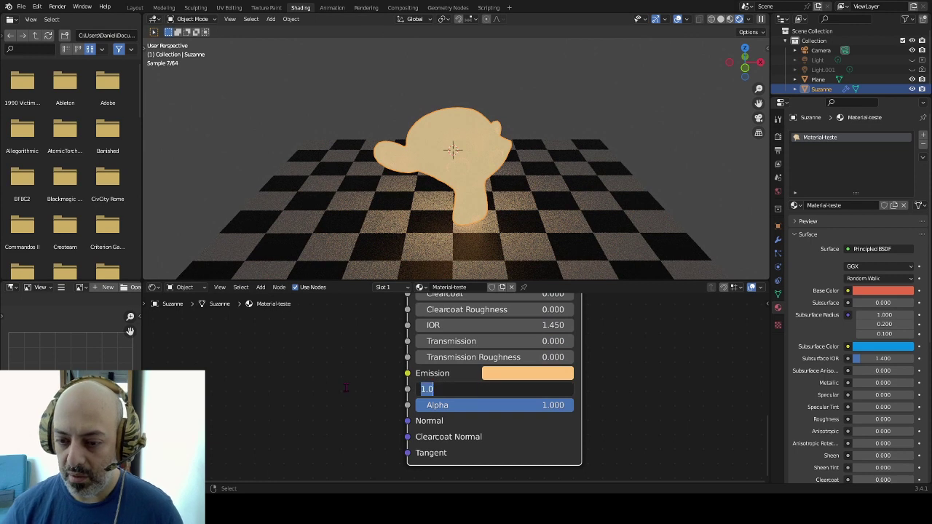
{"action": "type", "text": "10"}
{"action": "key", "text": "Return"}
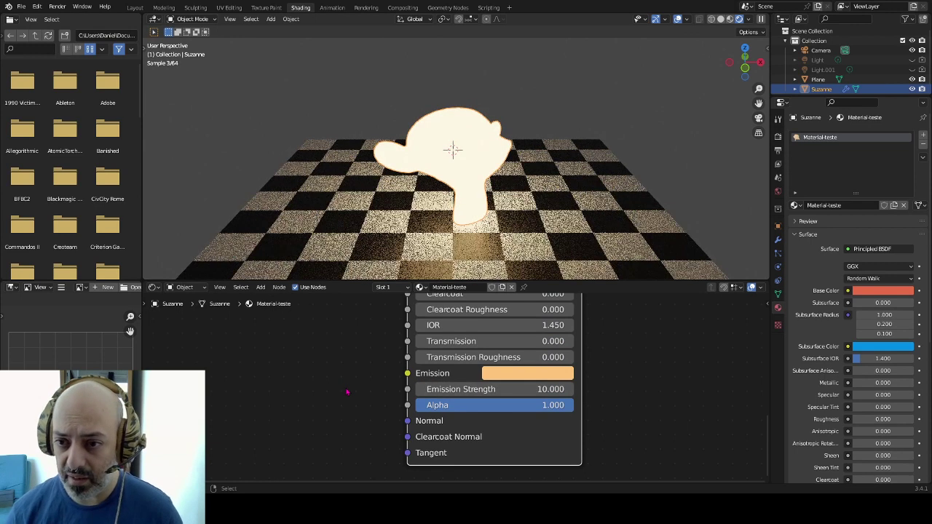
{"action": "left_click", "coordinate": [489, 389]}
{"action": "type", "text": "100"}
{"action": "key", "text": "Return"}
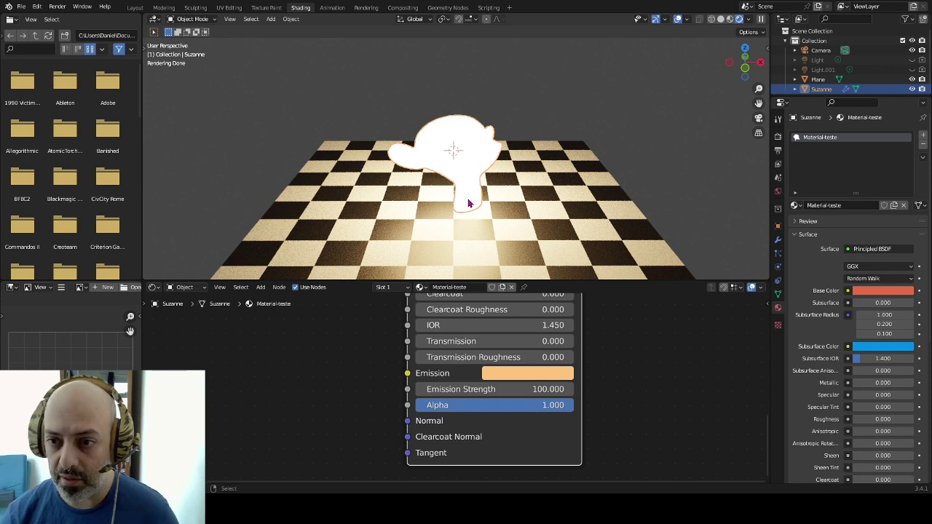
{"action": "key", "text": "shift+a"}
{"action": "mouse_move", "coordinate": [435, 304]}
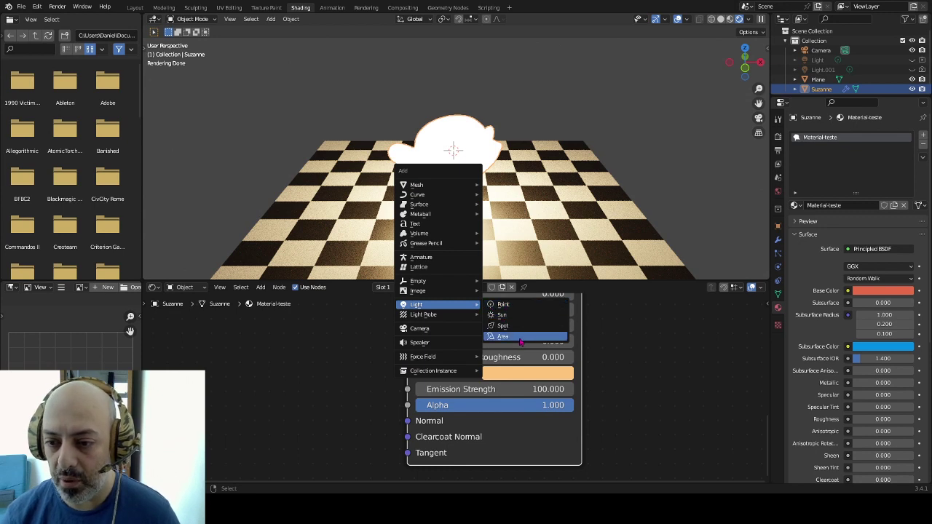
Add an area light, raise it above Suzanne, enlarge it, and set its power to 100 W.
{"action": "left_click", "coordinate": [519, 337]}
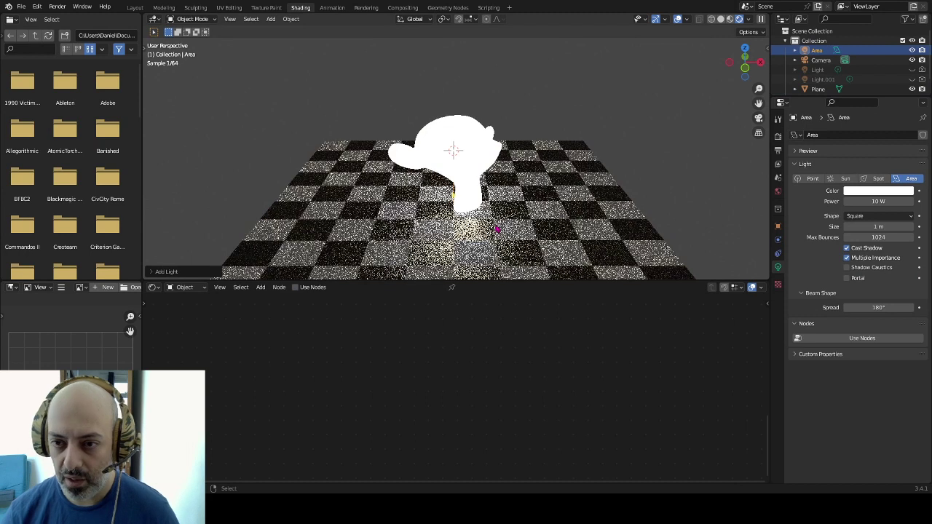
{"action": "key", "text": "g"}
{"action": "key", "text": "z"}
{"action": "left_click", "coordinate": [539, 151]}
{"action": "key", "text": "s"}
{"action": "left_click", "coordinate": [761, 305]}
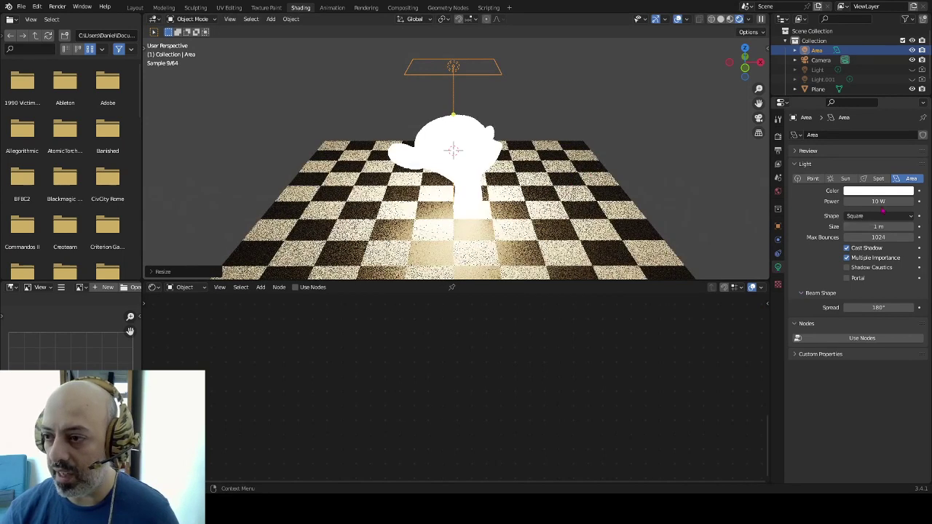
{"action": "left_click", "coordinate": [878, 201]}
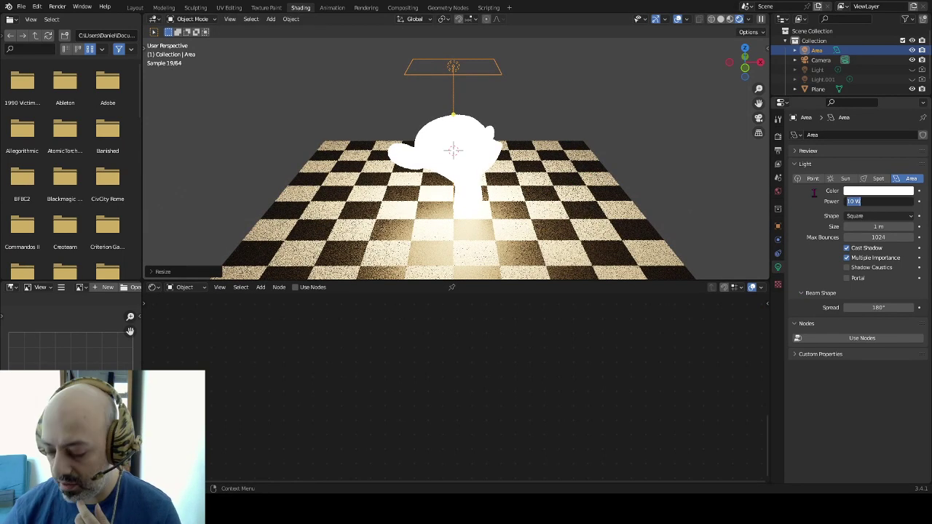
{"action": "key", "text": "Return"}
Lower Suzanne's Emission Strength to 10.
{"action": "left_click", "coordinate": [455, 173]}
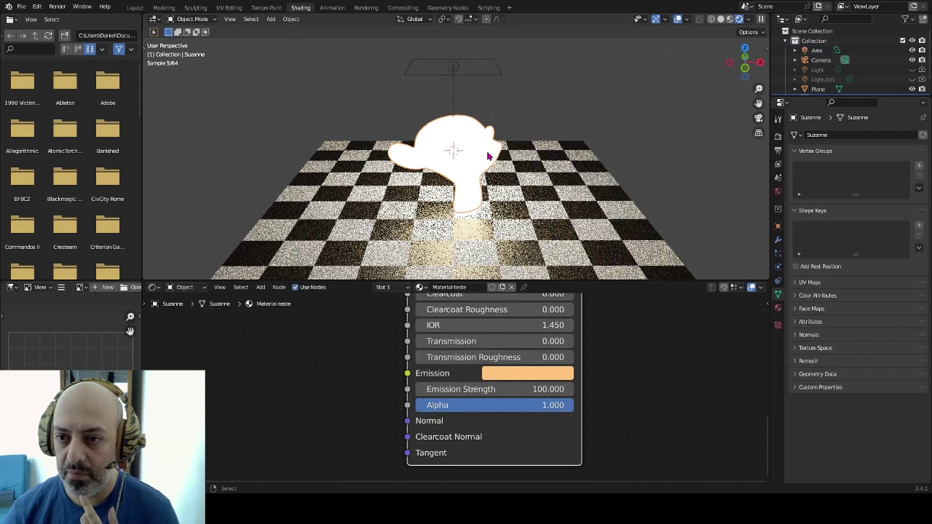
{"action": "left_click", "coordinate": [509, 389]}
{"action": "type", "text": "10"}
{"action": "key", "text": "Return"}
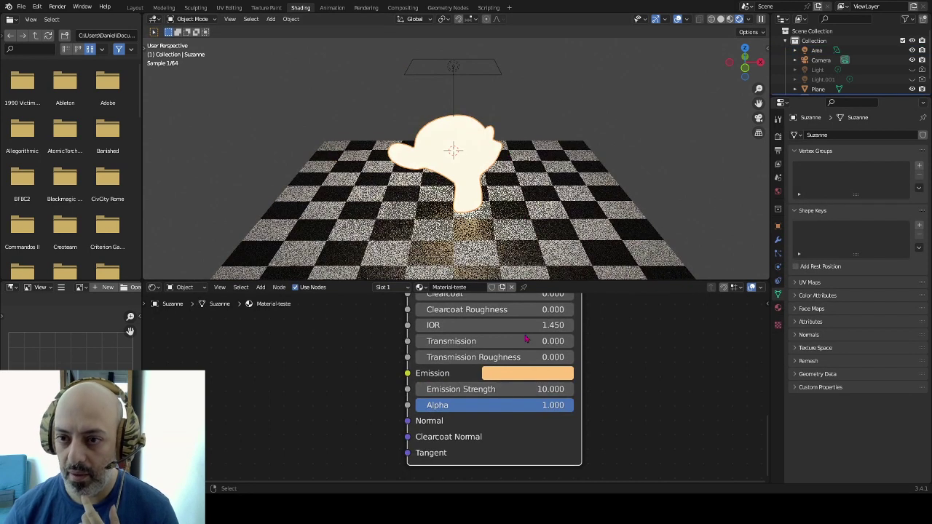
Colour the area light blue and move it further left.
{"action": "left_click", "coordinate": [457, 67]}
{"action": "left_click", "coordinate": [877, 191]}
{"action": "left_click", "coordinate": [883, 88]}
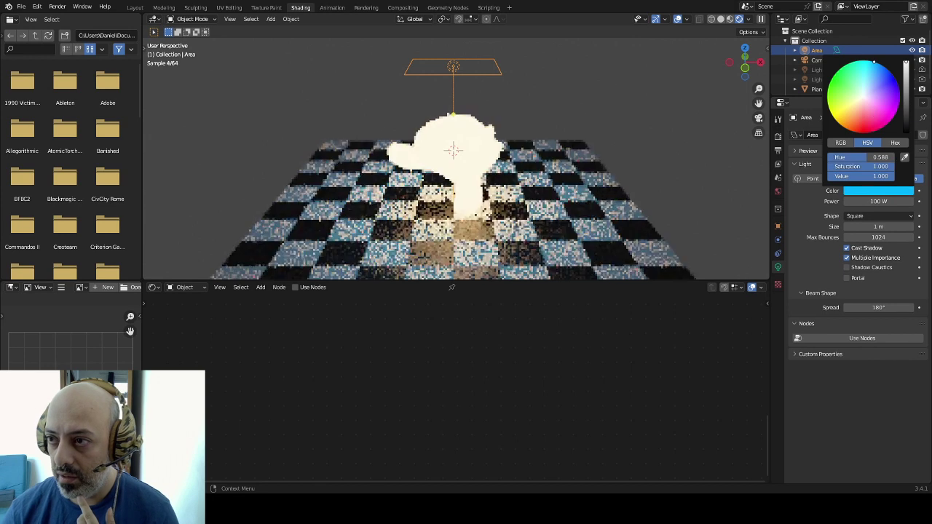
{"action": "left_click_drag", "start_coordinate": [453, 67], "coordinate": [357, 67]}
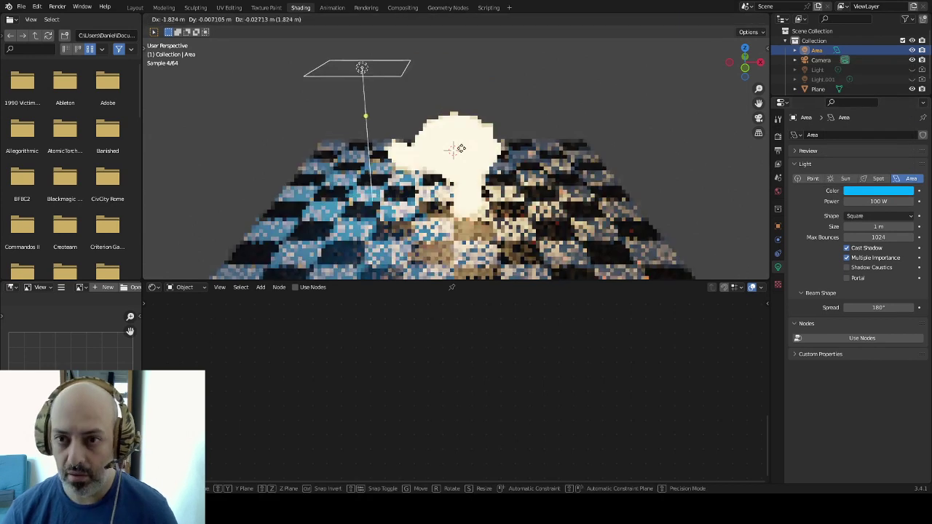
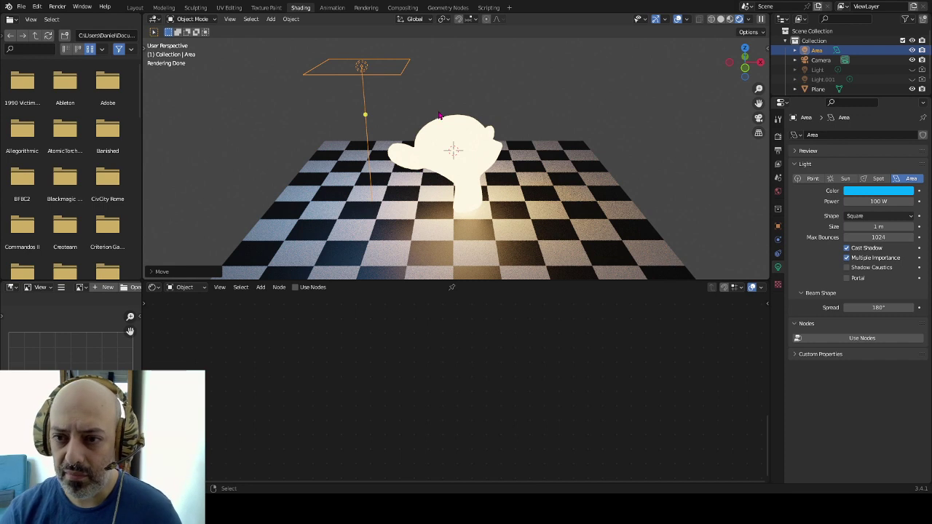
Add a Checker Texture to Suzanne's material and link its Color into Emission.
{"action": "left_click", "coordinate": [455, 128]}
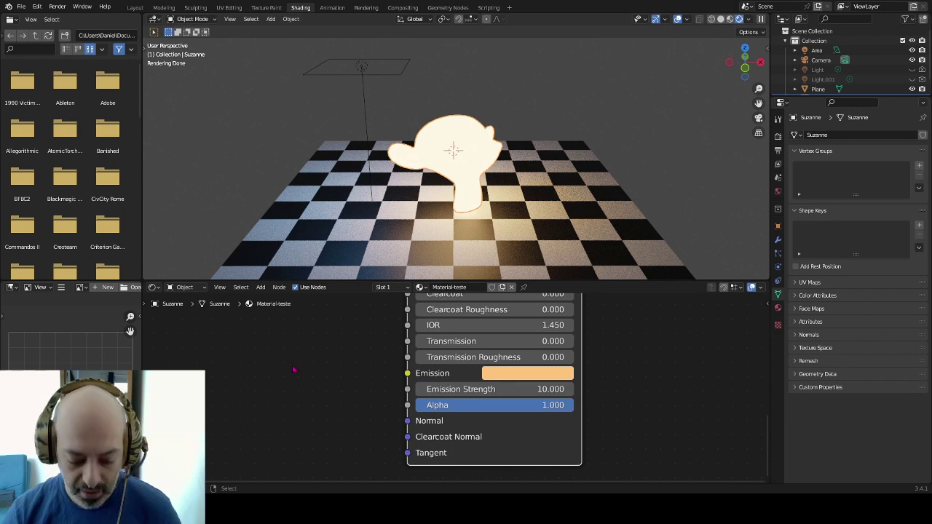
{"action": "key", "text": "shift+a"}
{"action": "left_click", "coordinate": [246, 351]}
{"action": "type", "text": "che"}
{"action": "left_click", "coordinate": [298, 365]}
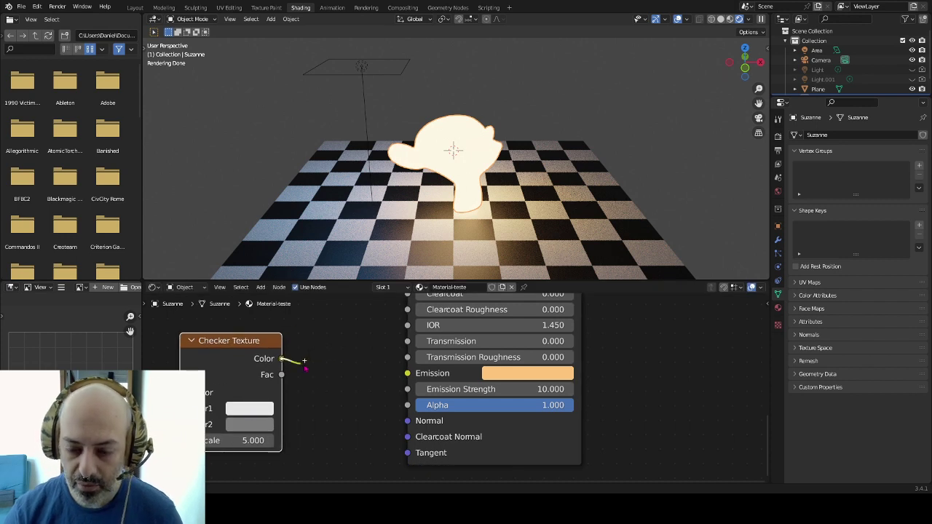
{"action": "left_click_drag", "start_coordinate": [281, 358], "coordinate": [407, 373]}
Set the checker's Color1 to bright green and Color2 to magenta.
{"action": "left_click", "coordinate": [264, 411]}
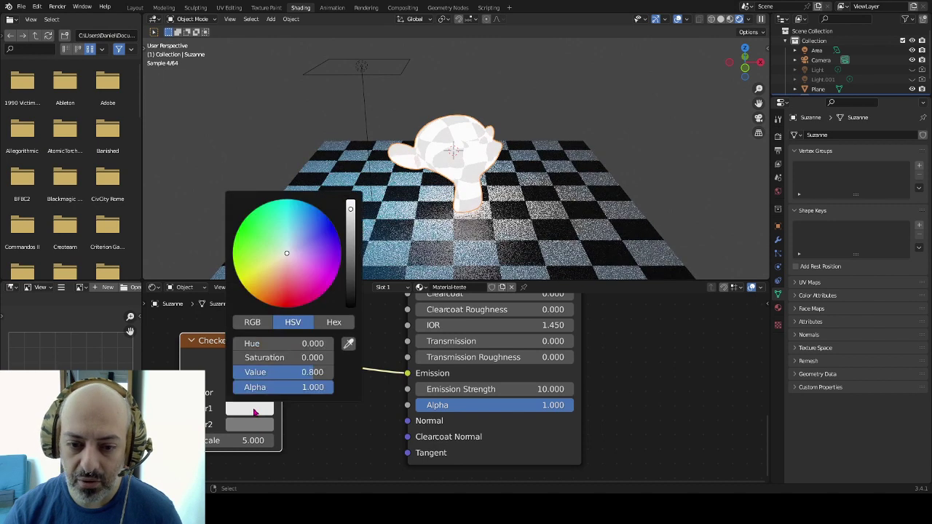
{"action": "left_click", "coordinate": [249, 409]}
{"action": "left_click_drag", "start_coordinate": [253, 265], "coordinate": [241, 226]}
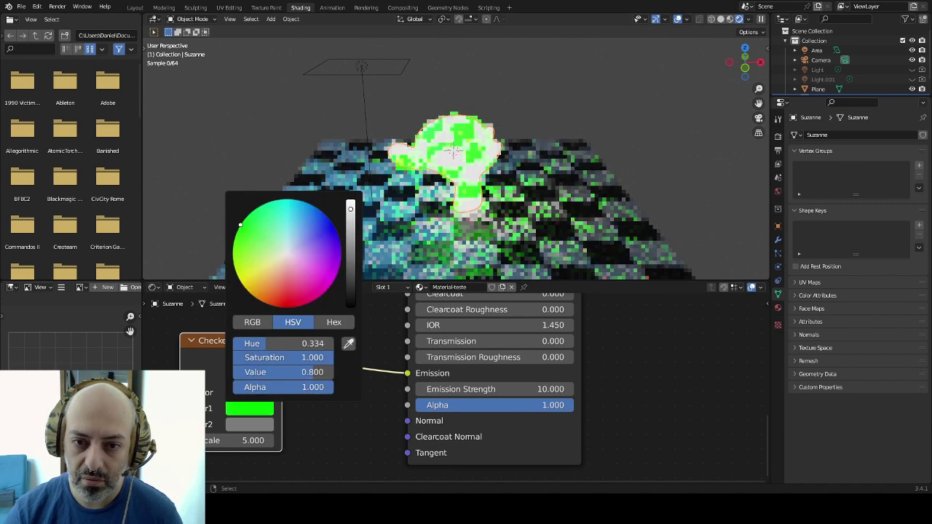
{"action": "left_click", "coordinate": [245, 423]}
{"action": "mouse_move", "coordinate": [287, 268]}
{"action": "left_mouse_down"}
{"action": "mouse_move", "coordinate": [345, 259]}
{"action": "mouse_move", "coordinate": [350, 220]}
{"action": "left_mouse_up"}
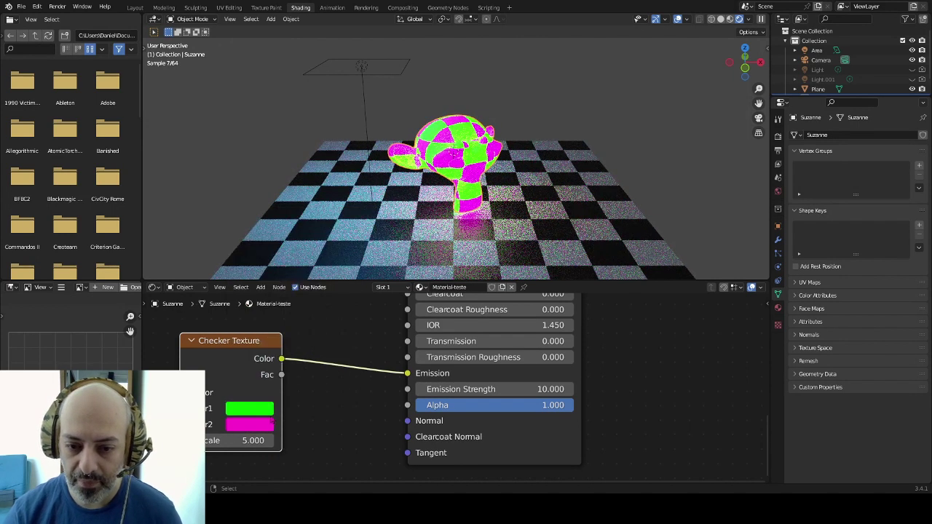
Set the checker Scale to 25, then delete the area light.
{"action": "double_click", "coordinate": [251, 440]}
{"action": "key", "text": "BackSpace"}
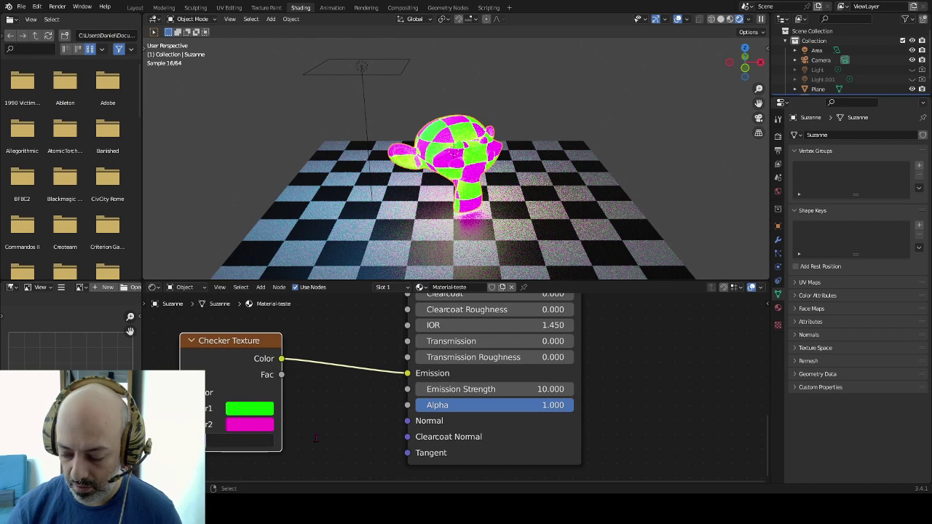
{"action": "type", "text": "25"}
{"action": "key", "text": "Return"}
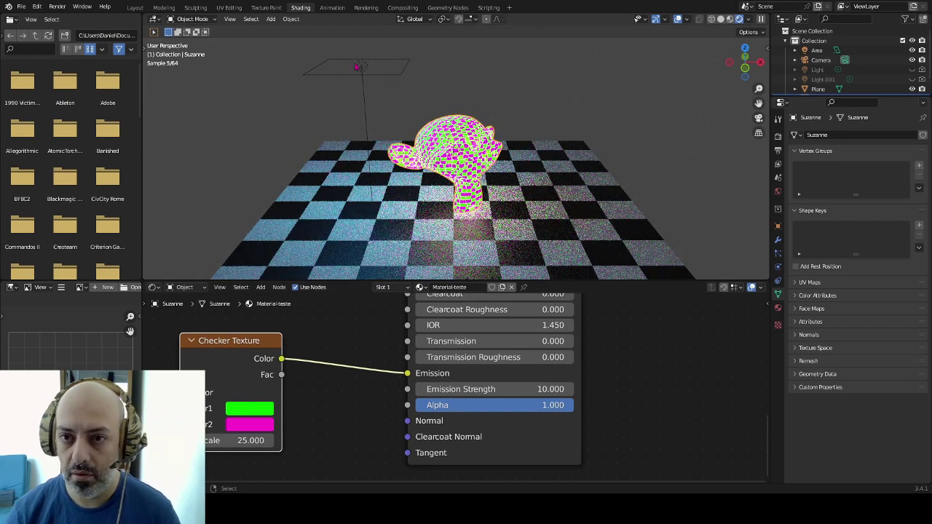
{"action": "left_click", "coordinate": [352, 63]}
{"action": "key", "text": "Delete"}
Select Suzanne in the viewport so its material nodes are active again.
{"action": "left_click", "coordinate": [451, 167]}
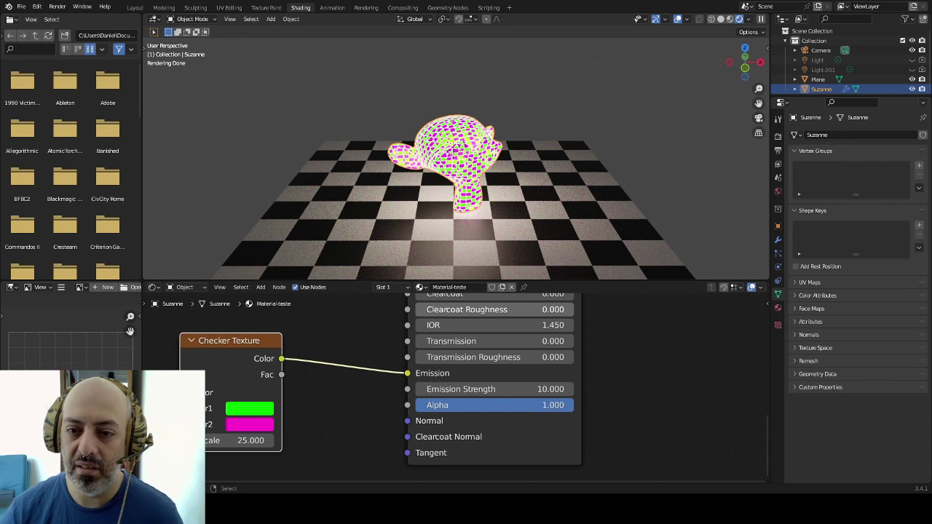
Disconnect and delete the Checker Texture node, and set the emission colour to black.
{"action": "left_click_drag", "start_coordinate": [407, 373], "coordinate": [386, 383]}
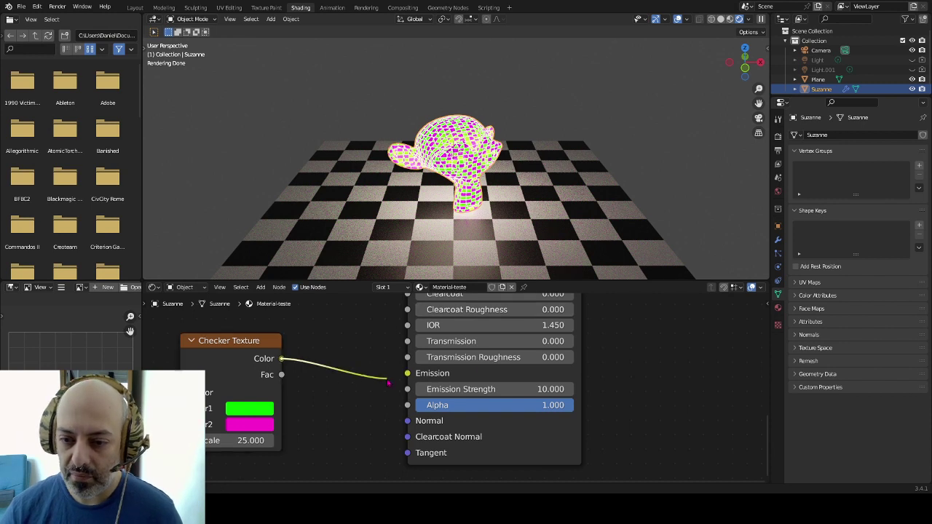
{"action": "key", "text": "x"}
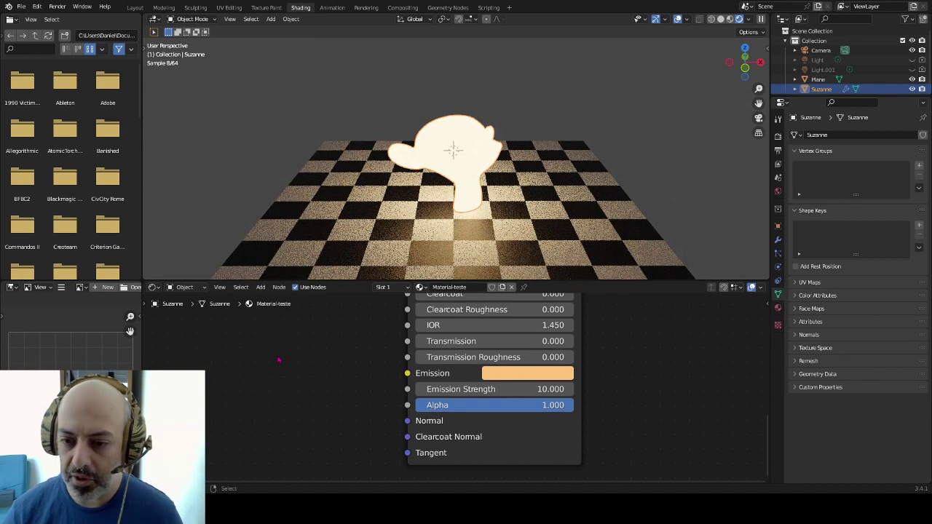
{"action": "left_click", "coordinate": [494, 377]}
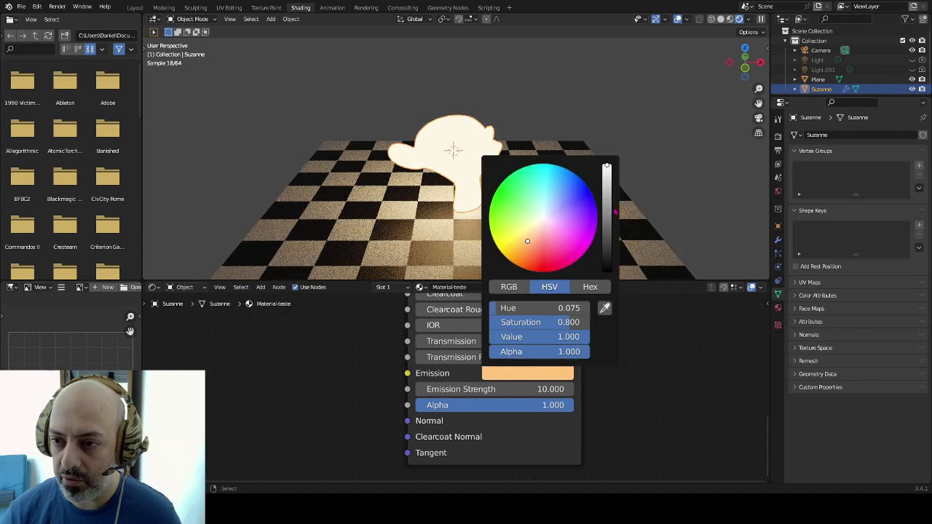
{"action": "left_click_drag", "start_coordinate": [615, 212], "coordinate": [610, 271]}
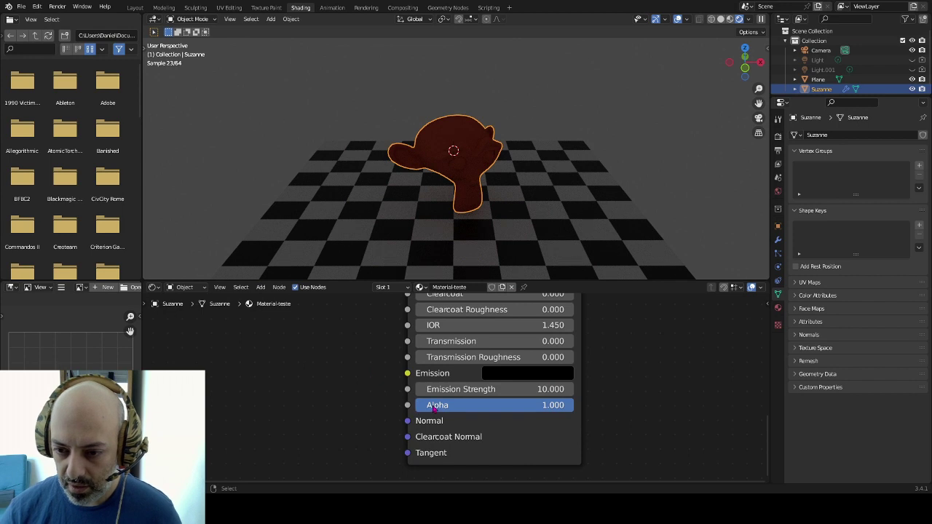
Re-enable the hidden lights and drag the material's Alpha down to 0.
{"action": "scroll", "coordinate": [492, 410], "scroll_direction": "up", "scroll_amount": 1}
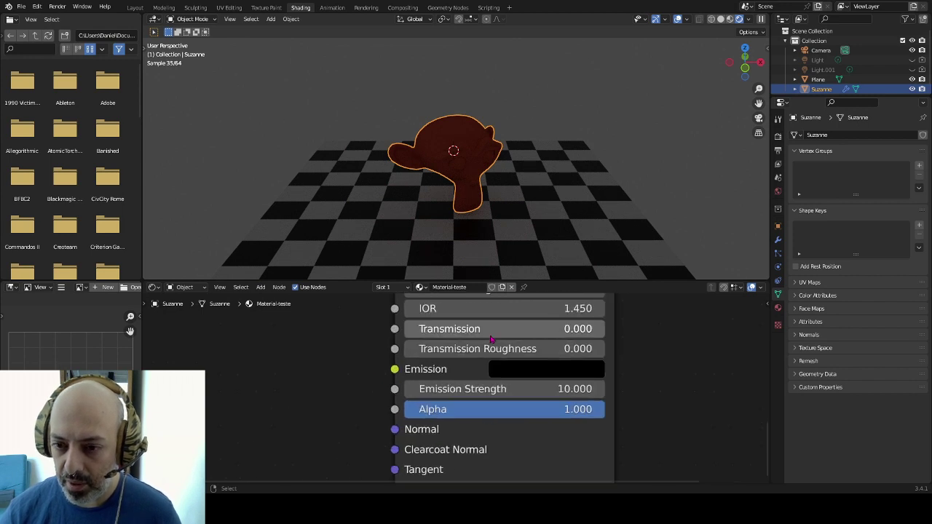
{"action": "scroll", "coordinate": [492, 410], "scroll_direction": "down", "scroll_amount": 2}
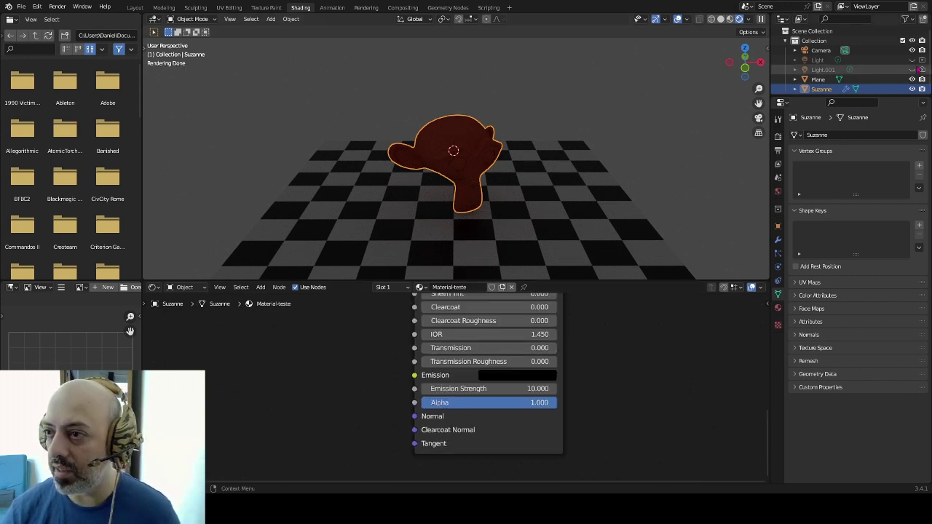
{"action": "left_click", "coordinate": [912, 61]}
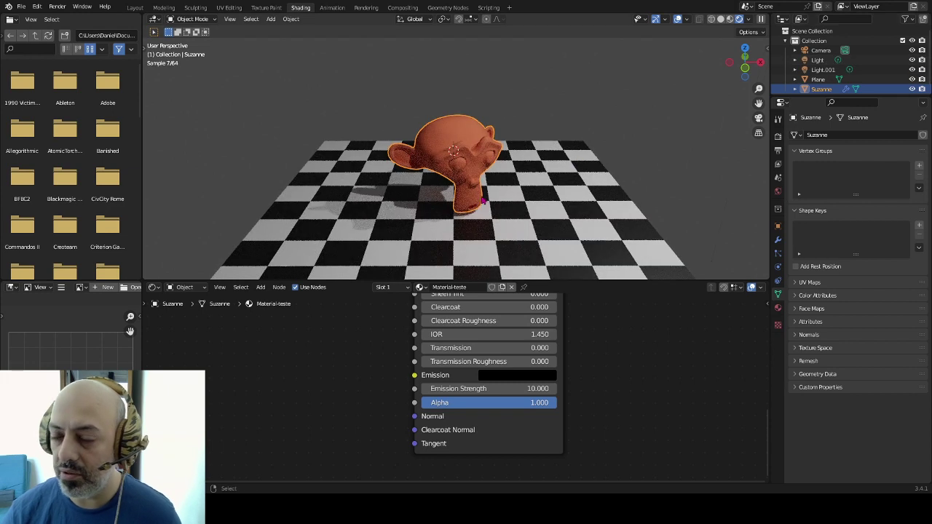
{"action": "scroll", "coordinate": [491, 198], "scroll_direction": "up", "scroll_amount": 3}
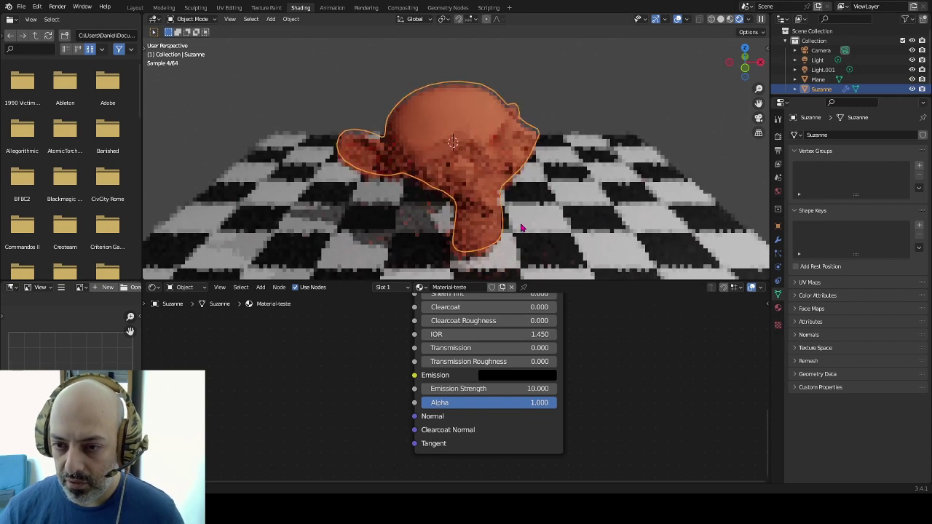
{"action": "middle_click_drag", "start_coordinate": [510, 240], "coordinate": [511, 226], "text": "shift"}
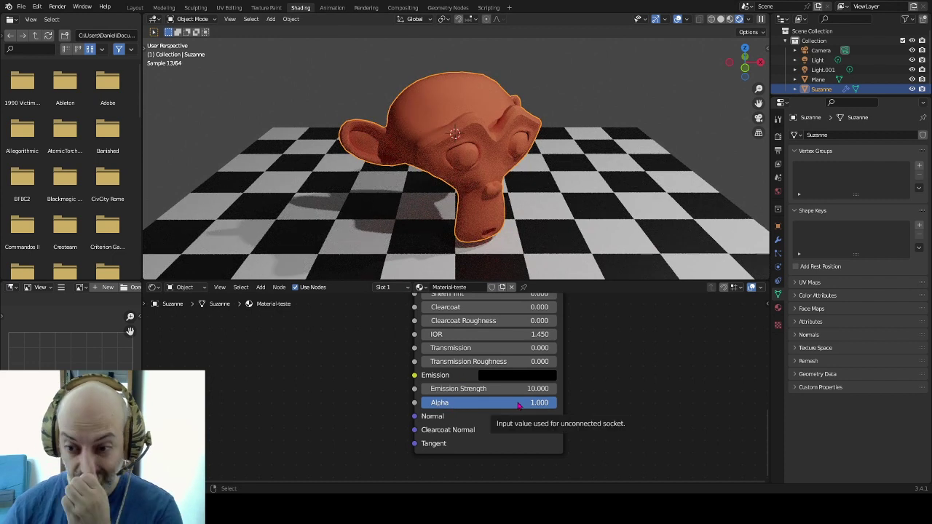
{"action": "left_click_drag", "start_coordinate": [507, 405], "coordinate": [412, 407]}
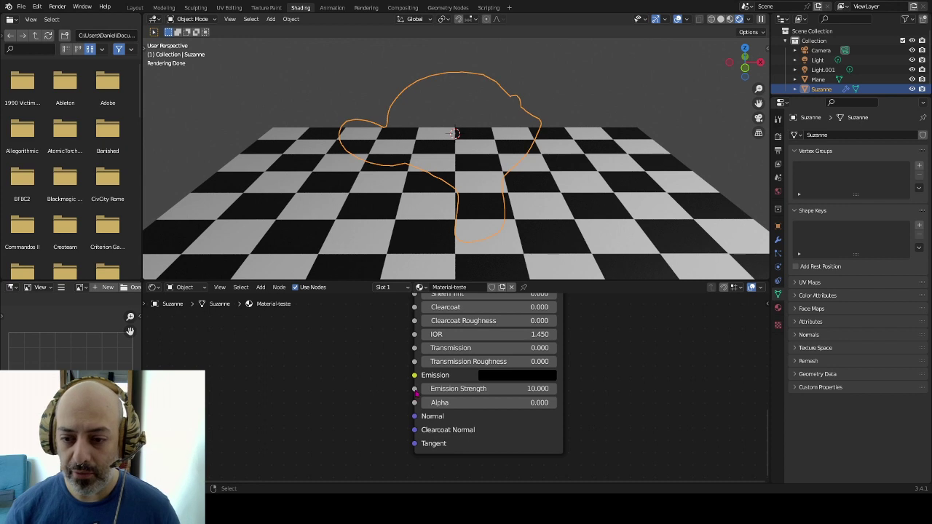
Enter 0.5 in the Principled BSDF Alpha field.
{"action": "double_click", "coordinate": [481, 403]}
{"action": "key", "text": "BackSpace"}
{"action": "type", "text": "0.5"}
{"action": "key", "text": "Return"}
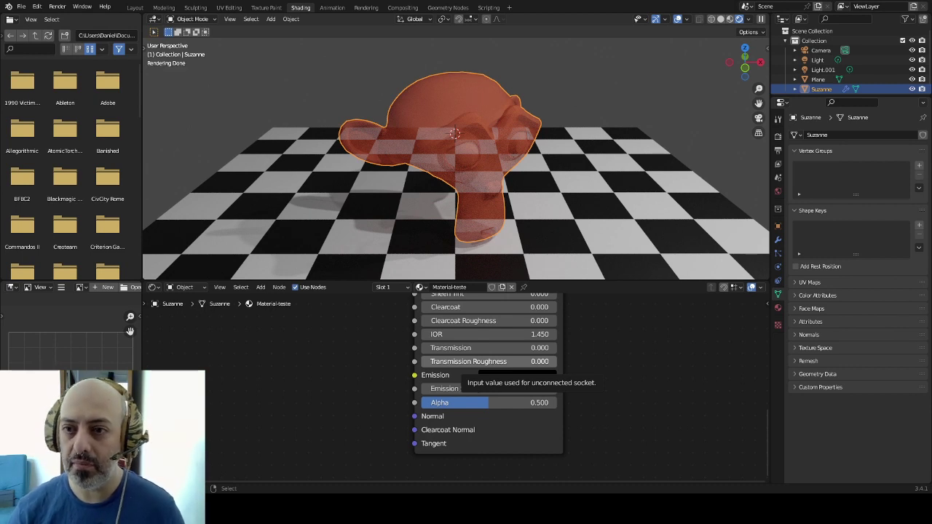
Add a Noise Texture node and drive the shader's Alpha from its Fac output.
{"action": "key", "text": "shift+a"}
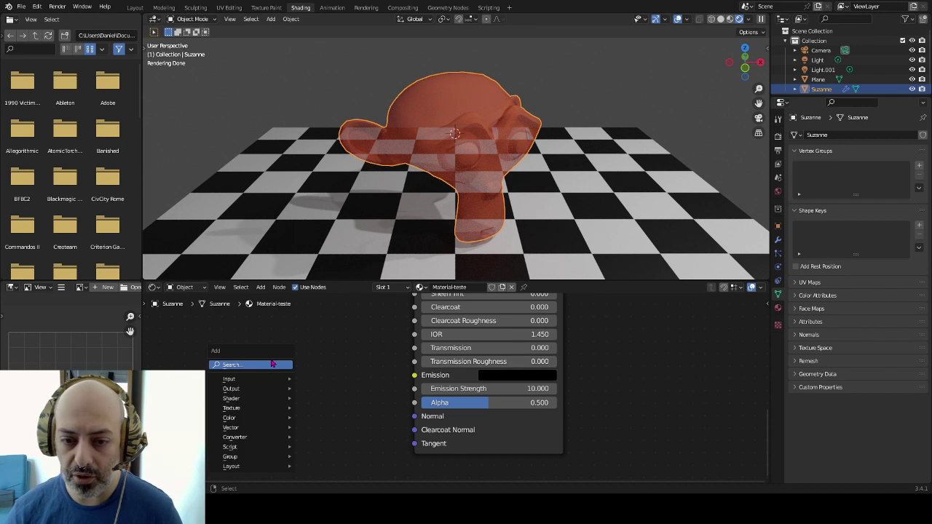
{"action": "left_click", "coordinate": [268, 364]}
{"action": "type", "text": "text"}
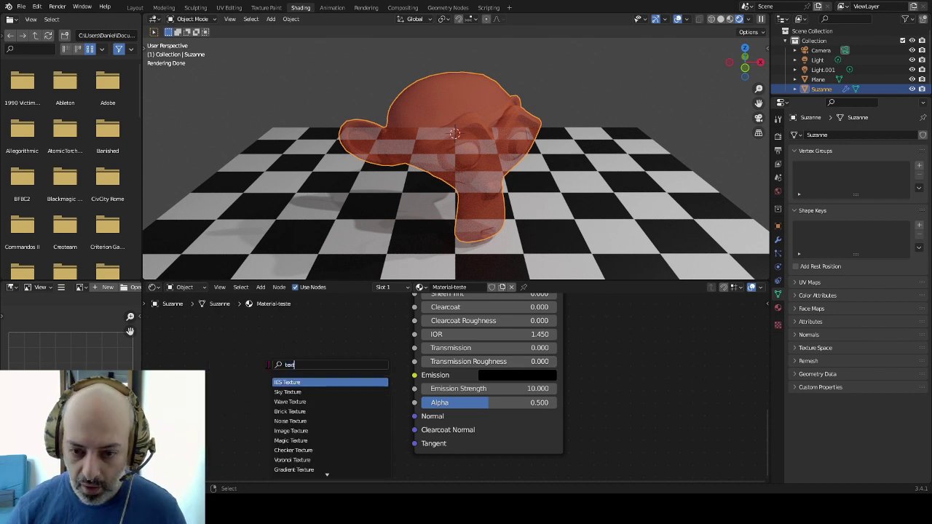
{"action": "left_click", "coordinate": [317, 421]}
{"action": "left_click", "coordinate": [286, 379]}
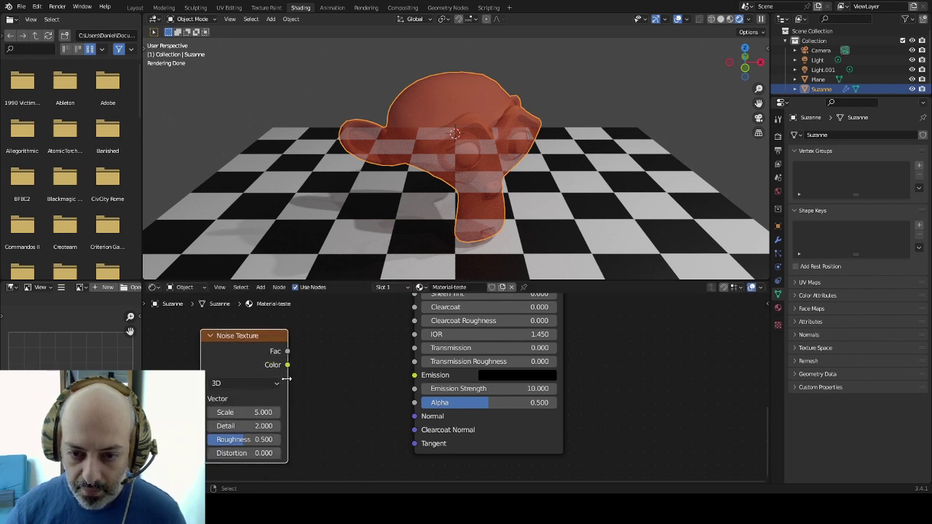
{"action": "left_click_drag", "start_coordinate": [287, 366], "coordinate": [415, 402]}
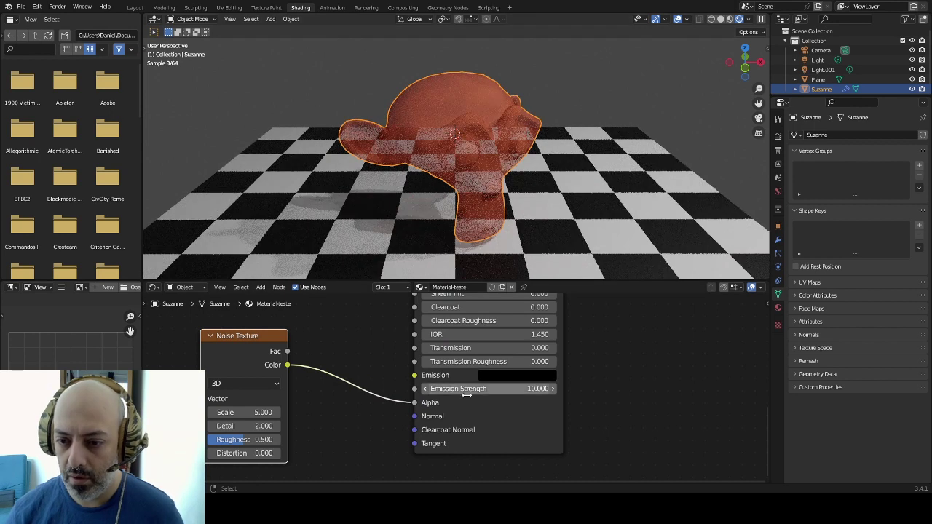
{"action": "left_click_drag", "start_coordinate": [288, 351], "coordinate": [414, 402]}
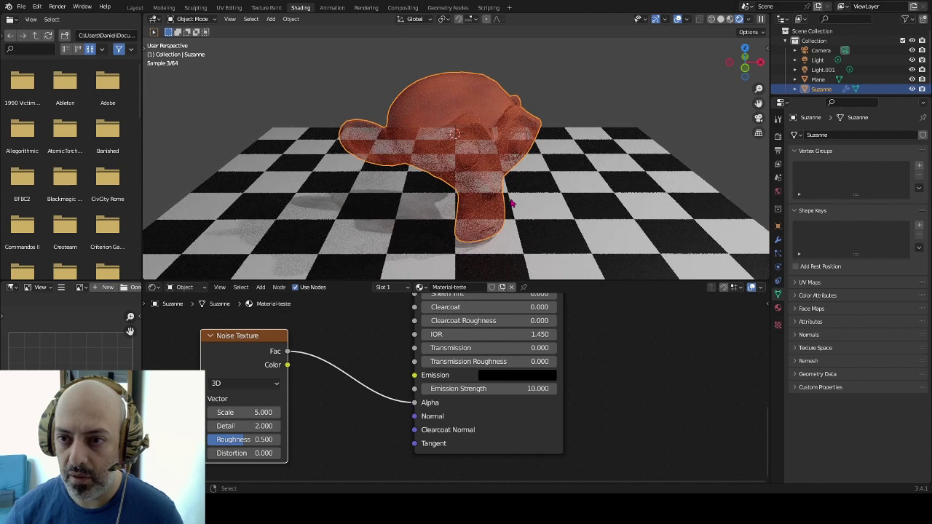
Set the noise Scale to 10, then change it to 1.
{"action": "middle_click_drag", "start_coordinate": [496, 216], "coordinate": [452, 219]}
{"action": "left_click", "coordinate": [248, 412]}
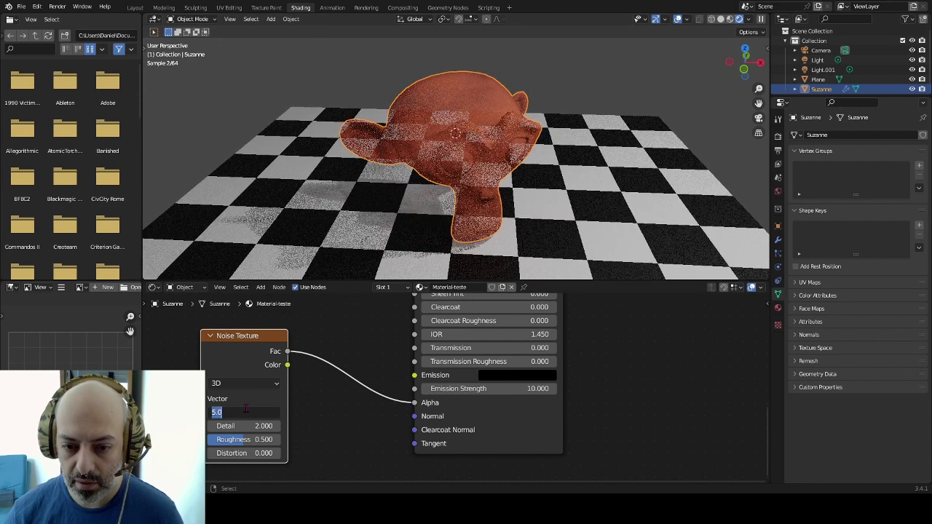
{"action": "type", "text": "10"}
{"action": "key", "text": "Return"}
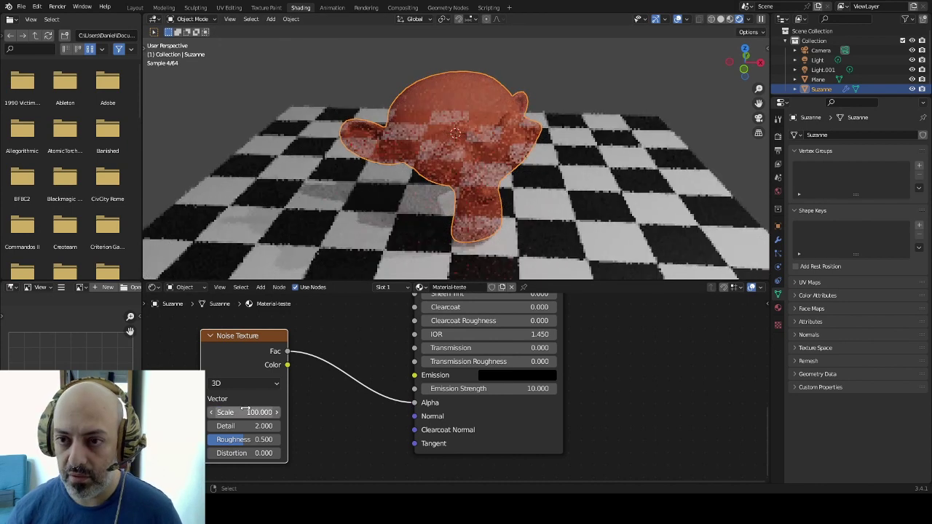
{"action": "left_click", "coordinate": [246, 412]}
{"action": "type", "text": "1"}
{"action": "key", "text": "Return"}
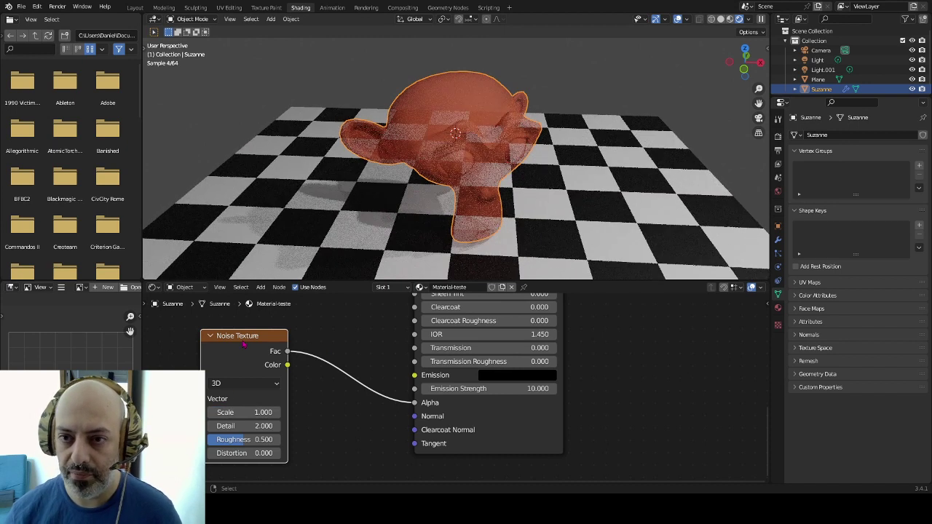
Delete the Noise Texture node and search the add-node list for 'tex'.
{"action": "key", "text": "x"}
{"action": "key", "text": "shift+a"}
{"action": "type", "text": "tex"}
Add a Checker Texture node and connect its Fac to the shader's Alpha.
{"action": "left_click", "coordinate": [276, 423]}
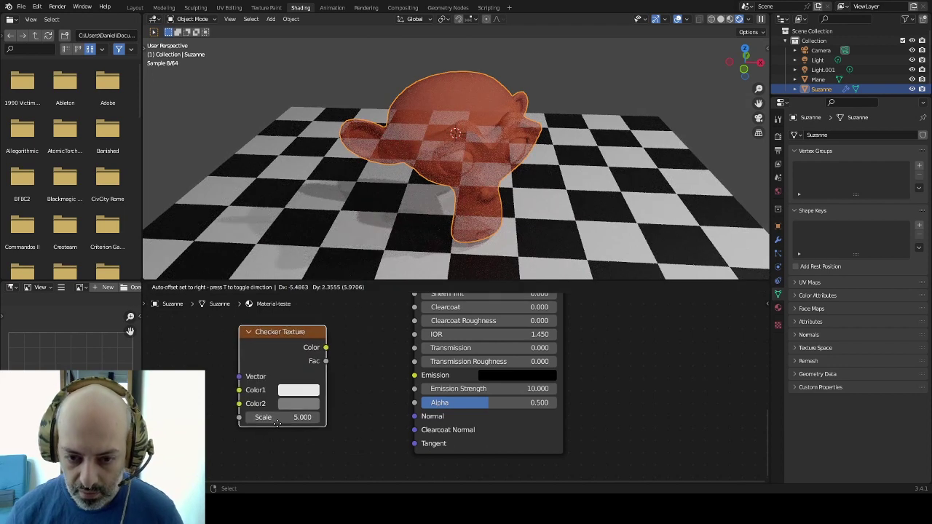
{"action": "left_click", "coordinate": [250, 442]}
{"action": "left_click_drag", "start_coordinate": [300, 379], "coordinate": [415, 403]}
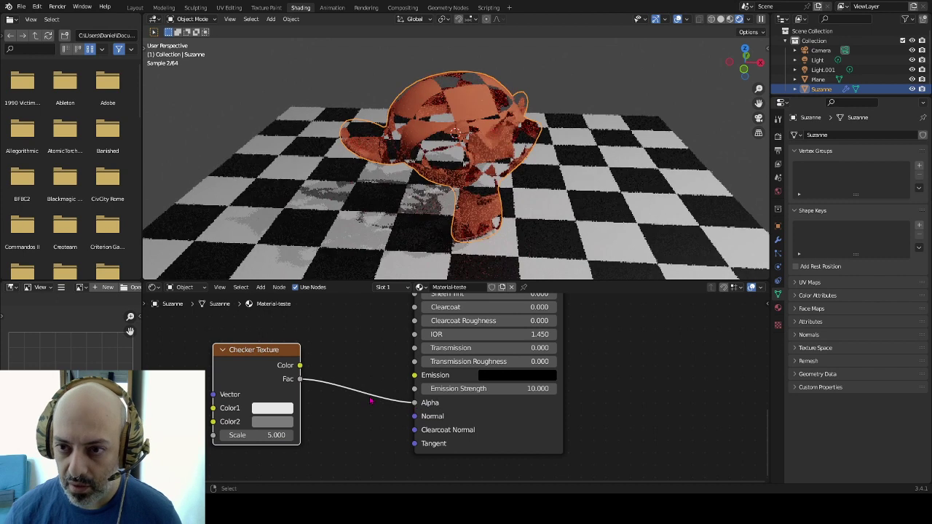
Set the checker Scale to 25 and darken Color2 to pure black.
{"action": "left_click", "coordinate": [256, 435]}
{"action": "type", "text": "25"}
{"action": "key", "text": "Return"}
{"action": "left_click", "coordinate": [276, 428]}
{"action": "left_click", "coordinate": [276, 427]}
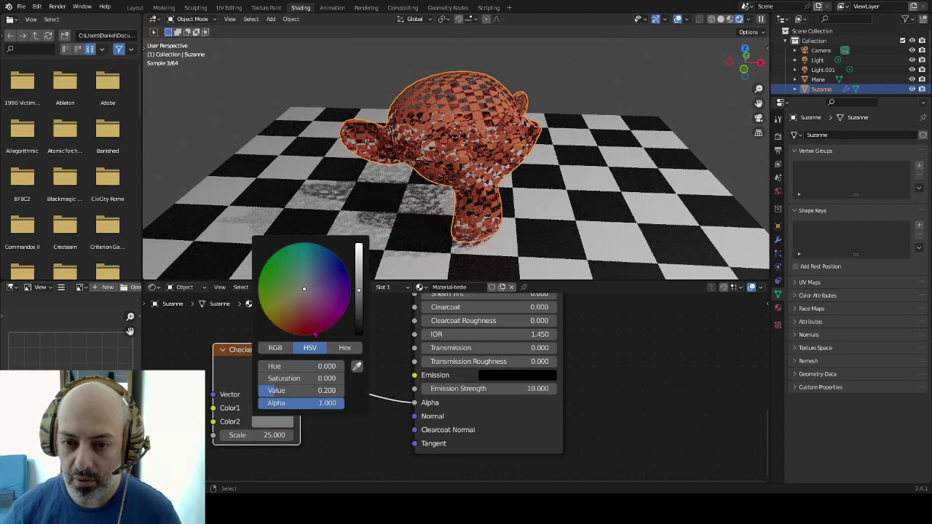
{"action": "left_click_drag", "start_coordinate": [361, 300], "coordinate": [359, 332]}
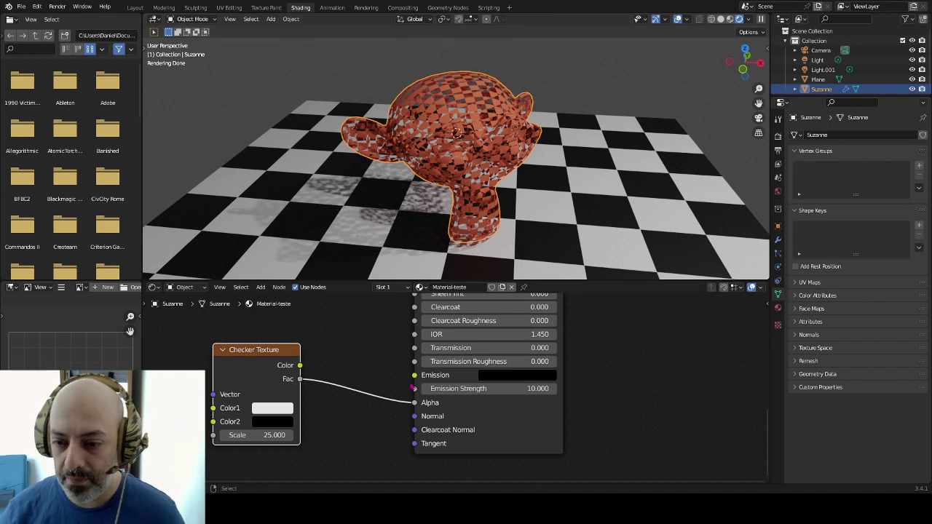
{"action": "middle_click_drag", "start_coordinate": [468, 417], "coordinate": [499, 374]}
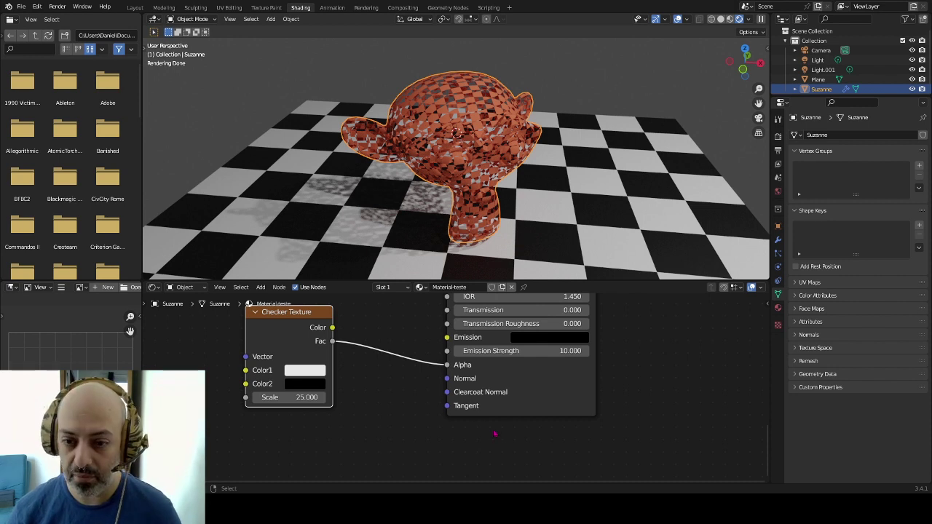
Delete the Checker Texture node and restore Alpha to 1 so Suzanne is opaque.
{"action": "left_click_drag", "start_coordinate": [449, 365], "coordinate": [345, 350]}
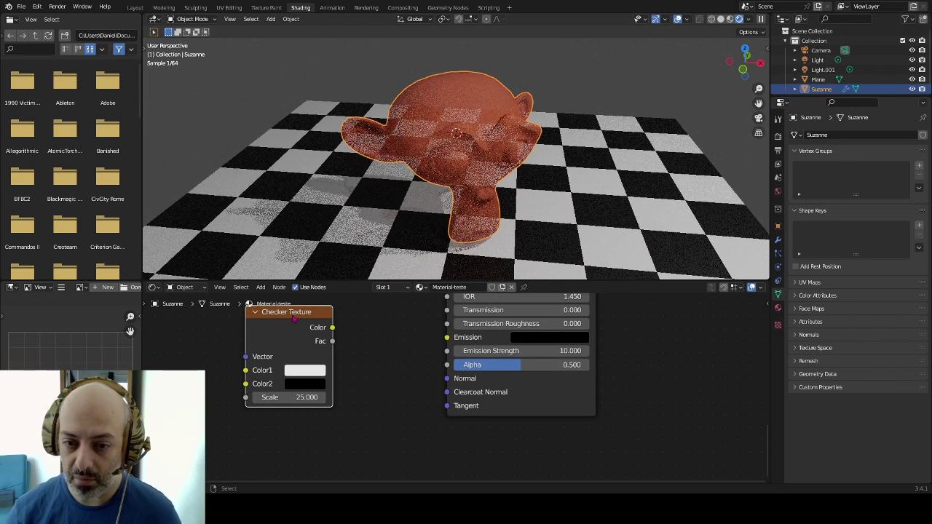
{"action": "key", "text": "x"}
{"action": "scroll", "coordinate": [452, 343], "scroll_direction": "down", "scroll_amount": 3}
{"action": "scroll", "coordinate": [509, 335], "scroll_direction": "down", "scroll_amount": 2}
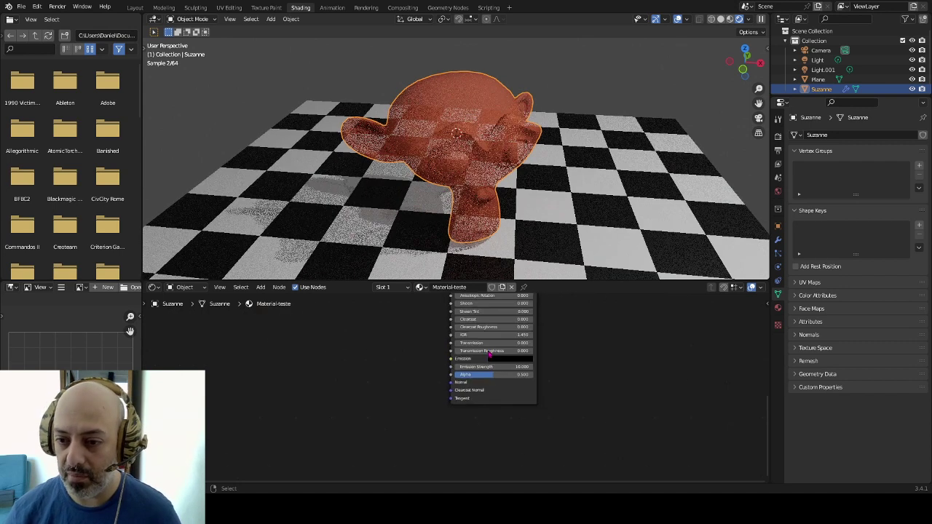
{"action": "middle_click_drag", "start_coordinate": [549, 325], "coordinate": [534, 399]}
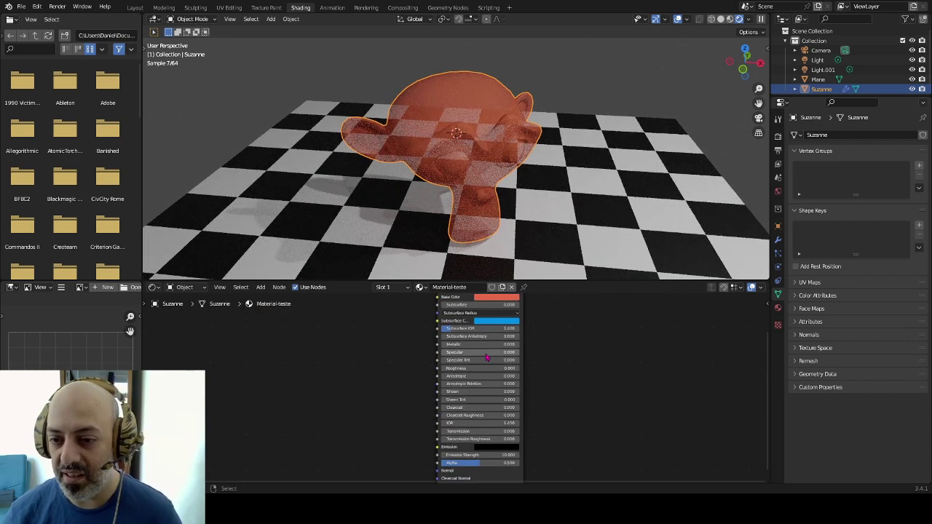
{"action": "middle_click_drag", "start_coordinate": [567, 353], "coordinate": [552, 366]}
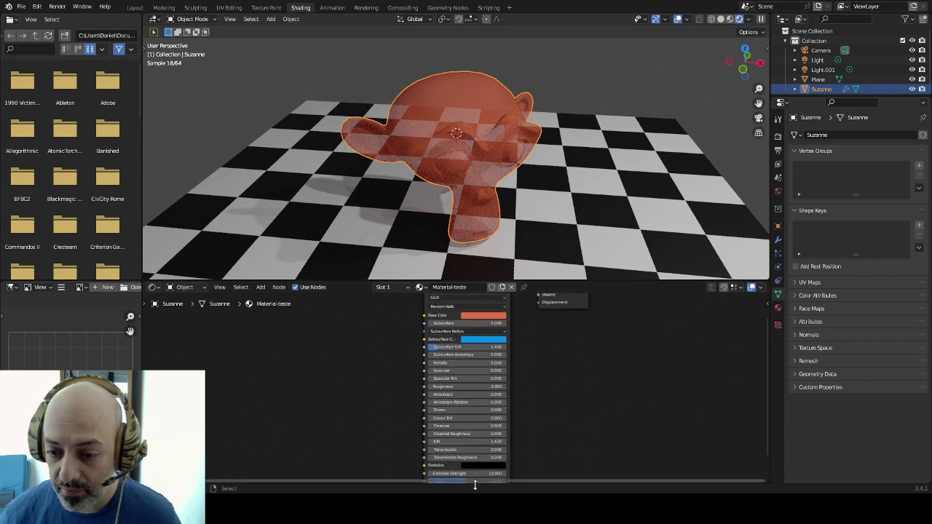
{"action": "middle_click_drag", "start_coordinate": [545, 439], "coordinate": [547, 412]}
{"action": "key", "text": "ctrl+z"}
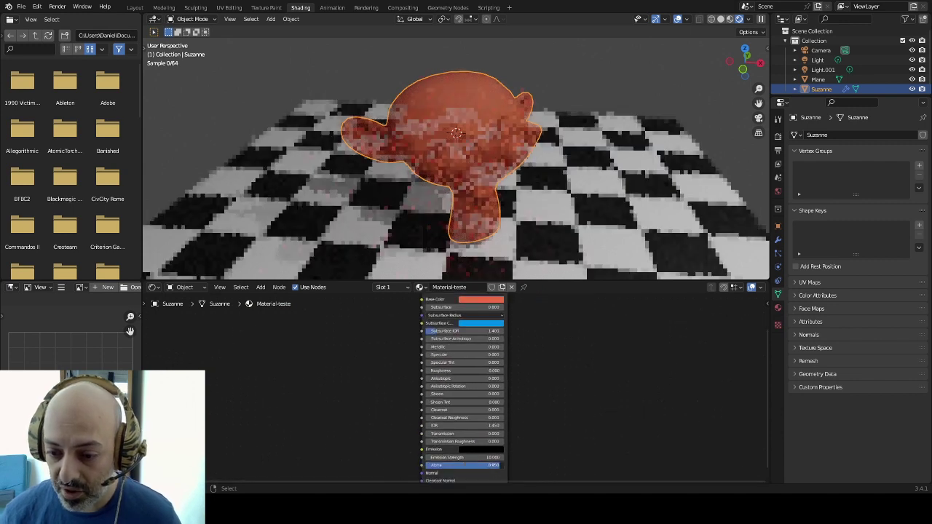
Raise Specular to 0.668 and Roughness to 0.245.
{"action": "middle_click_drag", "start_coordinate": [530, 378], "coordinate": [534, 376]}
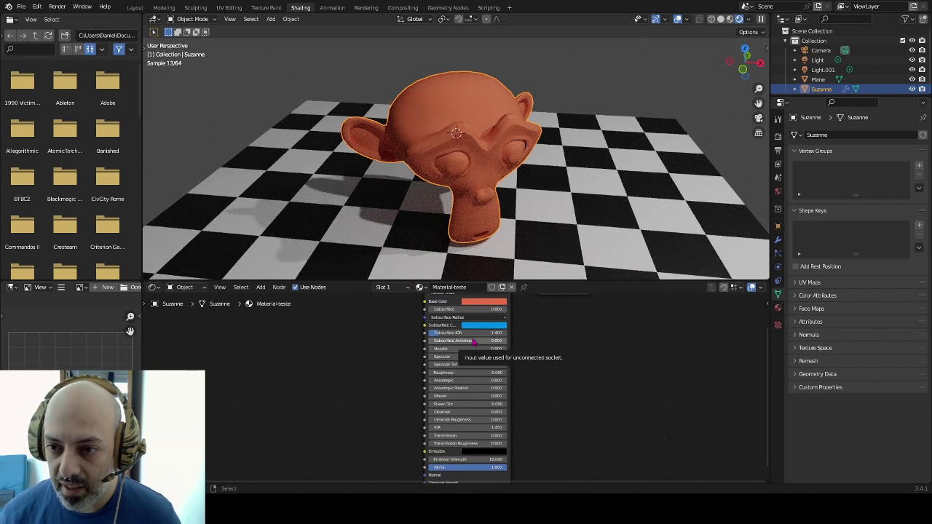
{"action": "mouse_move", "coordinate": [461, 357]}
{"action": "left_mouse_down"}
{"action": "mouse_move", "coordinate": [481, 357]}
{"action": "mouse_move", "coordinate": [466, 372]}
{"action": "mouse_move", "coordinate": [499, 357]}
{"action": "left_mouse_up"}
{"action": "middle_click_drag", "start_coordinate": [538, 342], "coordinate": [551, 386]}
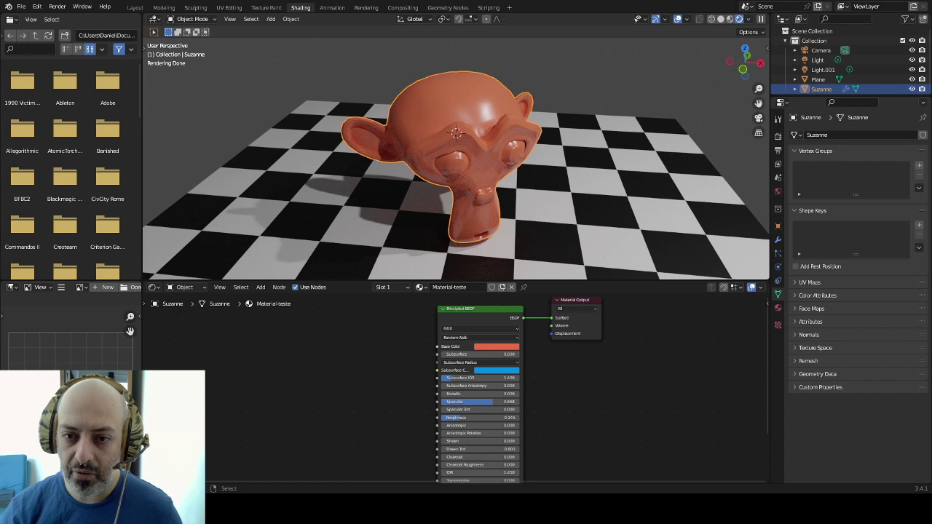
{"action": "key", "text": "shift+a"}
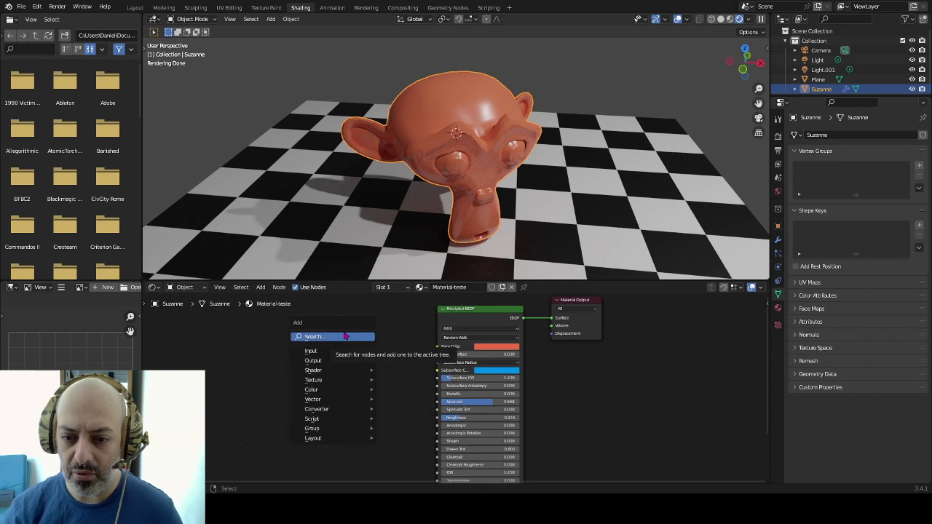
{"action": "key", "text": "Escape"}
{"action": "key", "text": "shift+a"}
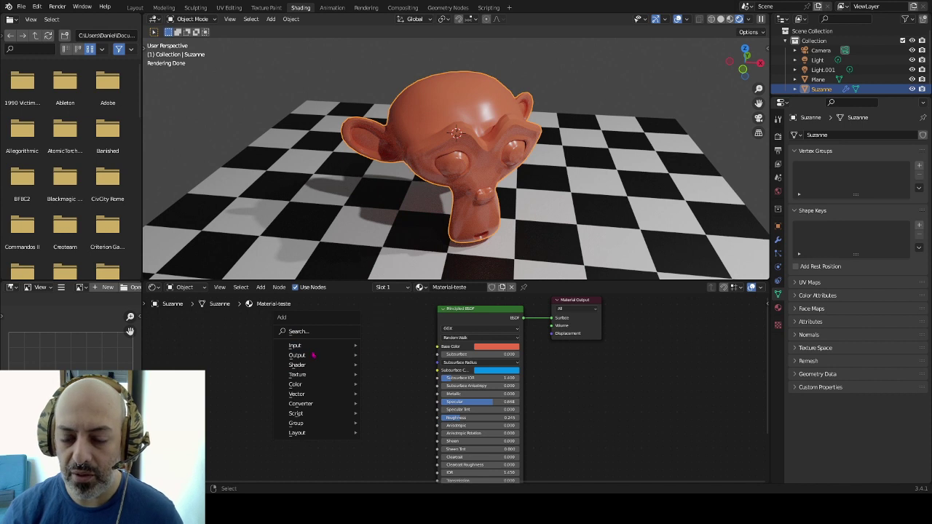
{"action": "key", "text": "Escape"}
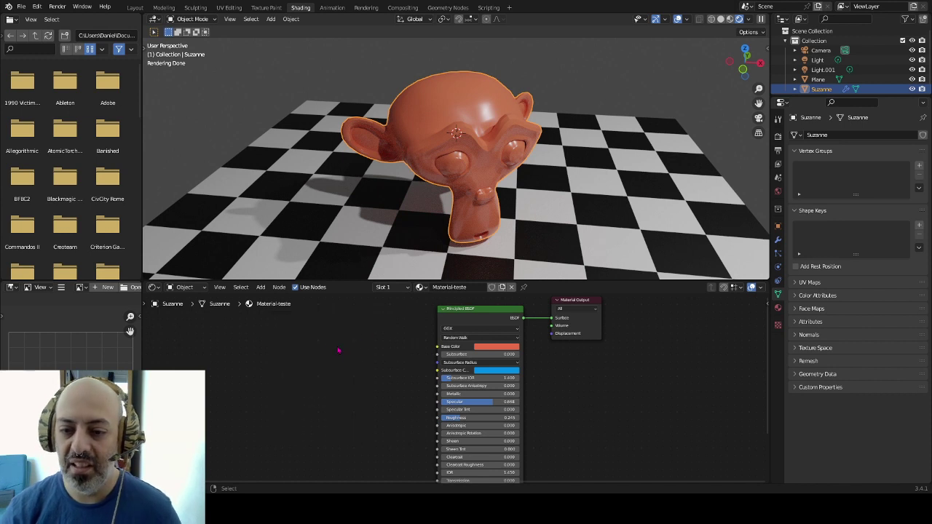
{"action": "key", "text": "shift+a"}
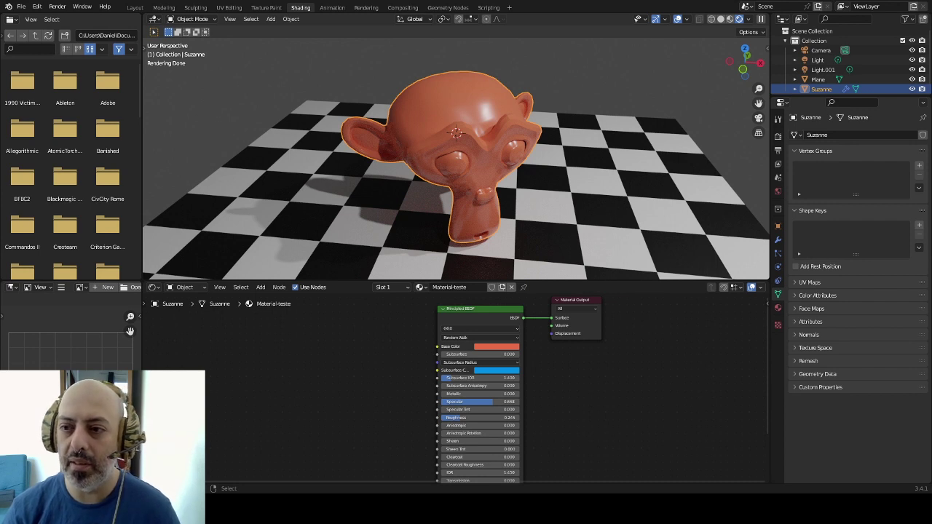
Show Material Properties, nudge the Principled BSDF node left, and switch to the Layout workspace.
{"action": "left_click", "coordinate": [778, 308]}
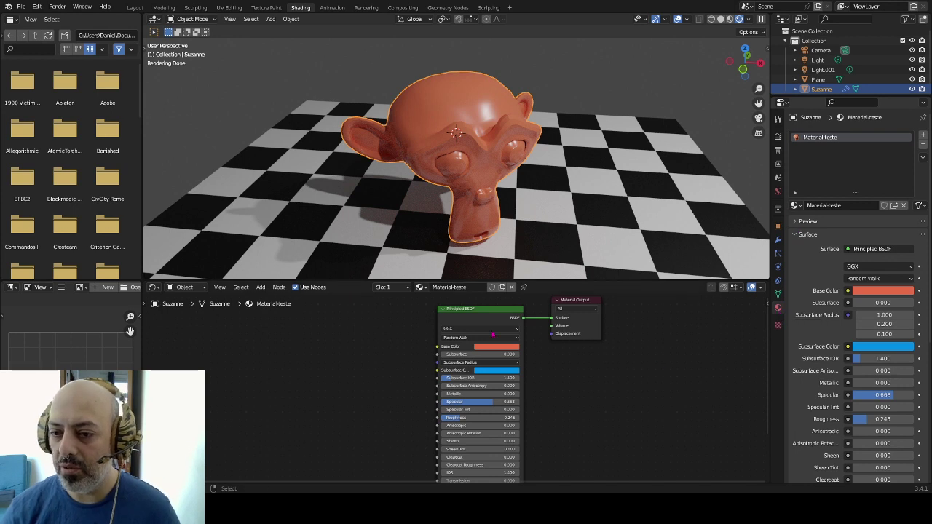
{"action": "left_click_drag", "start_coordinate": [486, 311], "coordinate": [449, 312]}
{"action": "scroll", "coordinate": [859, 305], "scroll_direction": "down", "scroll_amount": 2}
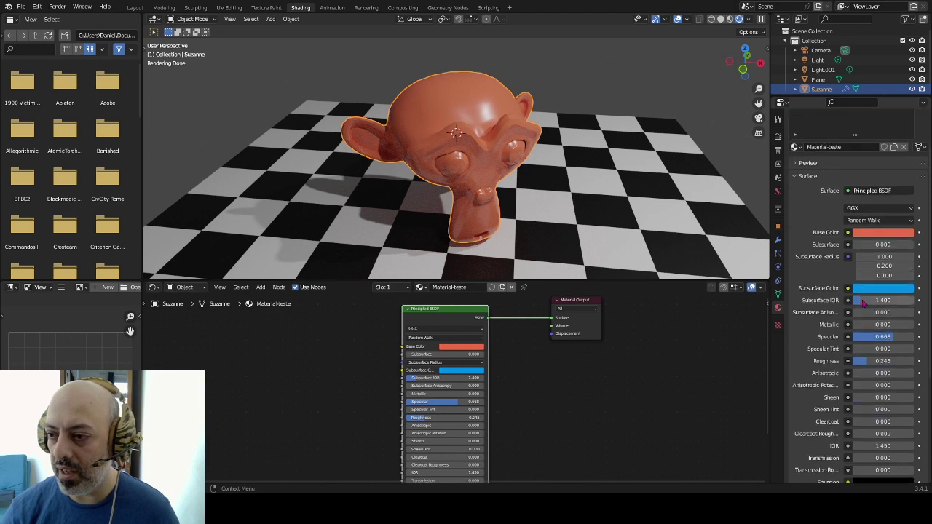
{"action": "scroll", "coordinate": [859, 304], "scroll_direction": "down", "scroll_amount": 3}
{"action": "scroll", "coordinate": [859, 305], "scroll_direction": "down", "scroll_amount": 3}
{"action": "scroll", "coordinate": [859, 305], "scroll_direction": "up", "scroll_amount": 4}
{"action": "scroll", "coordinate": [859, 304], "scroll_direction": "up", "scroll_amount": 4}
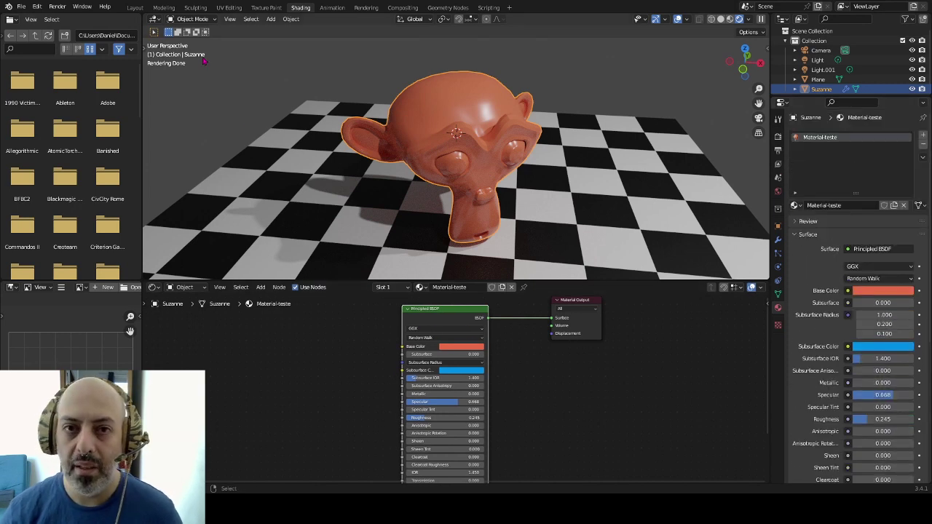
{"action": "left_click", "coordinate": [135, 10]}
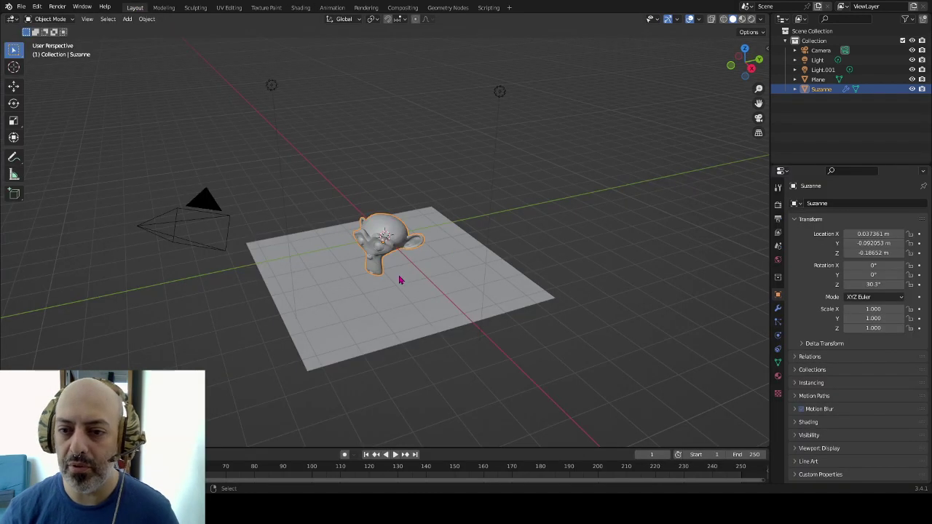
Switch the viewport to Rendered shading, angled over Suzanne and the plane.
{"action": "scroll", "coordinate": [385, 277], "scroll_direction": "up", "scroll_amount": 5}
{"action": "mouse_move", "coordinate": [449, 310]}
{"action": "middle_mouse_down"}
{"action": "mouse_move", "coordinate": [479, 246]}
{"action": "mouse_move", "coordinate": [523, 297]}
{"action": "middle_mouse_up"}
{"action": "left_click", "coordinate": [751, 19]}
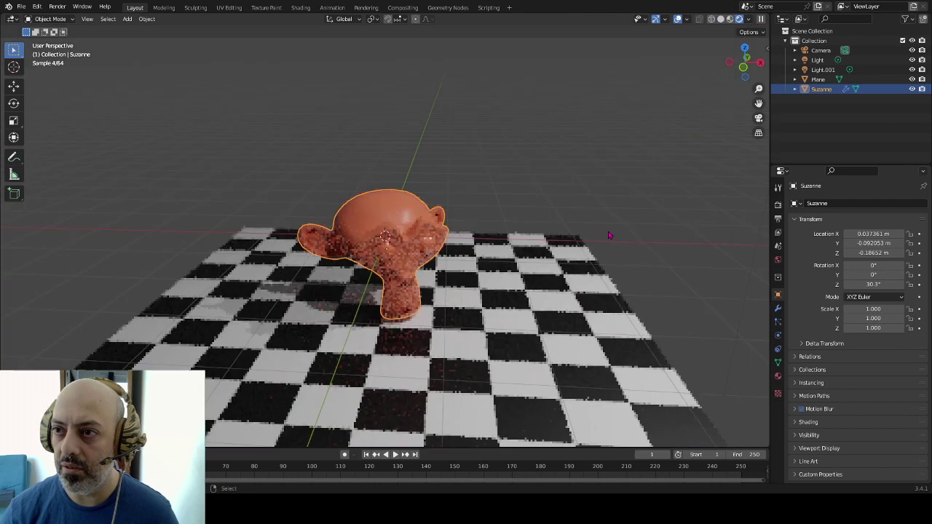
{"action": "mouse_move", "coordinate": [514, 260]}
{"action": "middle_mouse_down"}
{"action": "mouse_move", "coordinate": [514, 273]}
{"action": "mouse_move", "coordinate": [512, 230]}
{"action": "middle_mouse_up"}
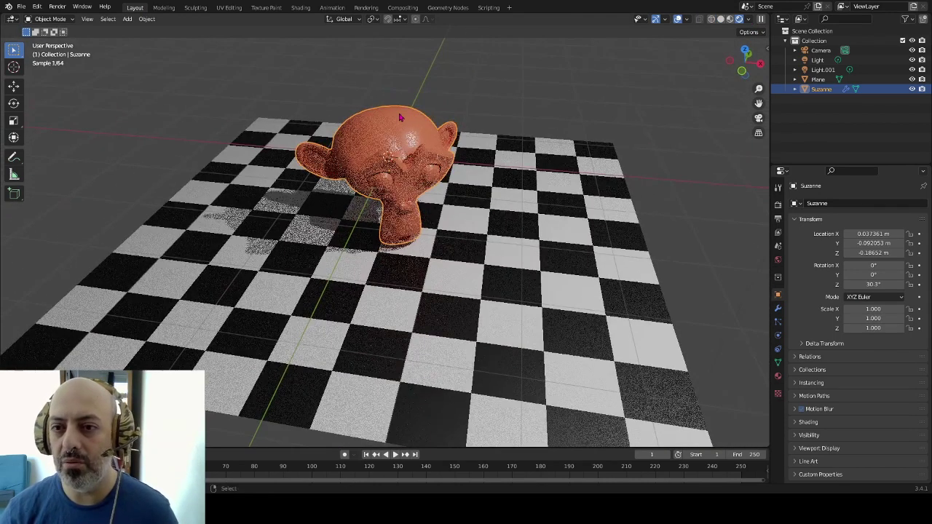
{"action": "left_click", "coordinate": [477, 97]}
{"action": "key", "text": "ctrl+z"}
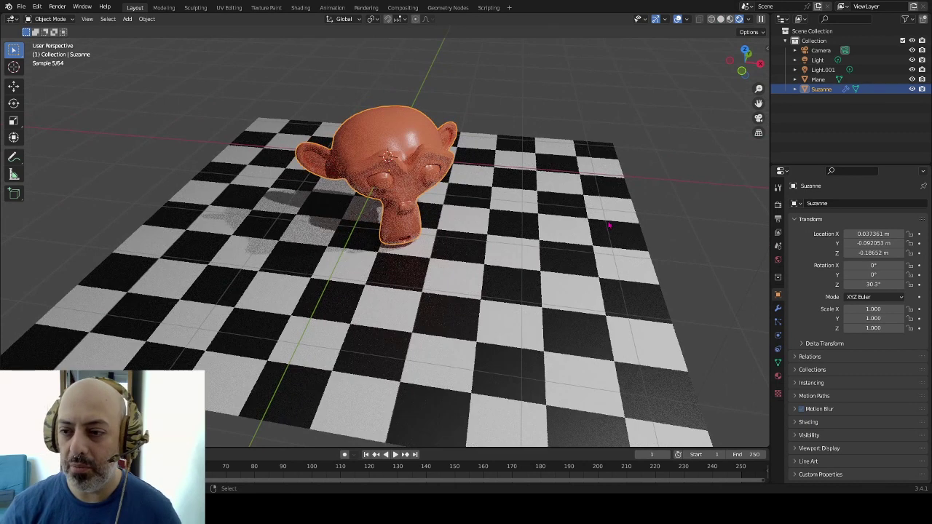
Set Suzanne's material Base Color to light blue.
{"action": "left_click", "coordinate": [777, 375]}
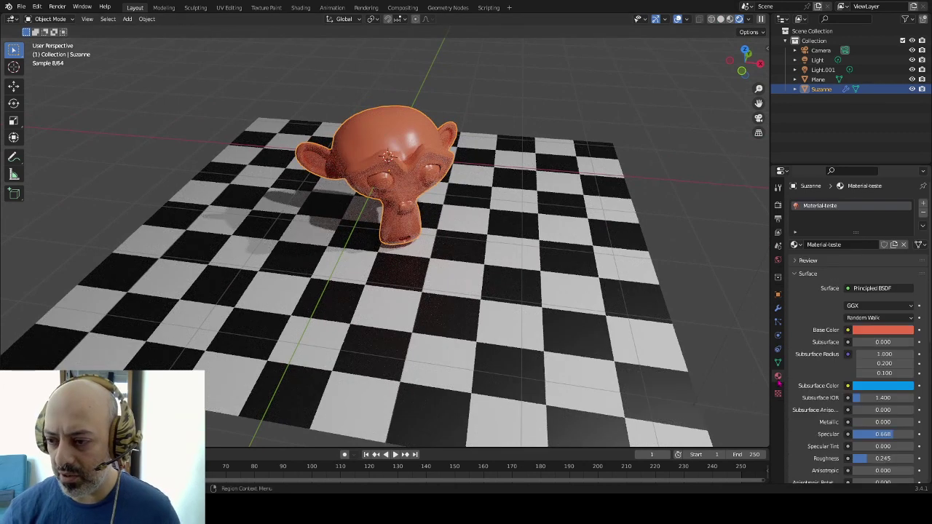
{"action": "left_click", "coordinate": [876, 331]}
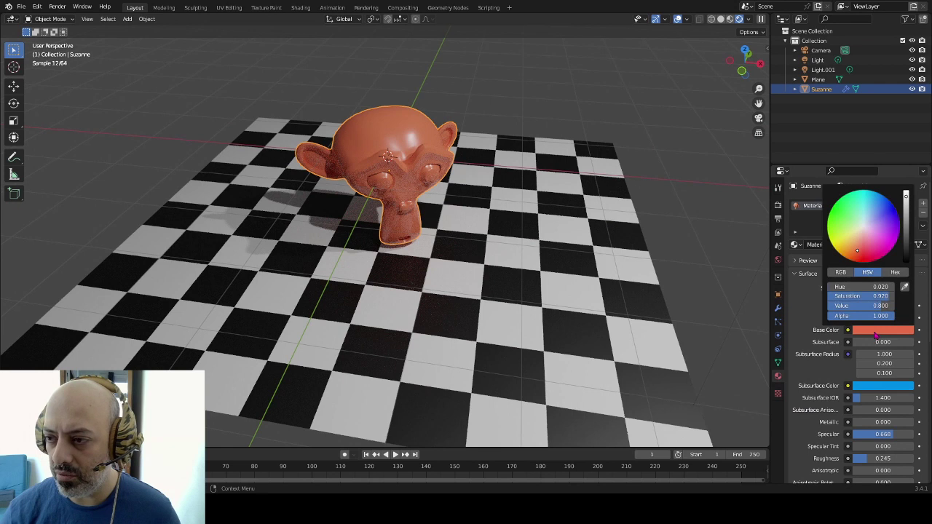
{"action": "left_click", "coordinate": [874, 203]}
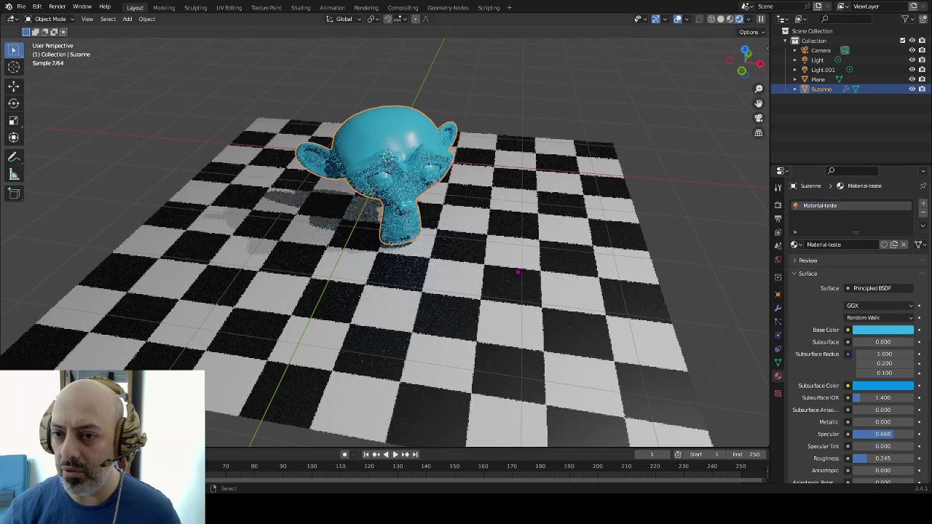
{"action": "scroll", "coordinate": [848, 348], "scroll_direction": "down", "scroll_amount": 5}
{"action": "scroll", "coordinate": [847, 348], "scroll_direction": "down", "scroll_amount": 2}
{"action": "scroll", "coordinate": [847, 348], "scroll_direction": "up", "scroll_amount": 2}
{"action": "scroll", "coordinate": [852, 347], "scroll_direction": "up", "scroll_amount": 3}
{"action": "scroll", "coordinate": [863, 347], "scroll_direction": "up", "scroll_amount": 3}
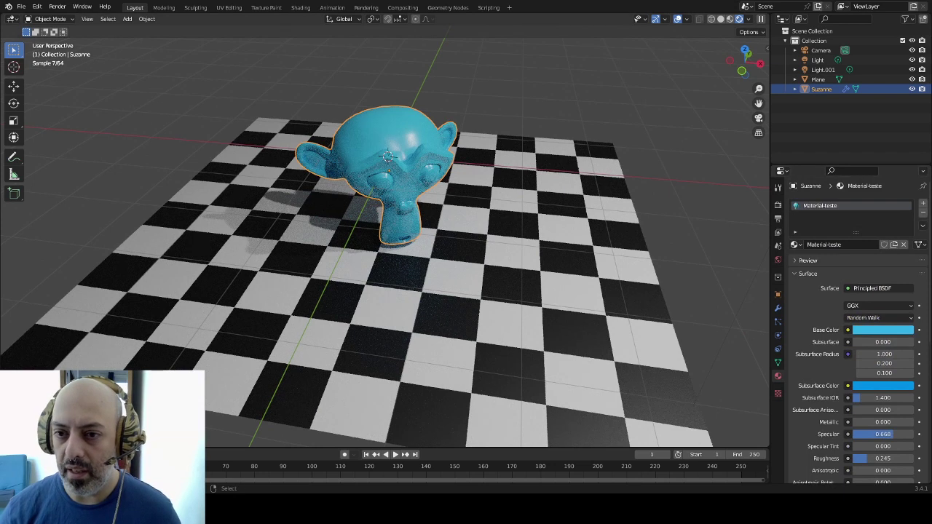